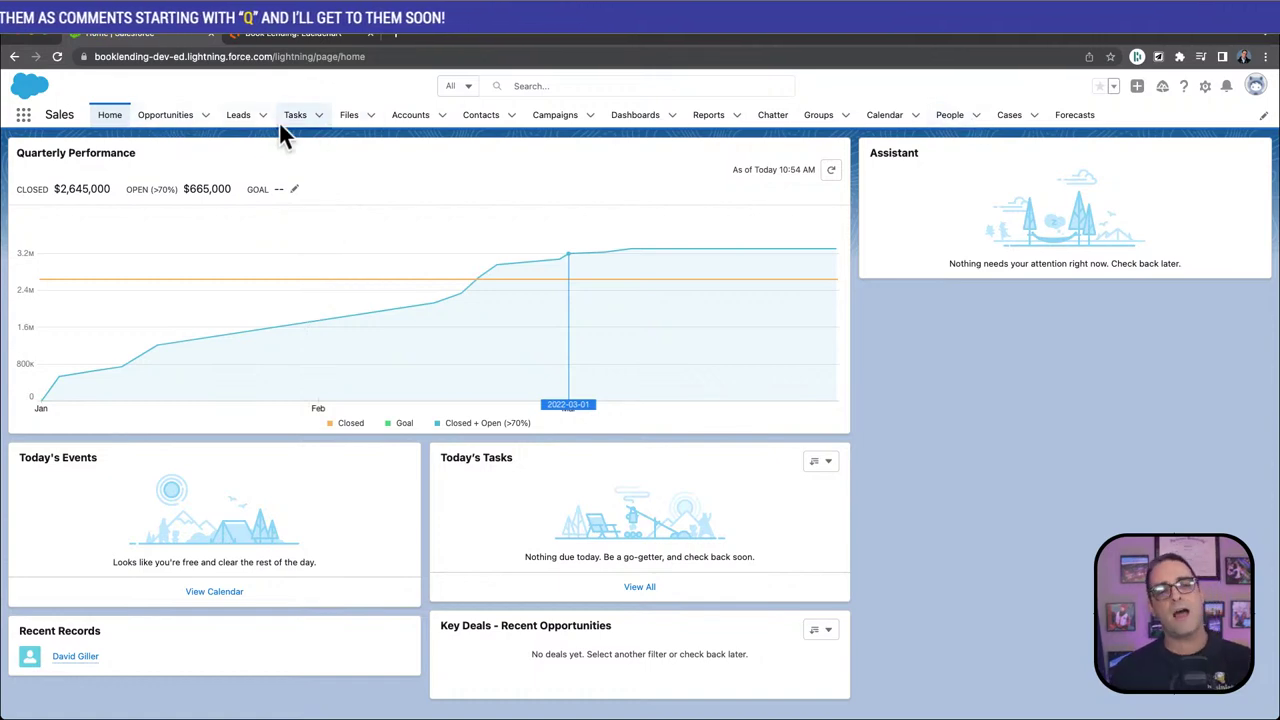
# Open the first contact from the All Contacts list view, and check the Book Lending diagram in Lucidchart
pyautogui.click(514, 120)
pyautogui.click(482, 116)
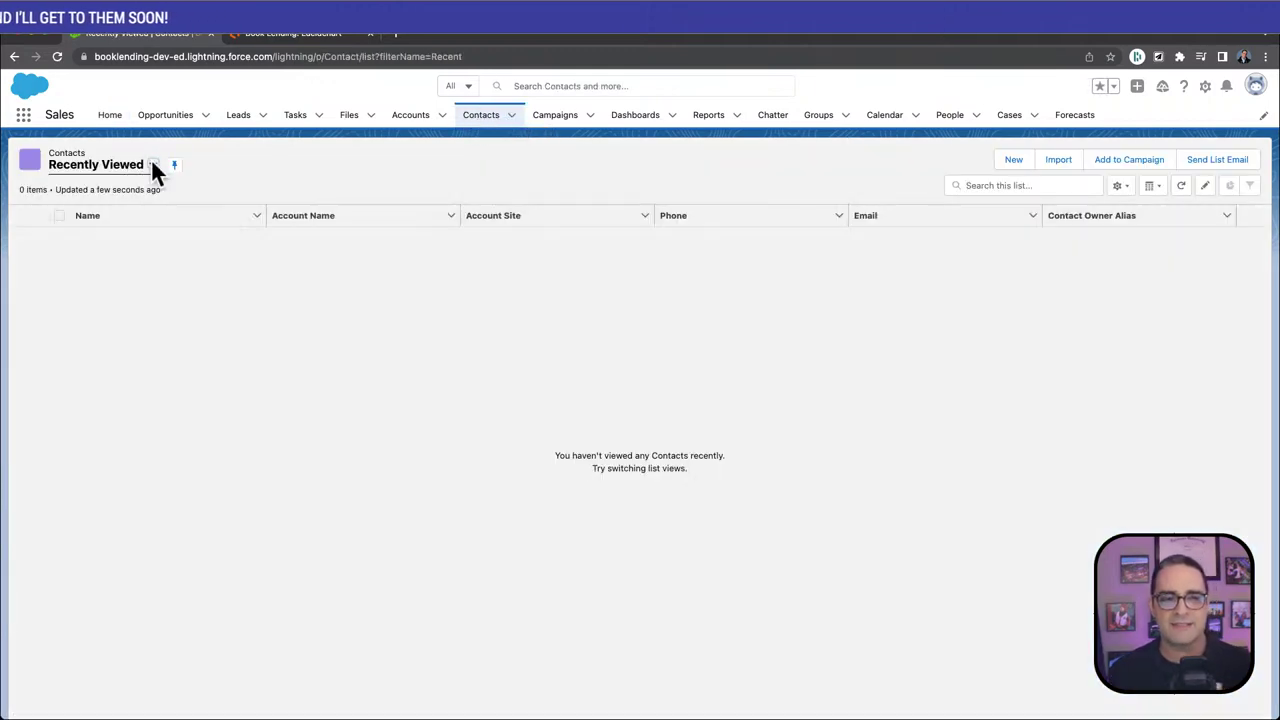
pyautogui.click(153, 166)
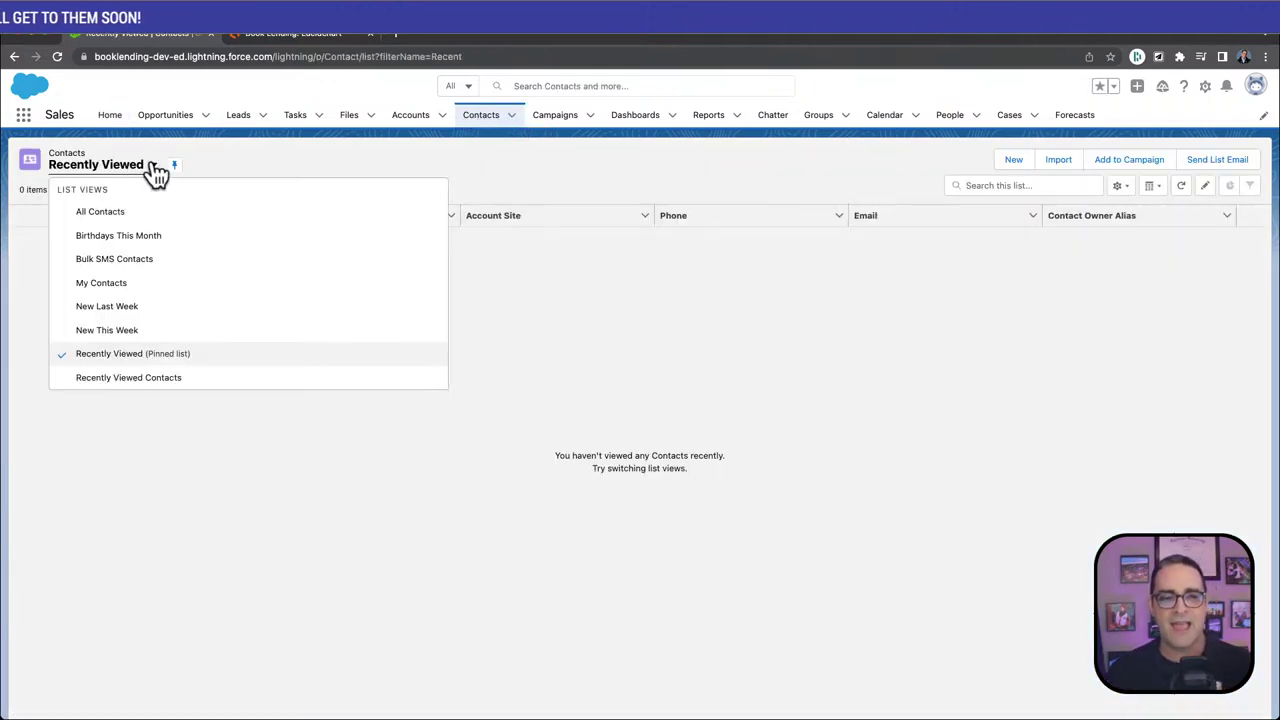
pyautogui.click(95, 214)
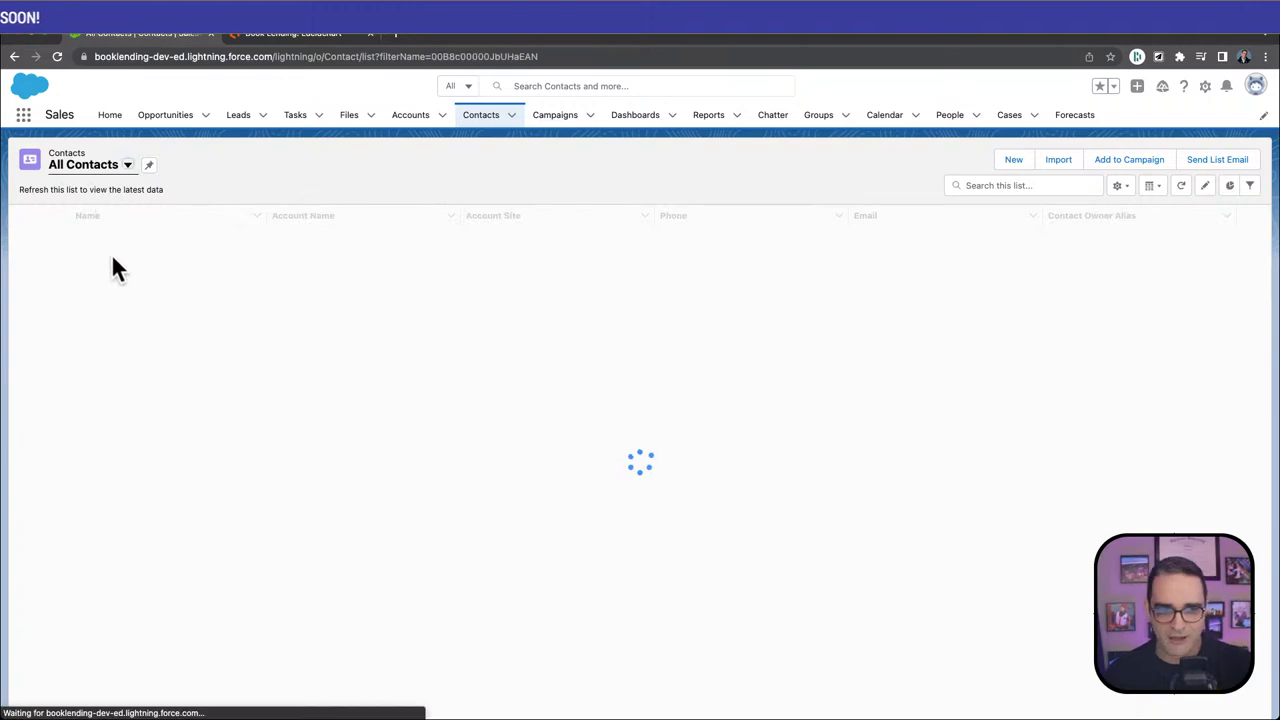
pyautogui.click(95, 256)
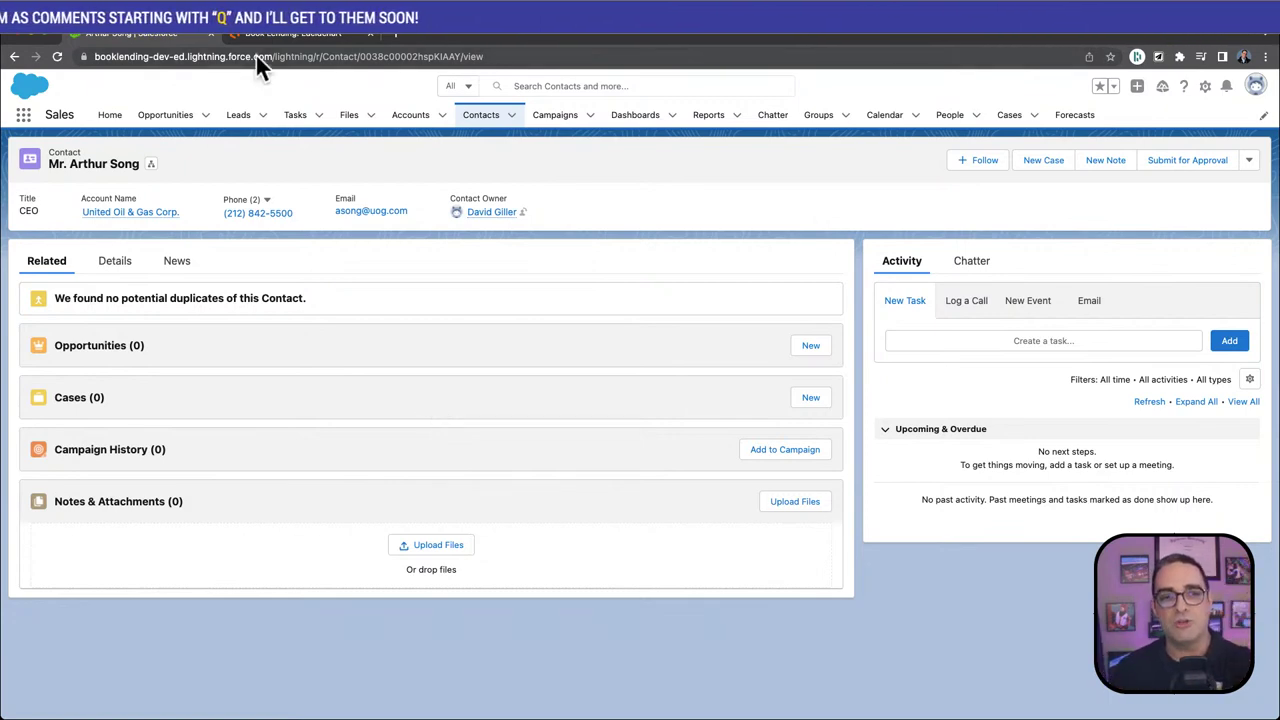
pyautogui.click(293, 33)
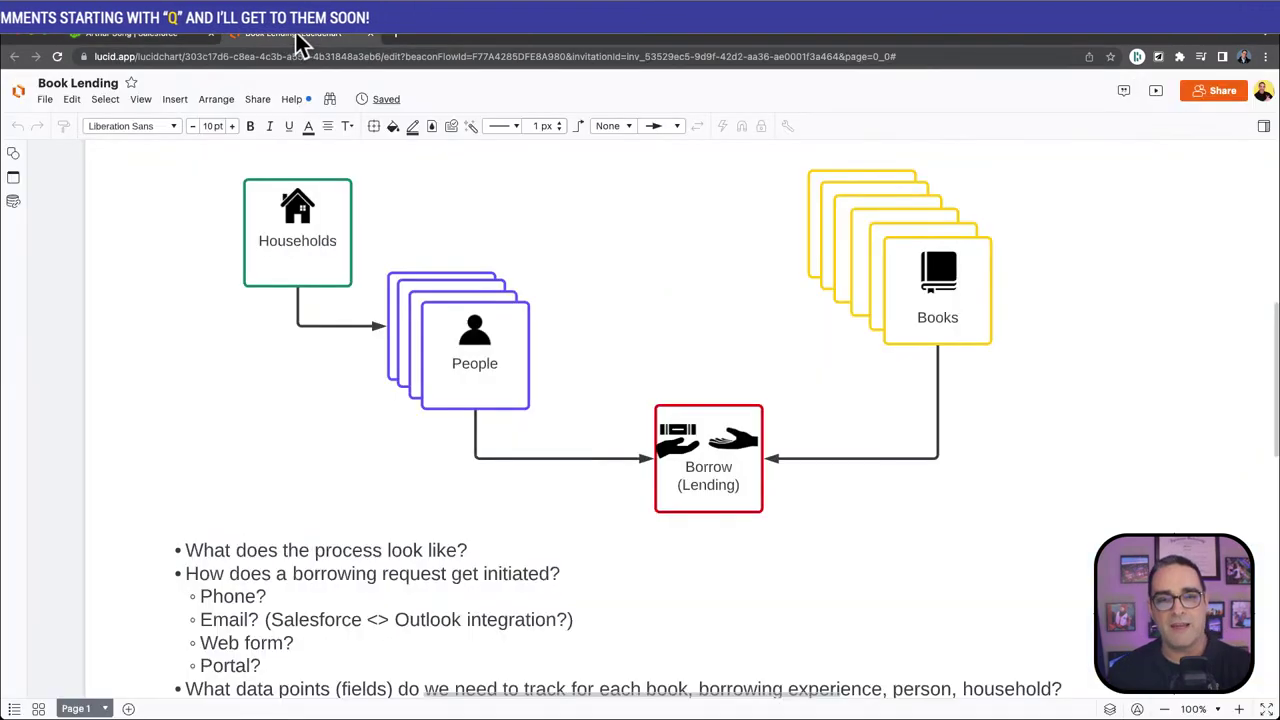
pyautogui.click(128, 34)
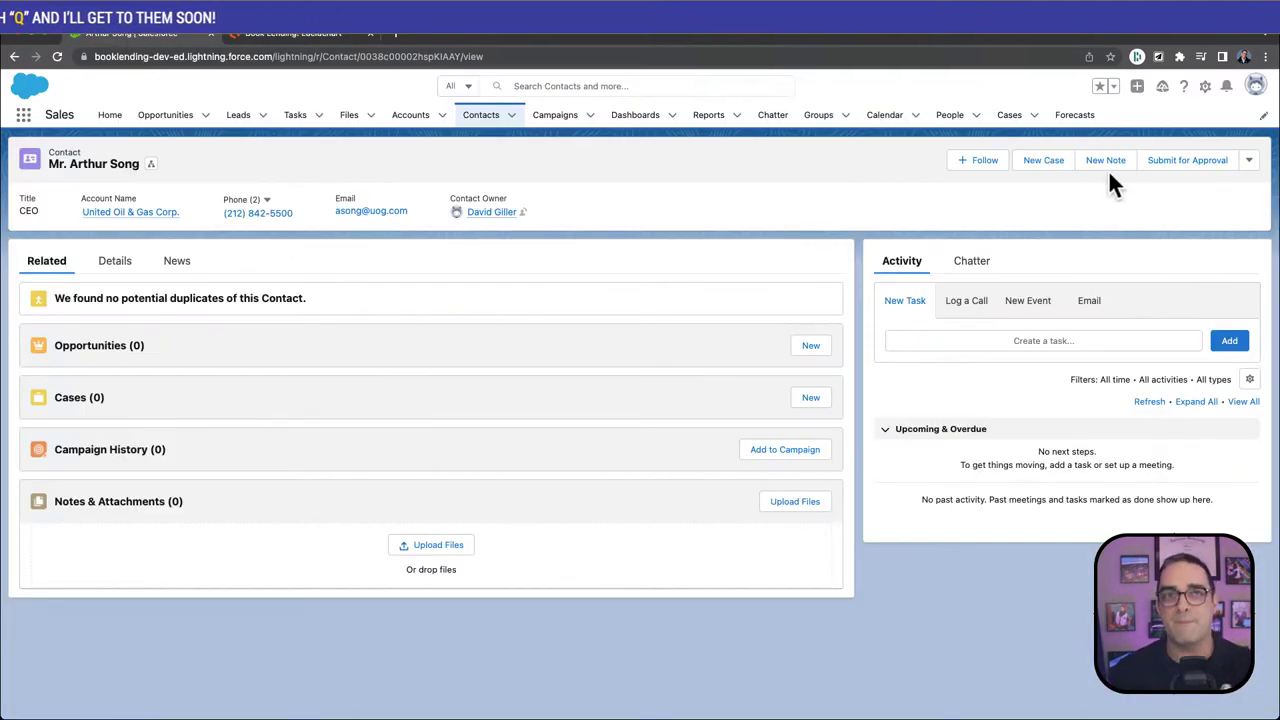
# Open Setup and start creating a new custom object
pyautogui.click(1206, 88)
pyautogui.click(1159, 124)
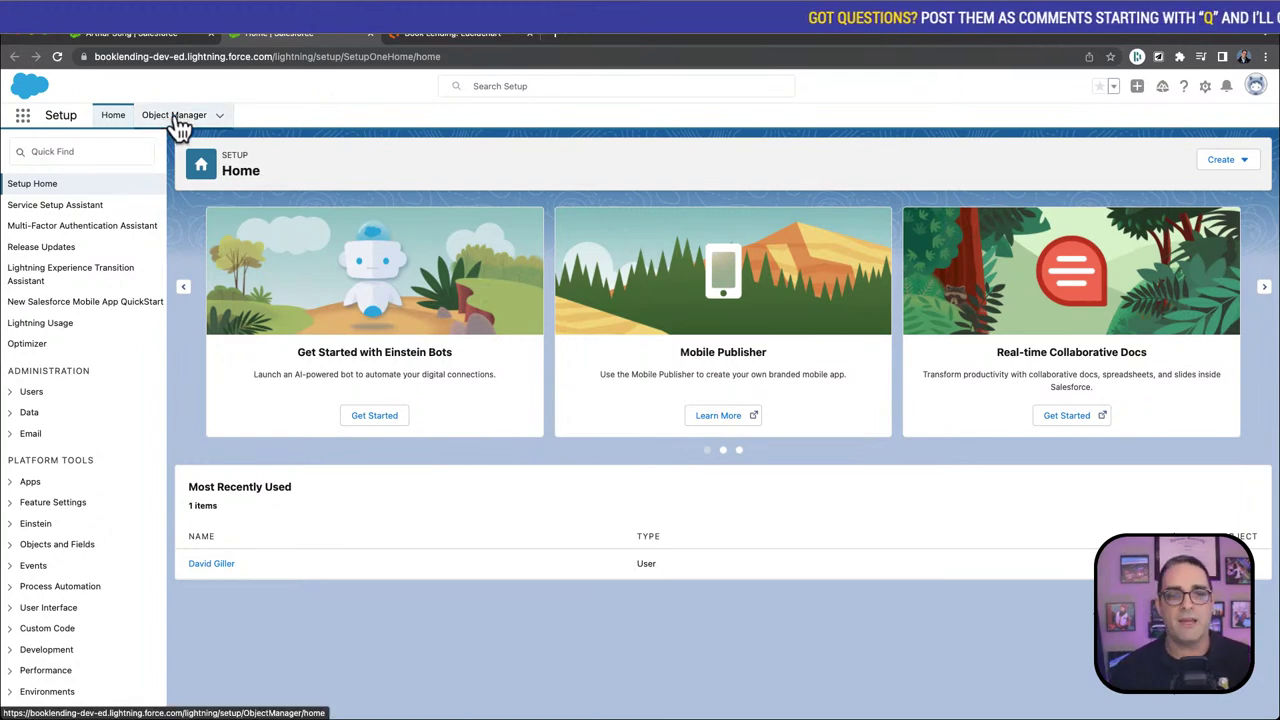
pyautogui.click(1238, 162)
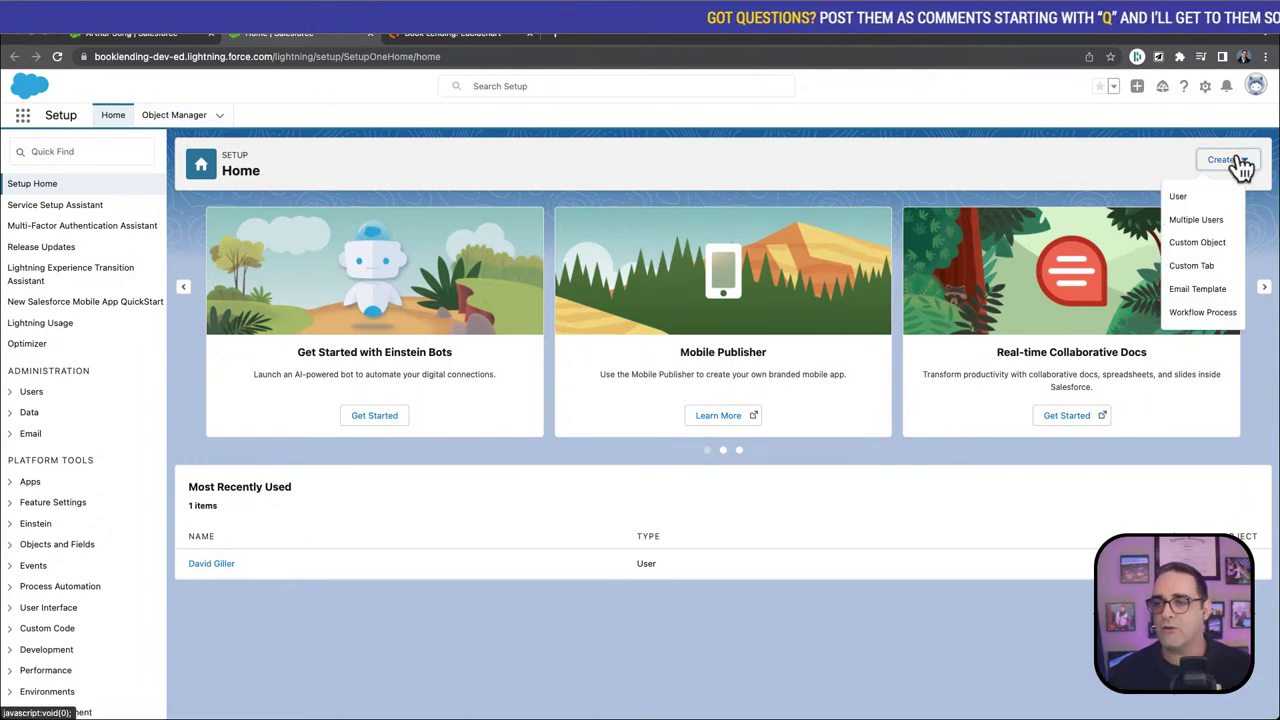
pyautogui.click(1197, 245)
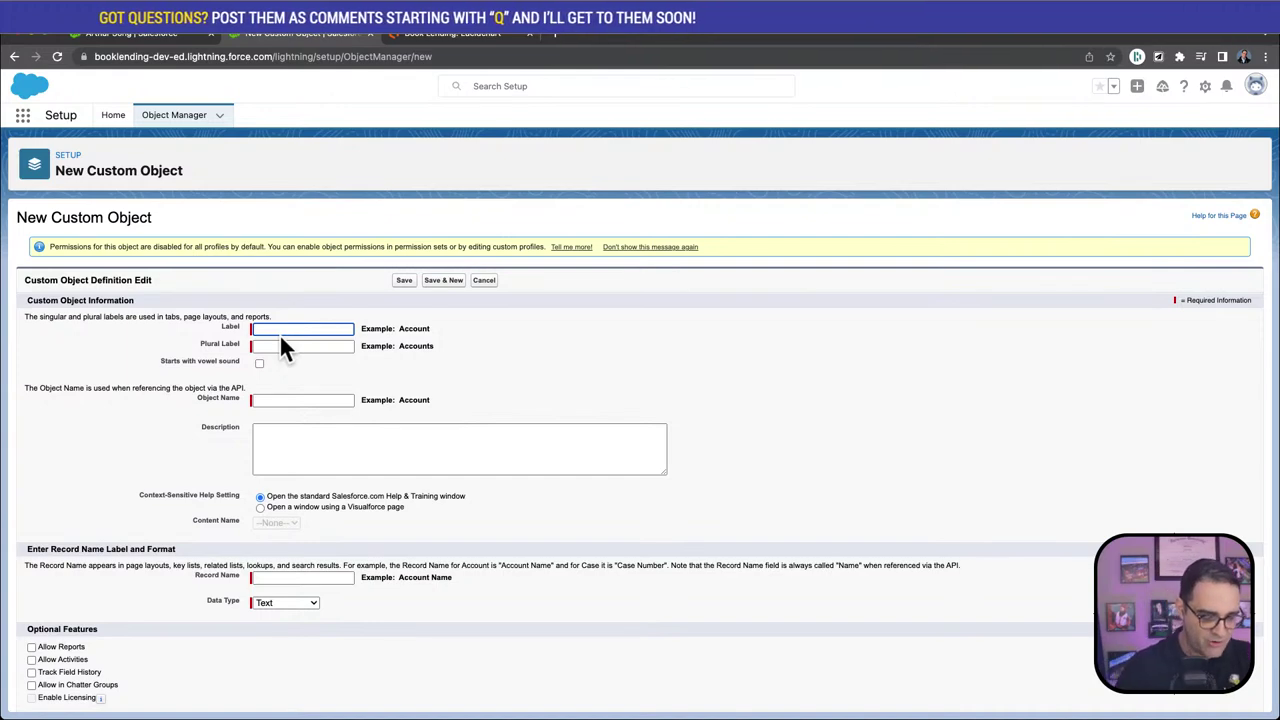
# Give the custom object the label Book and the plural label Books
pyautogui.write('Boo')
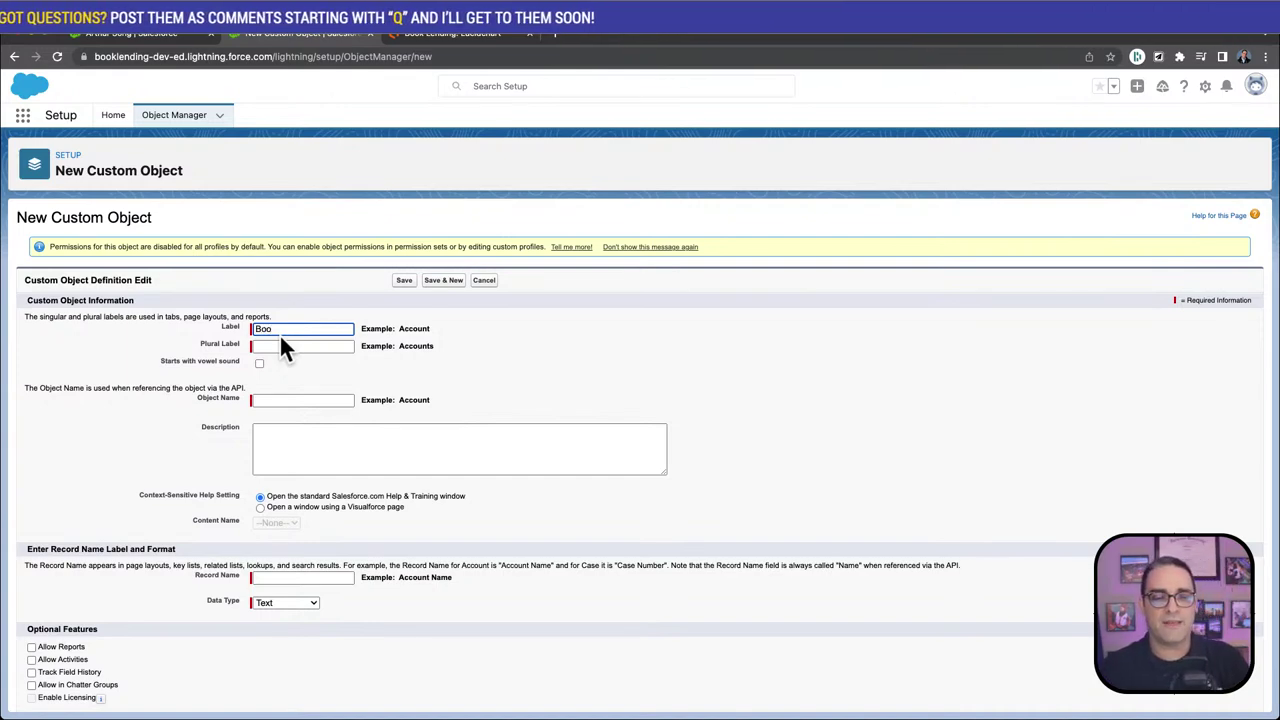
pyautogui.write('k')
pyautogui.press('Tab')
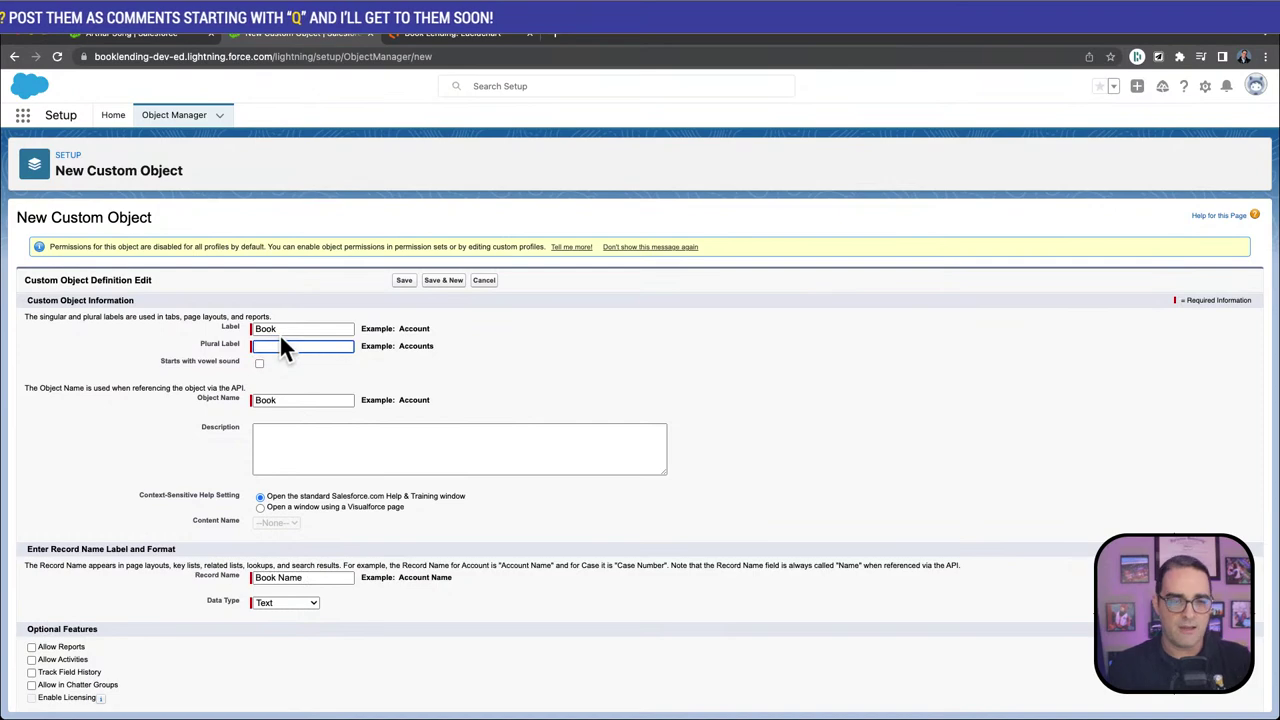
pyautogui.write('Books')
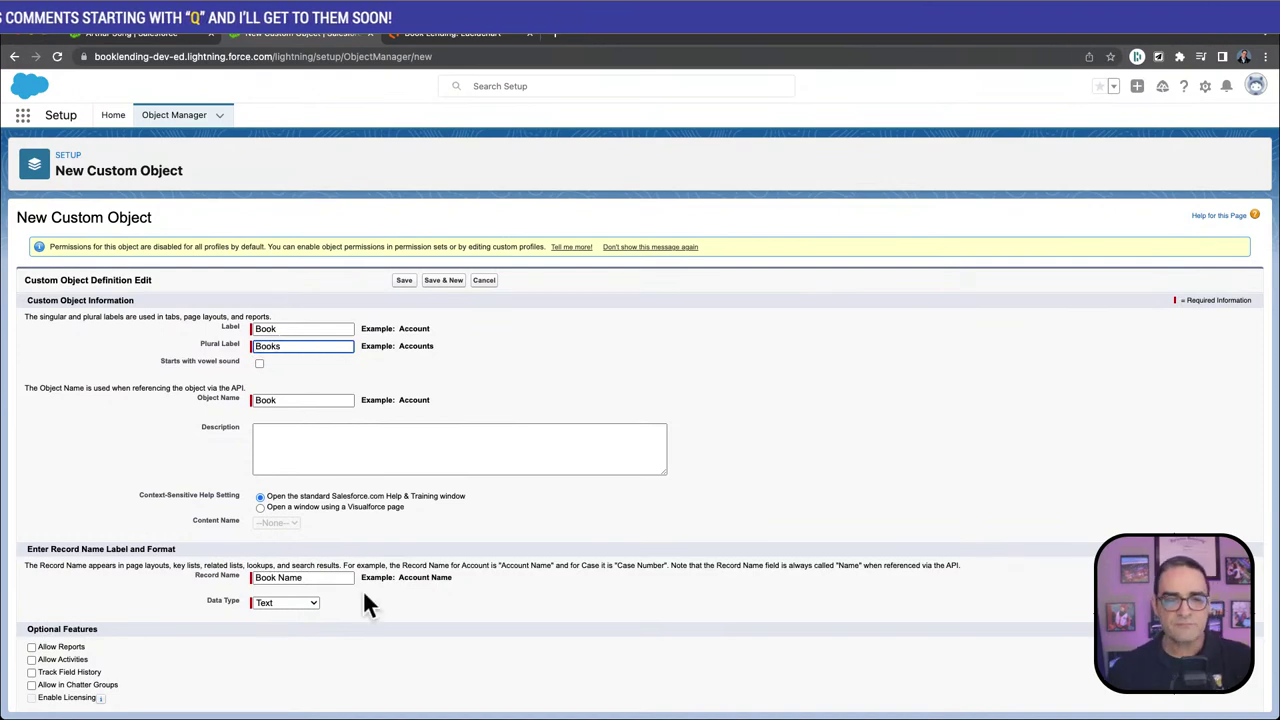
# Change the Book object's record name to Entry
pyautogui.scroll(-3, 371, 549)
pyautogui.scroll(-2, 375, 560)
pyautogui.scroll(1, 375, 560)
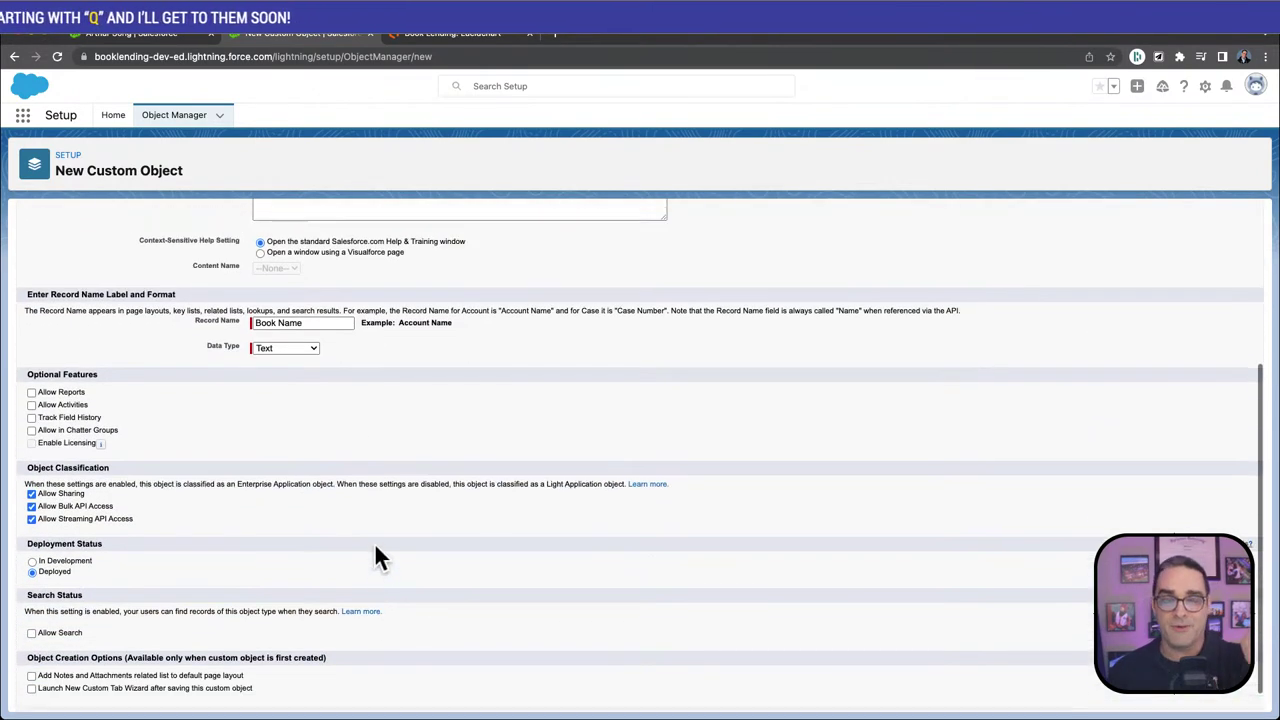
pyautogui.press('super+minus')
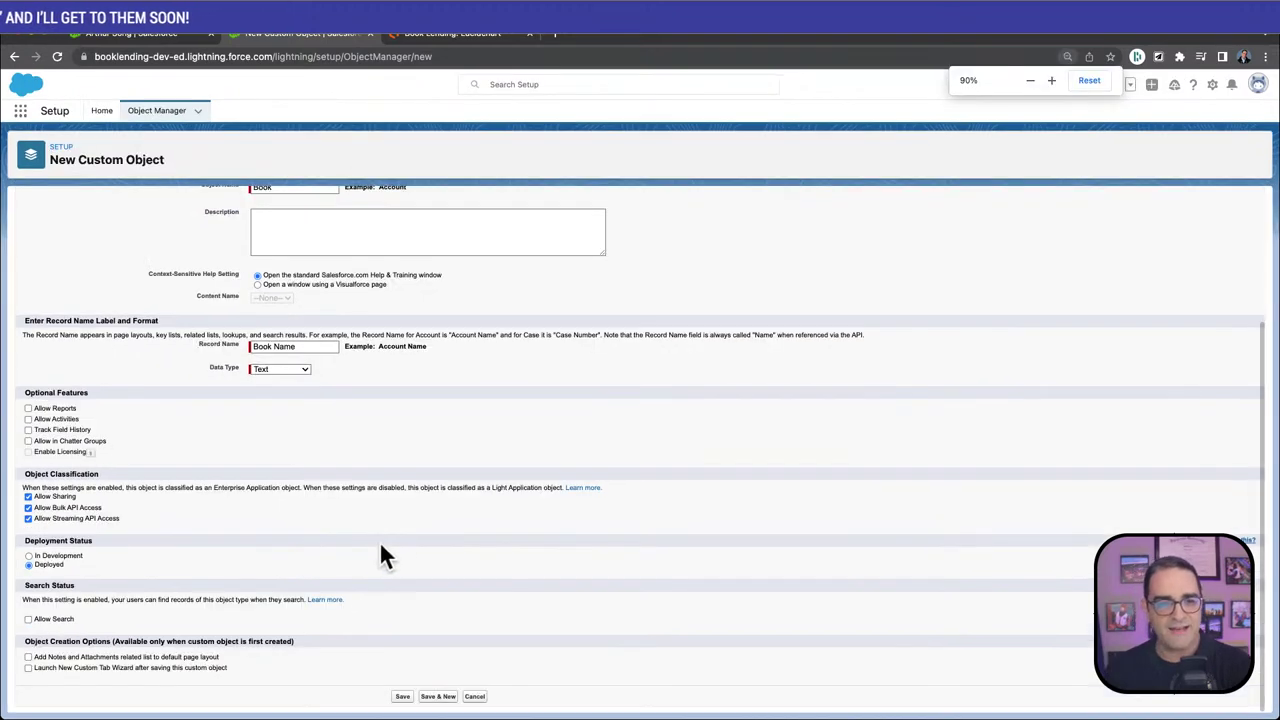
pyautogui.press('super+equal')
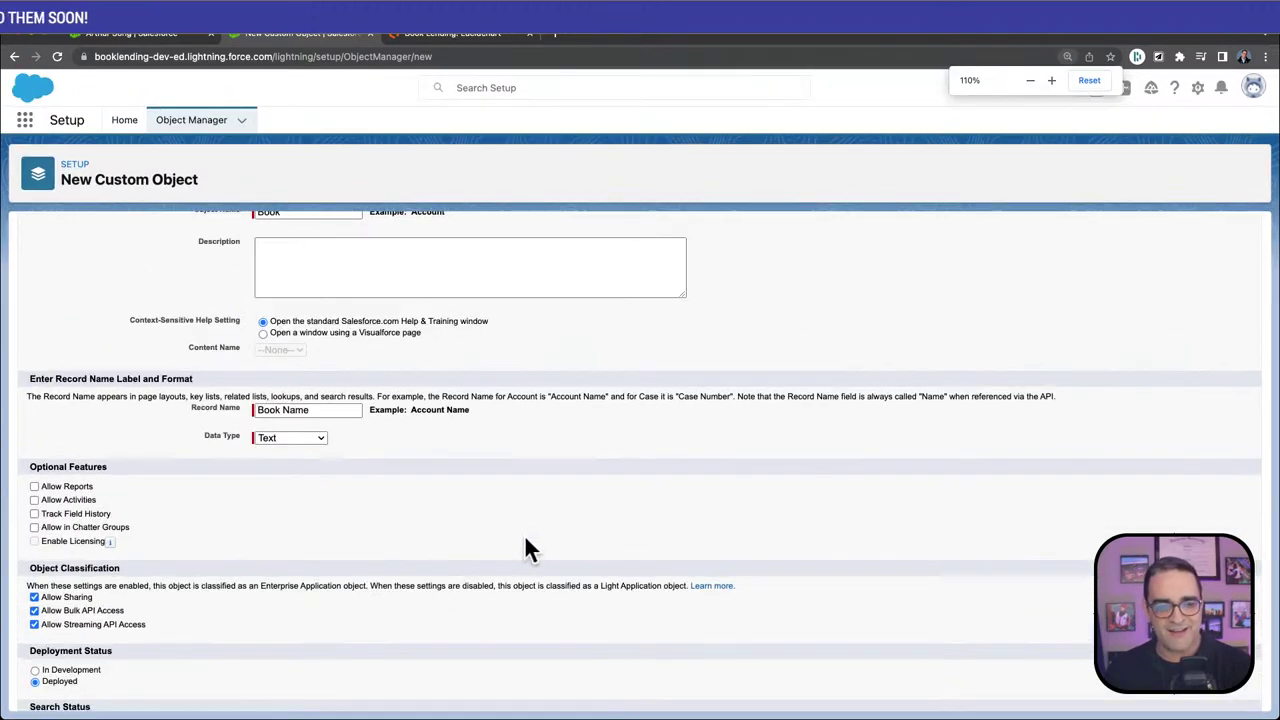
pyautogui.press('super+equal')
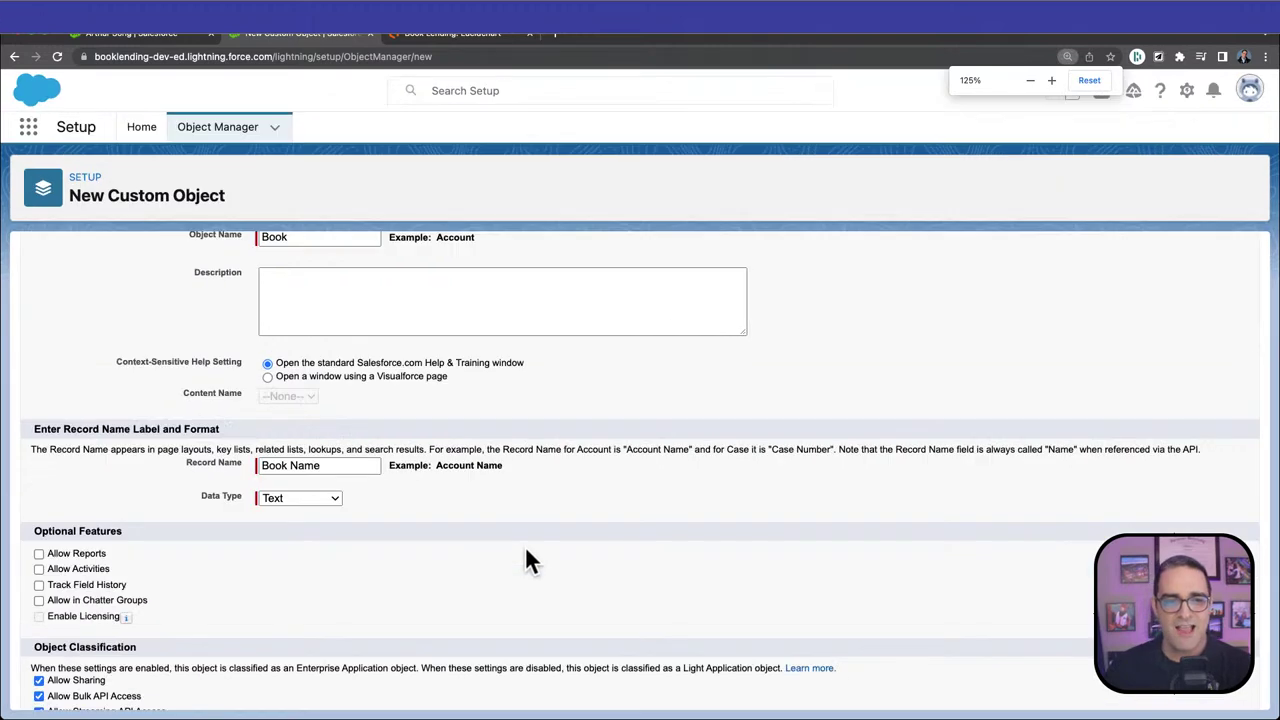
pyautogui.scroll(-1, 525, 559)
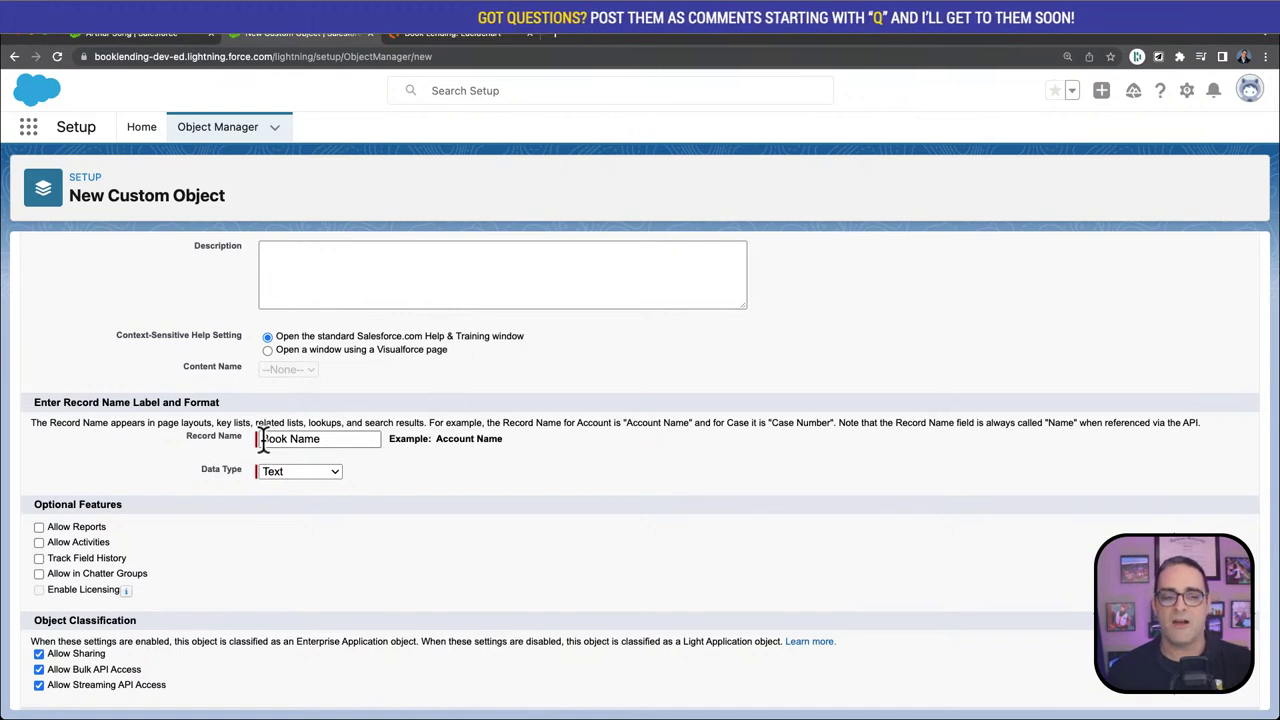
pyautogui.moveTo(262, 440); pyautogui.dragTo(331, 441)
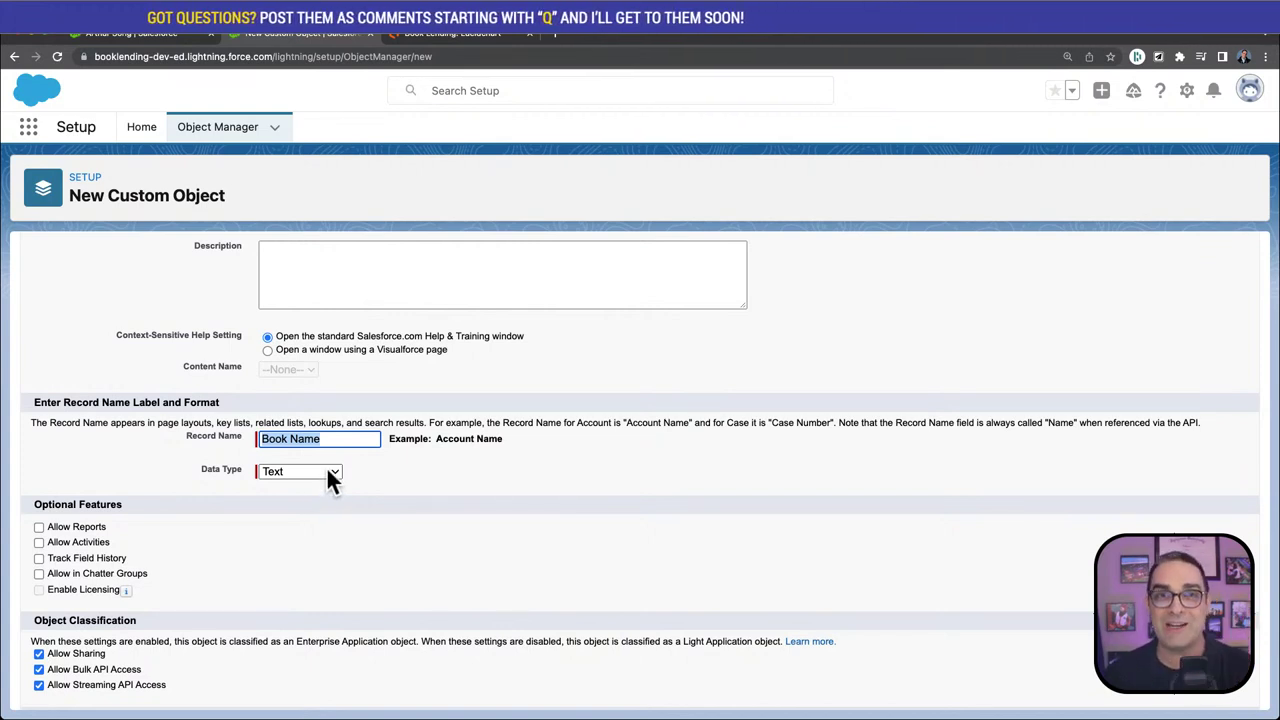
pyautogui.write('Entry')
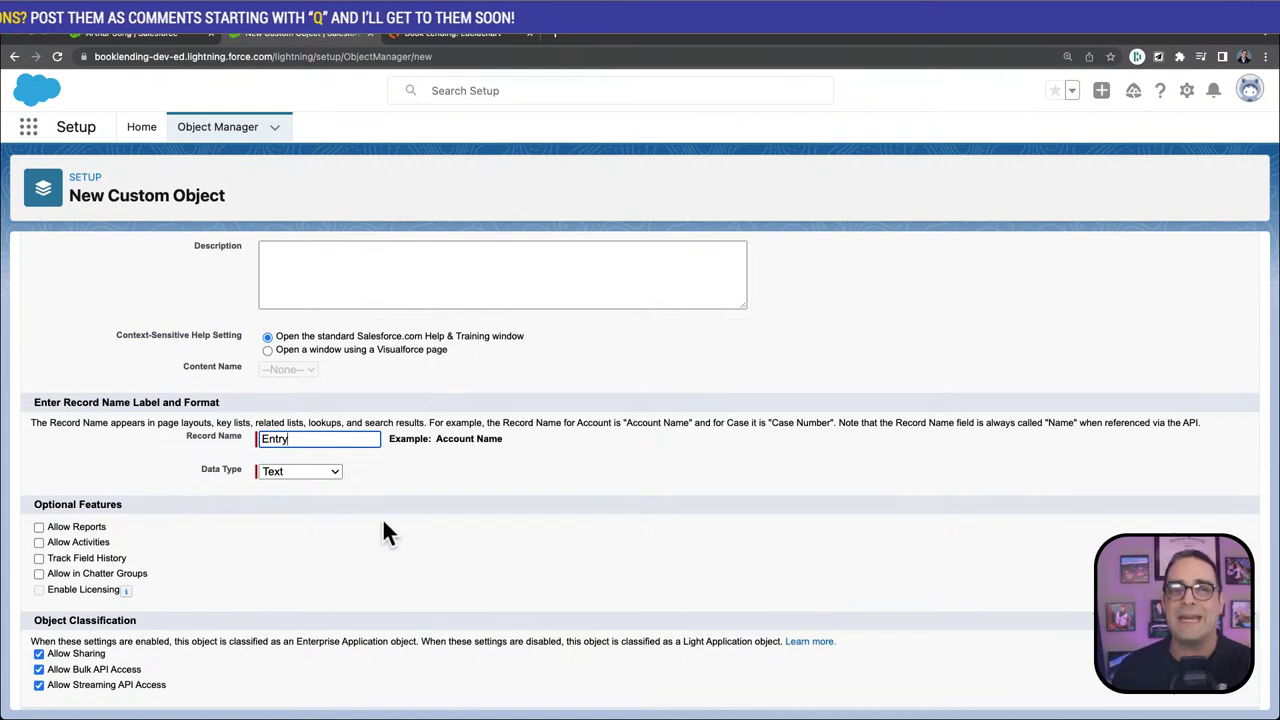
# Set the record name's data type to Auto Number with display format B{0000} and starting number 1
pyautogui.click(313, 471)
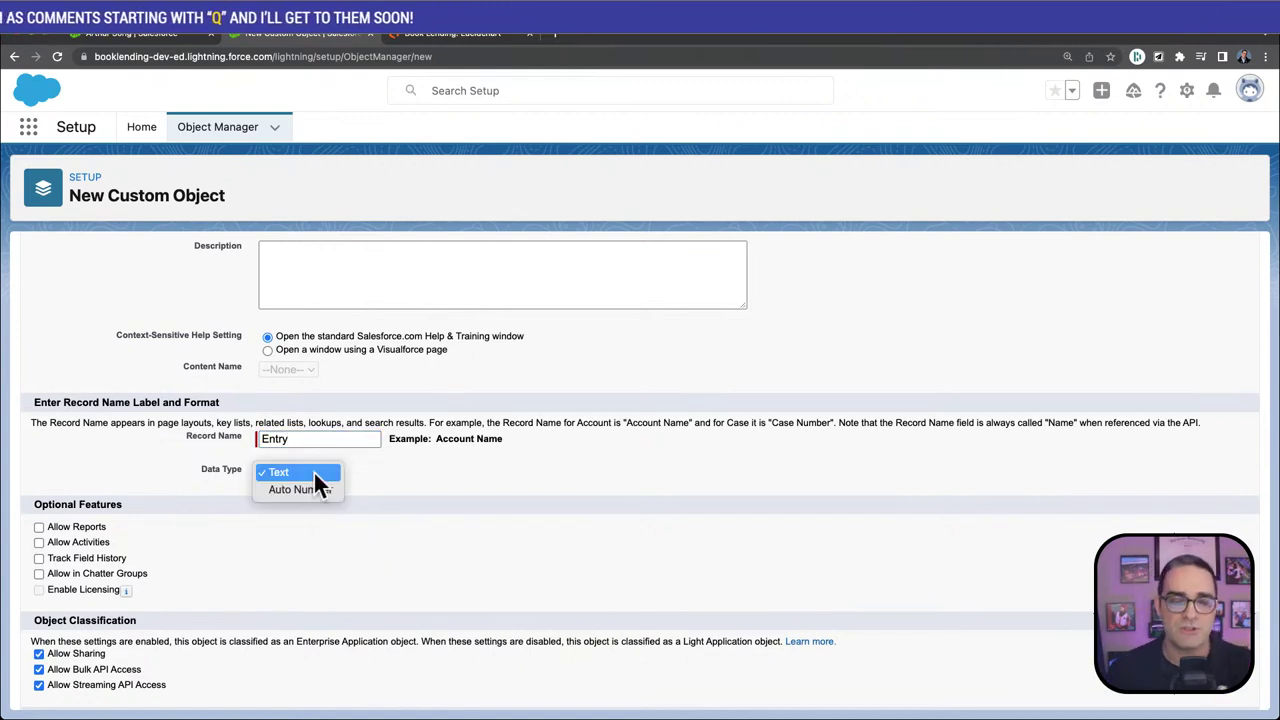
pyautogui.click(318, 489)
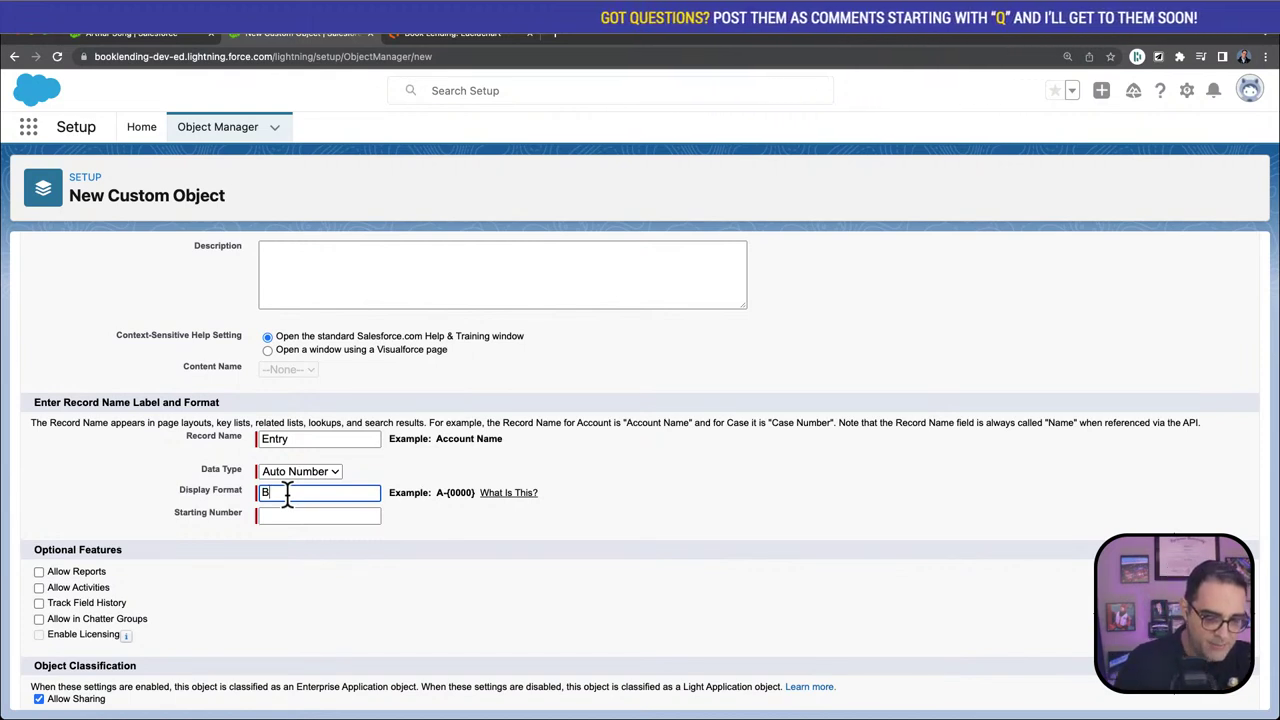
pyautogui.write('{0000')
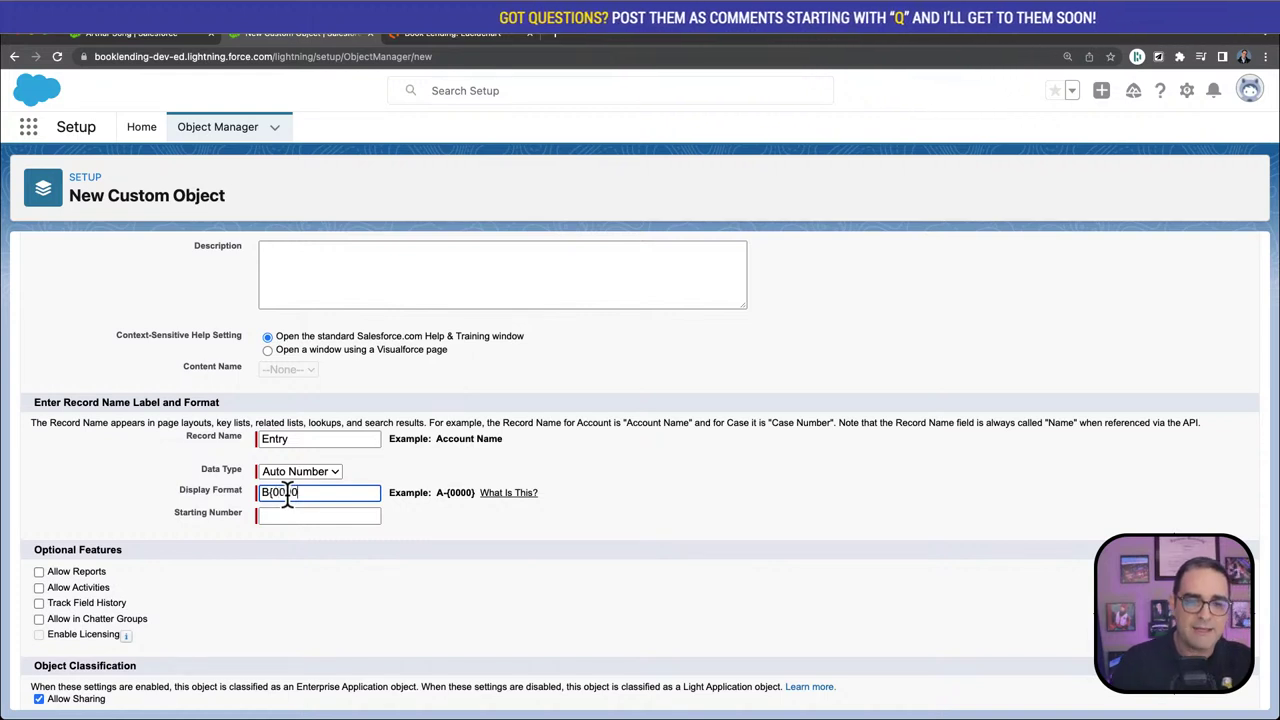
pyautogui.write('}')
pyautogui.press('Tab')
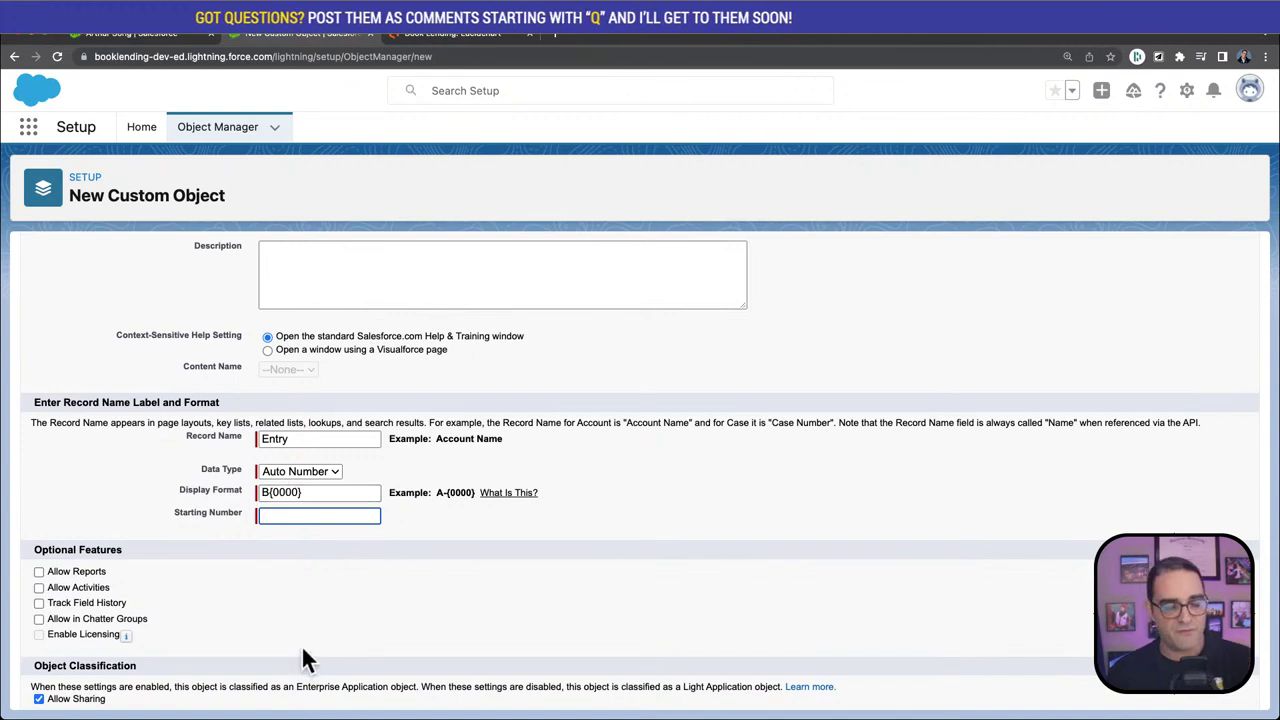
pyautogui.write('1')
# Enable reports, activities, field history tracking, Chatter groups, search and the New Custom Tab Wizard launch, and save the Book object
pyautogui.scroll(-3, 323, 624)
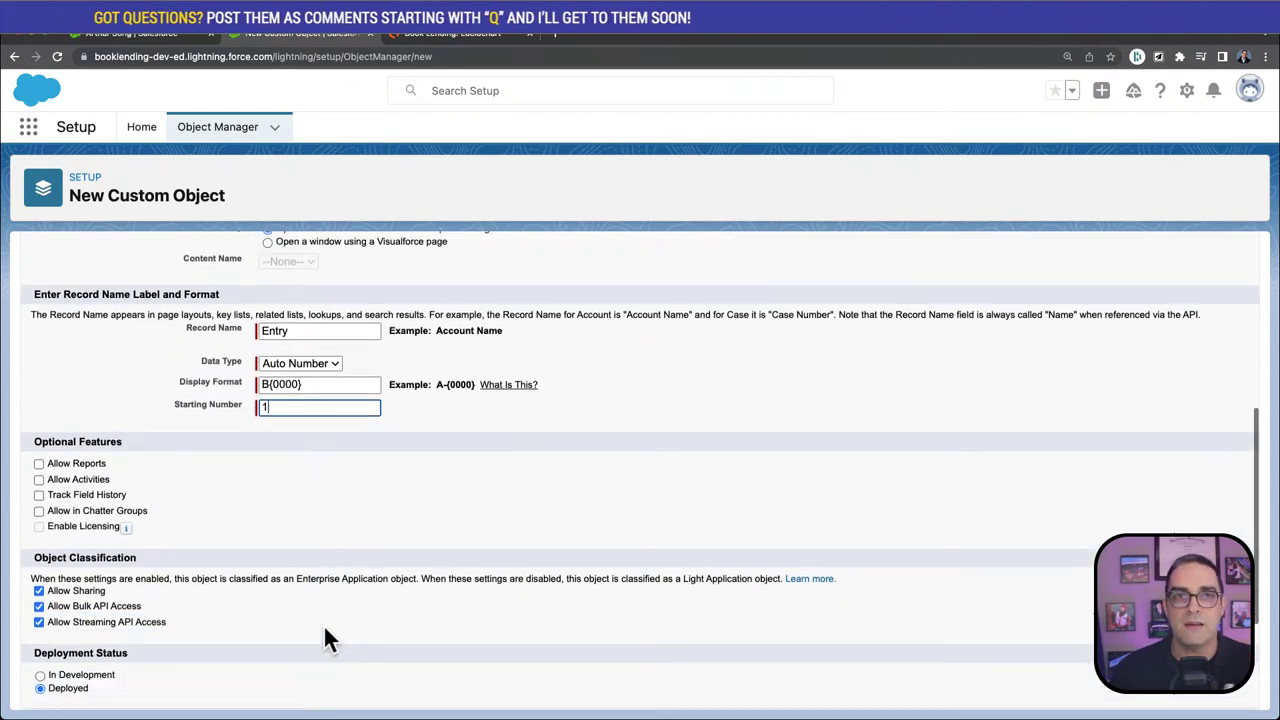
pyautogui.scroll(-1, 323, 624)
pyautogui.click(39, 360)
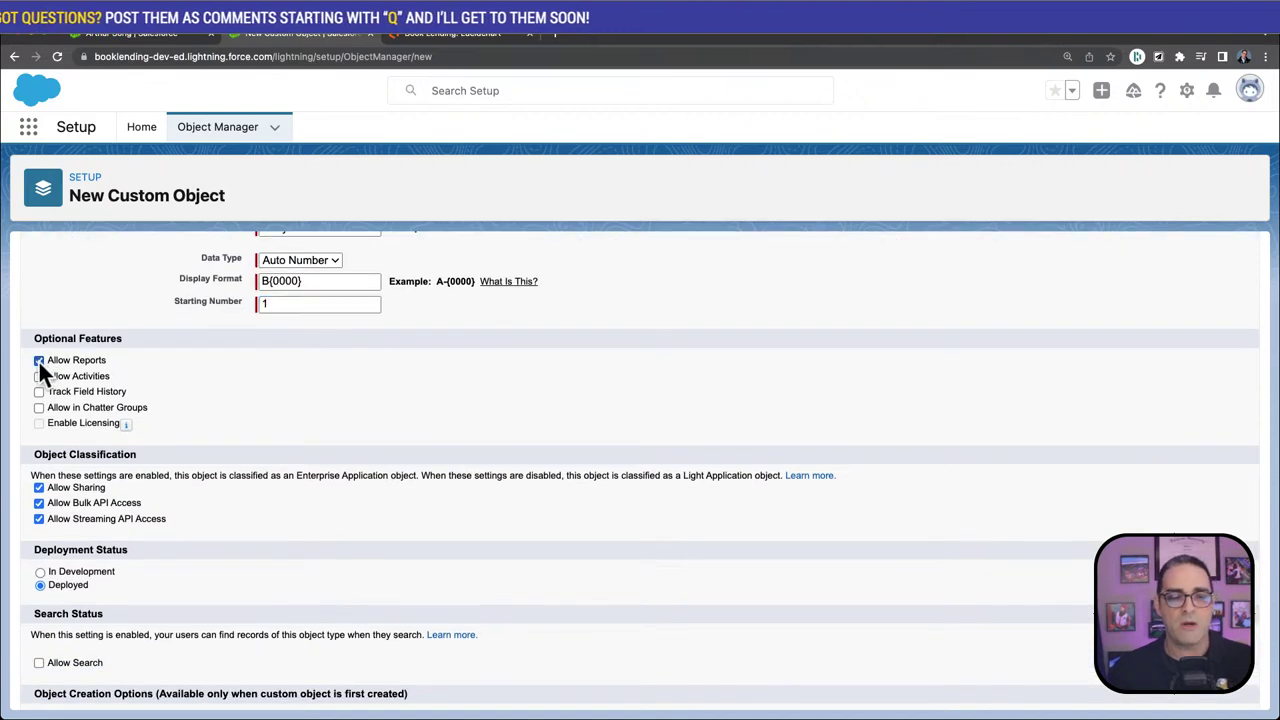
pyautogui.click(39, 376)
pyautogui.click(39, 391)
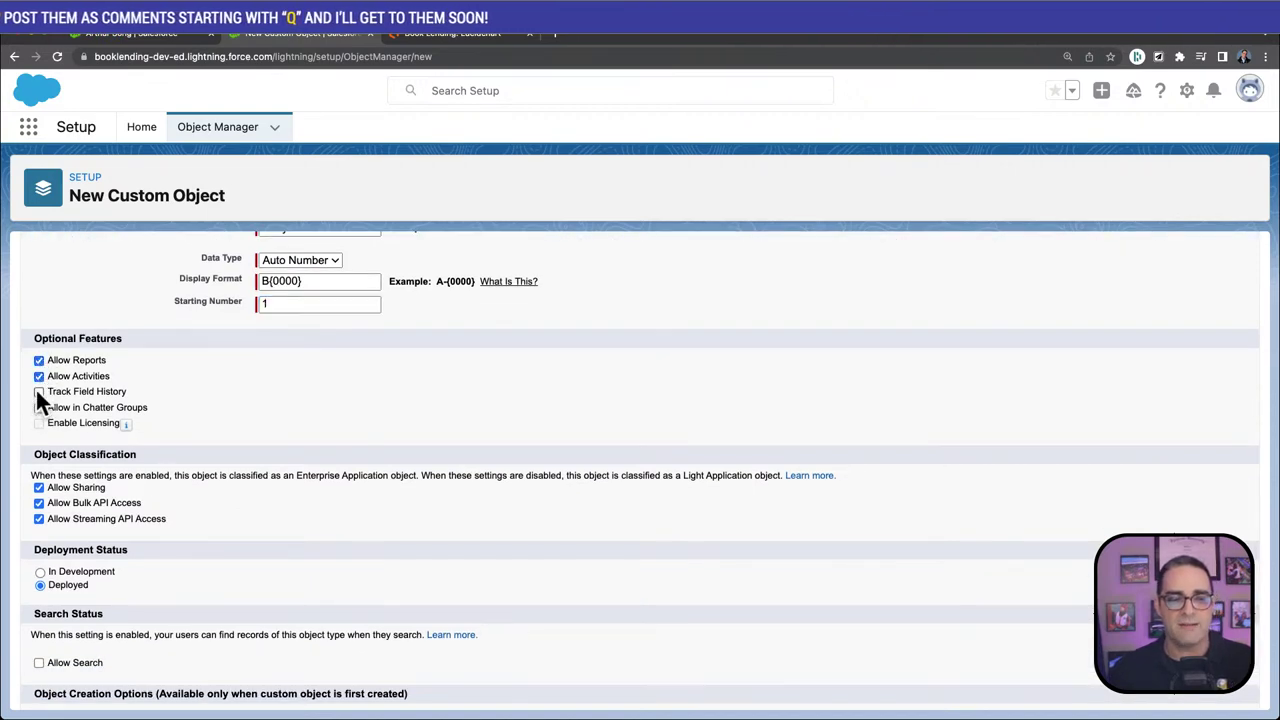
pyautogui.click(39, 407)
pyautogui.scroll(-2, 194, 594)
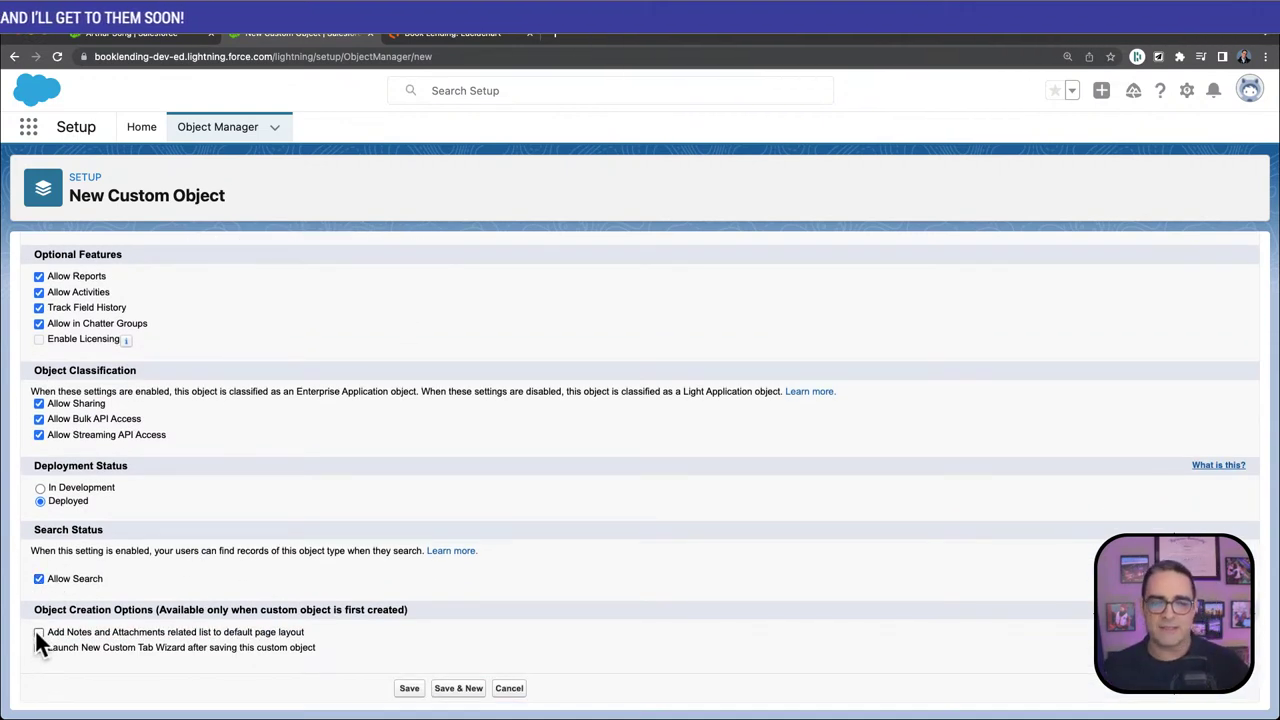
pyautogui.click(39, 648)
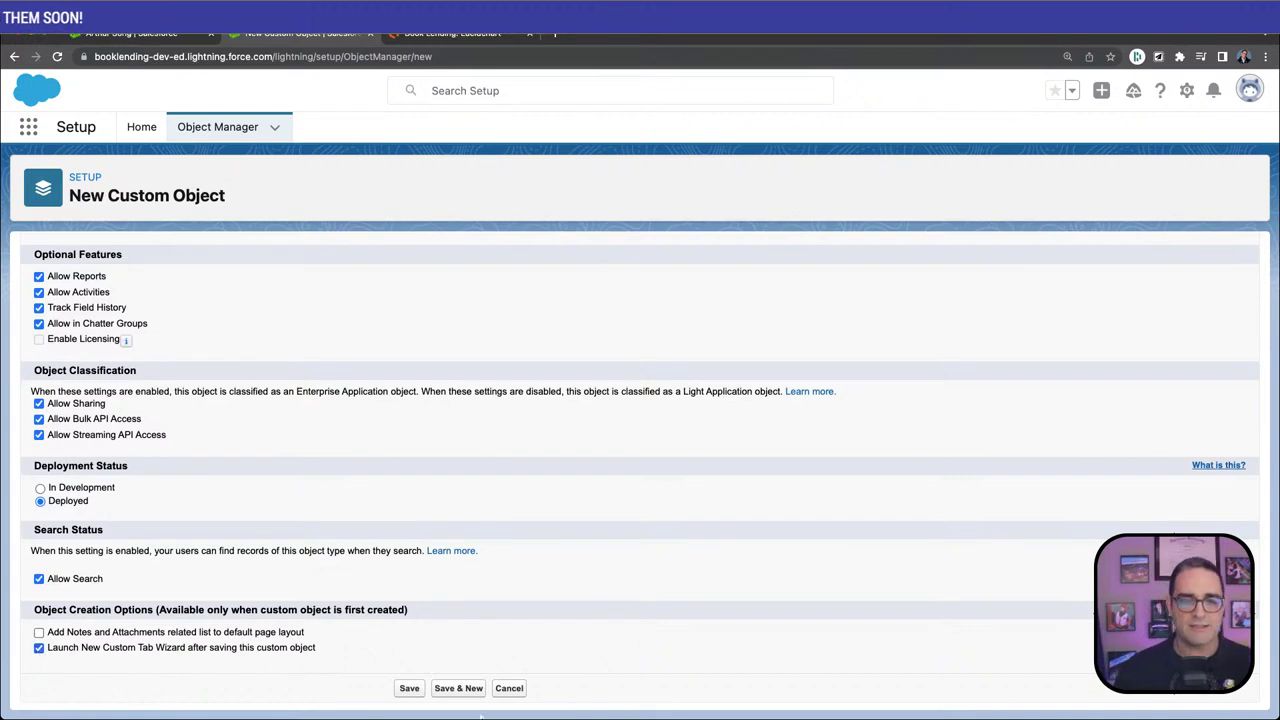
pyautogui.scroll(1, 400, 672)
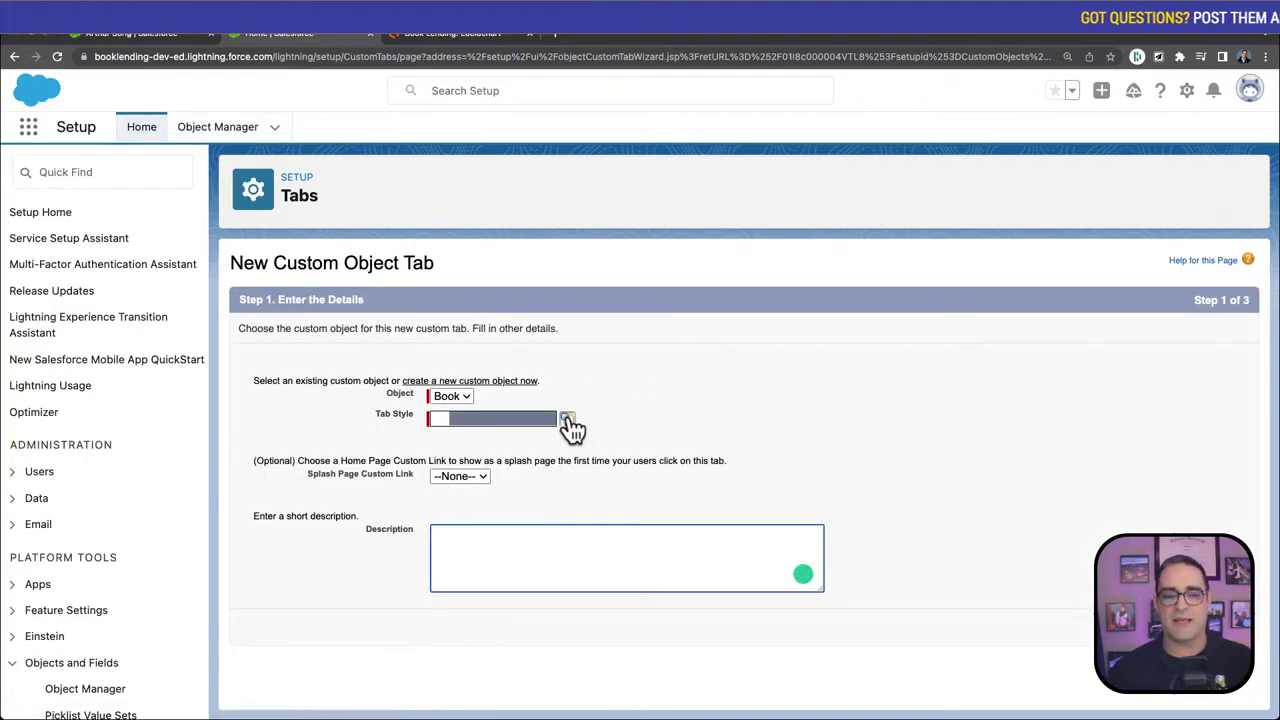
# Set the new Book tab's style to Books
pyautogui.click(568, 420)
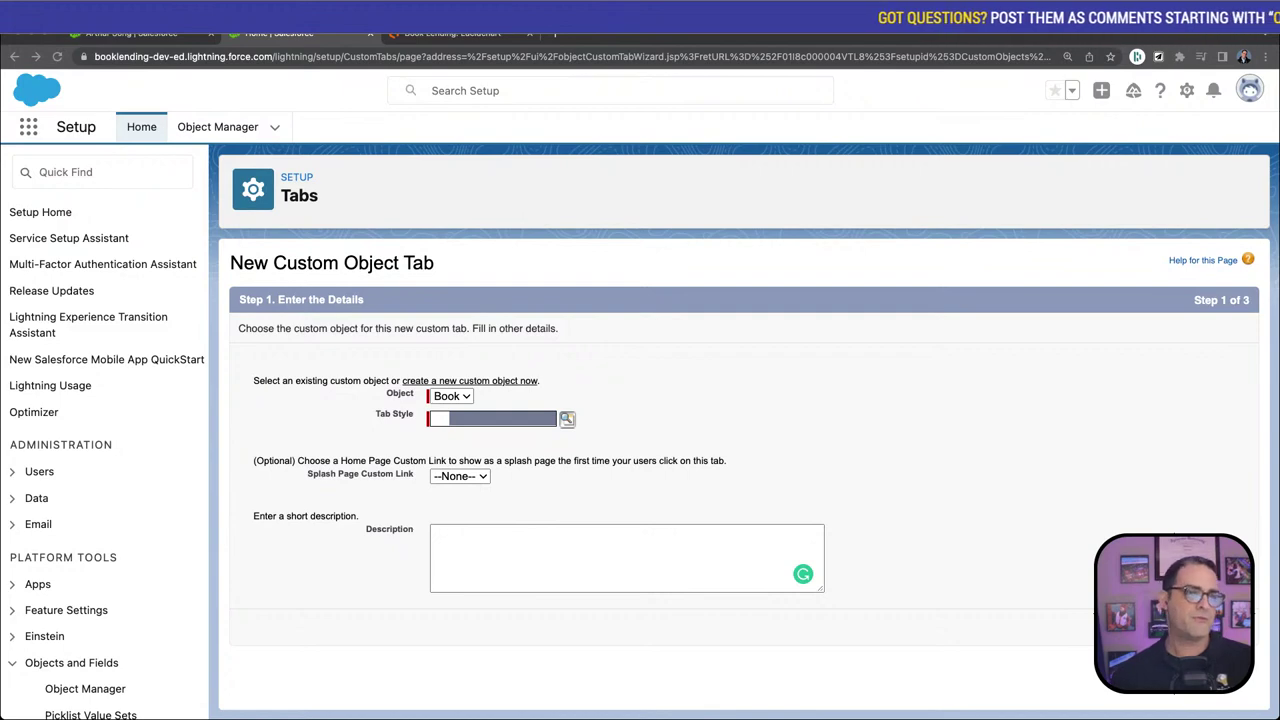
pyautogui.moveTo(917, 331); pyautogui.dragTo(808, 137)
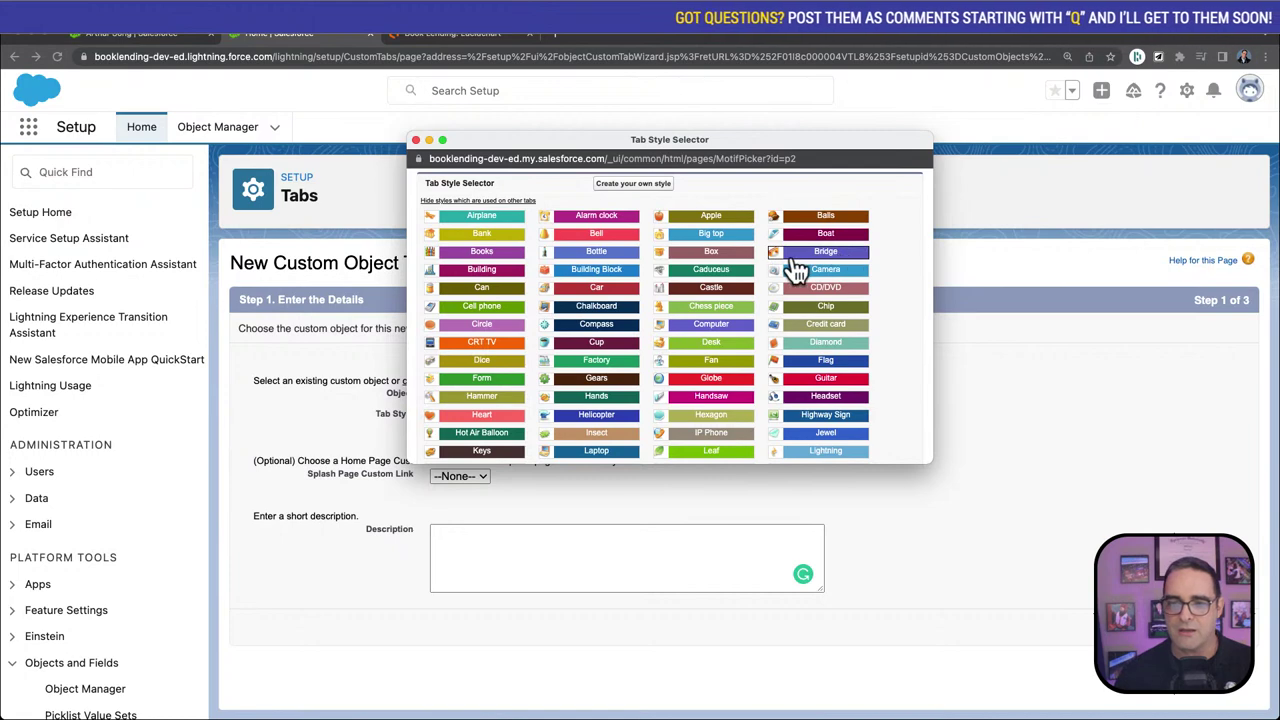
pyautogui.click(465, 251)
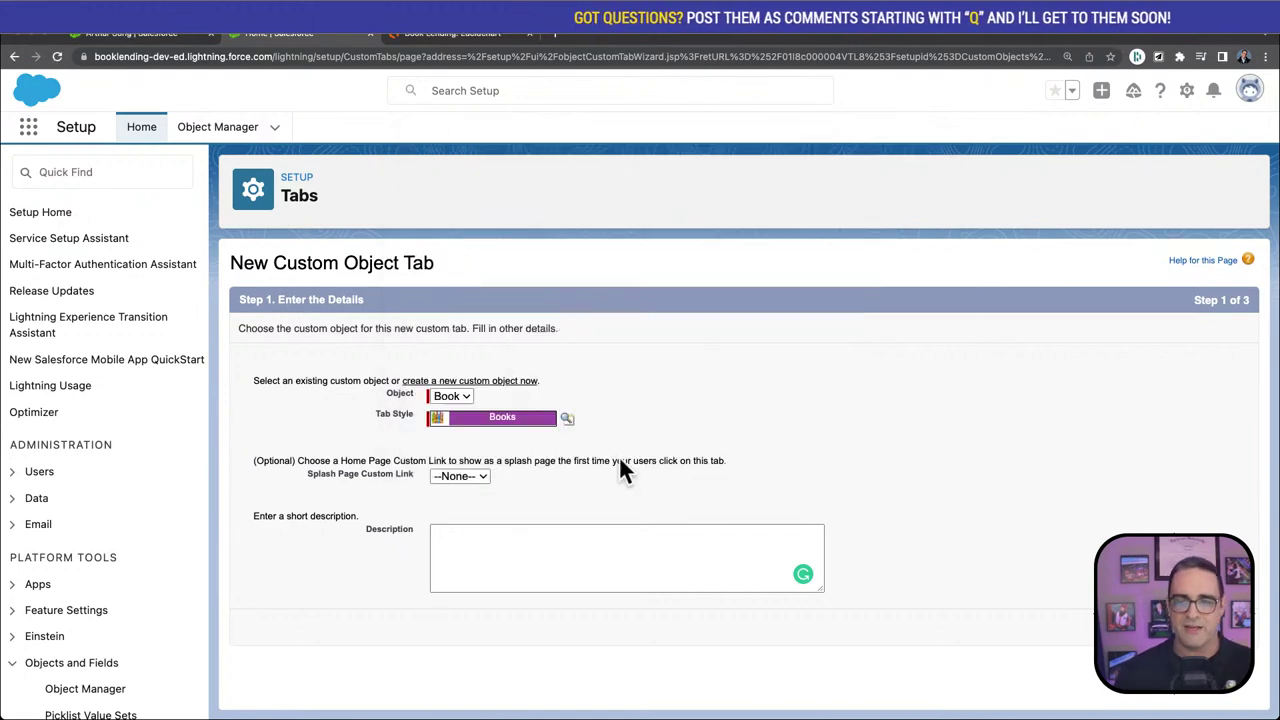
# Finish the Book tab wizard with Default On visibility for all profiles, include it in the listed apps, and save the tab
pyautogui.click(1200, 626)
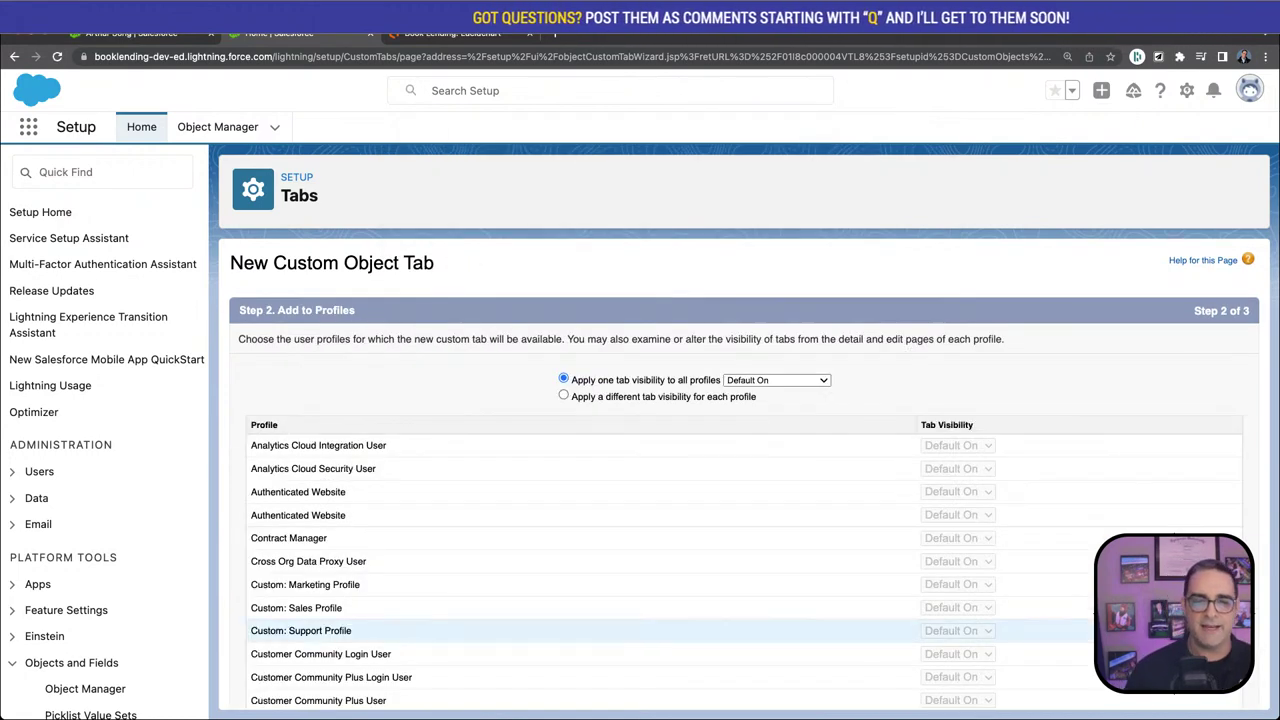
pyautogui.scroll(-10, 833, 400)
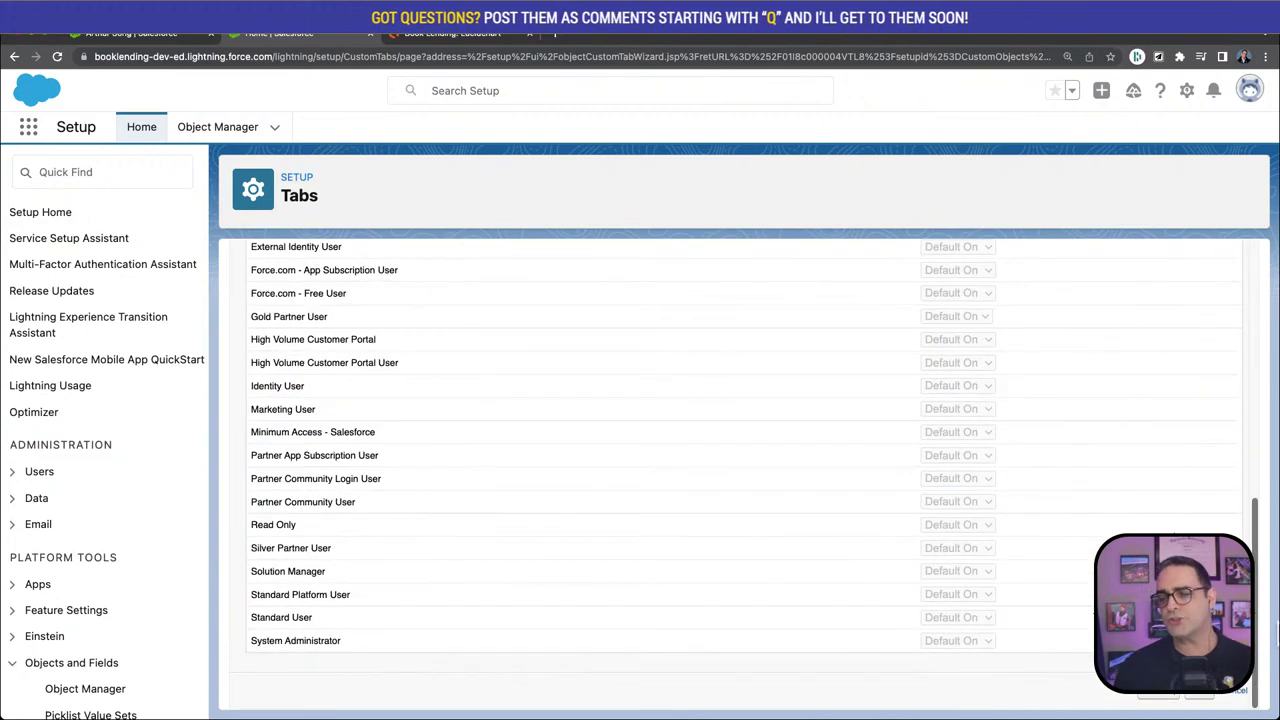
pyautogui.click(1208, 700)
pyautogui.scroll(-2, 1065, 503)
pyautogui.scroll(2, 1079, 494)
pyautogui.scroll(-3, 1090, 486)
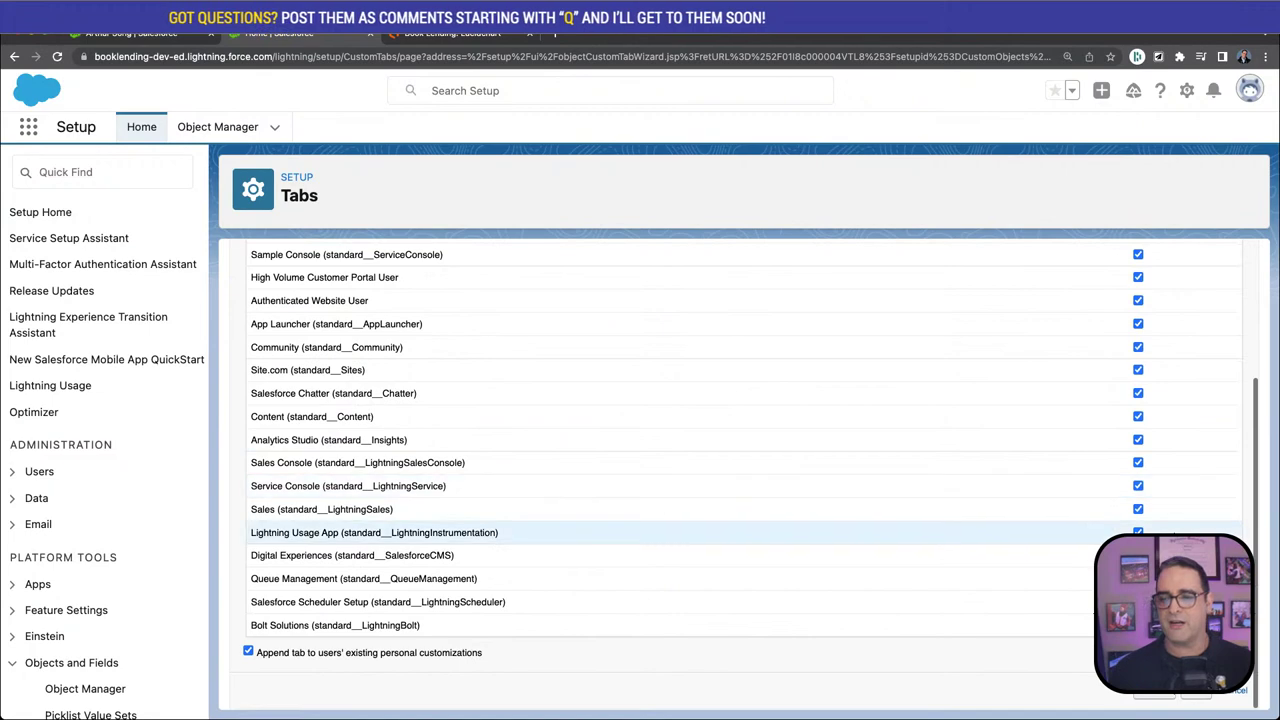
pyautogui.click(1205, 702)
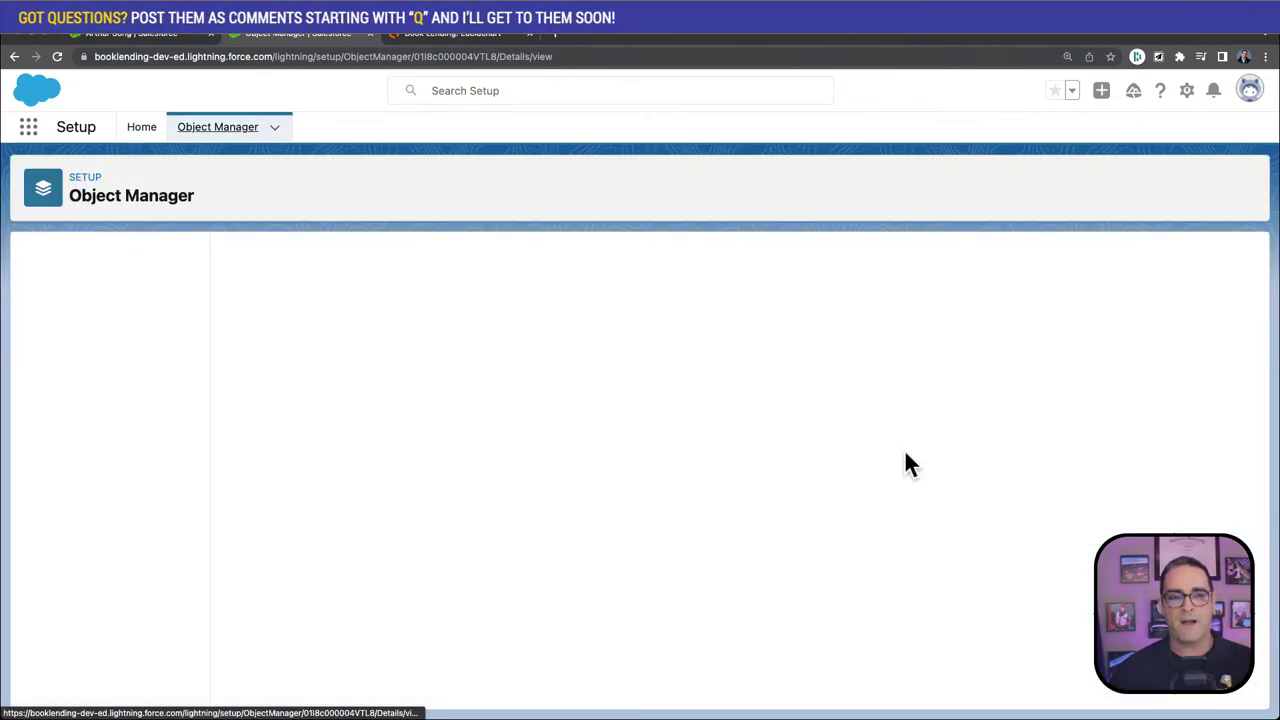
# Start a new custom field on the Book object with the Text data type
pyautogui.click(87, 301)
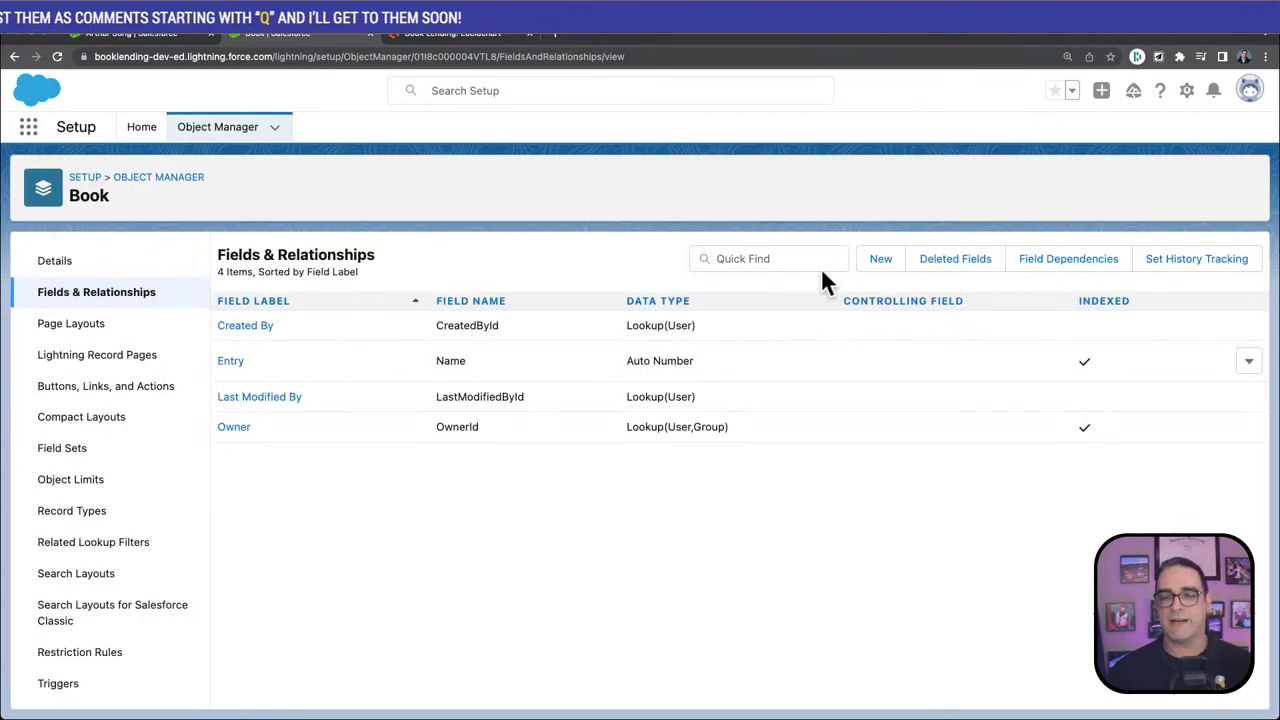
pyautogui.click(885, 259)
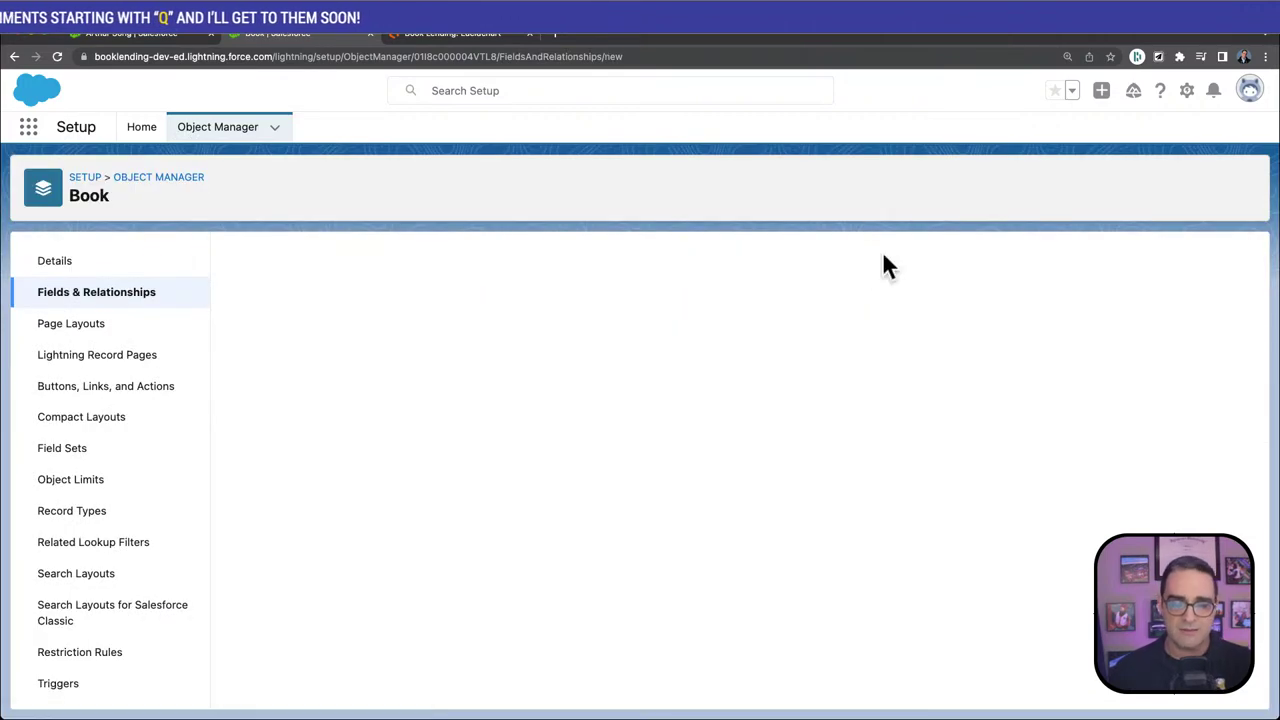
pyautogui.scroll(-3, 390, 467)
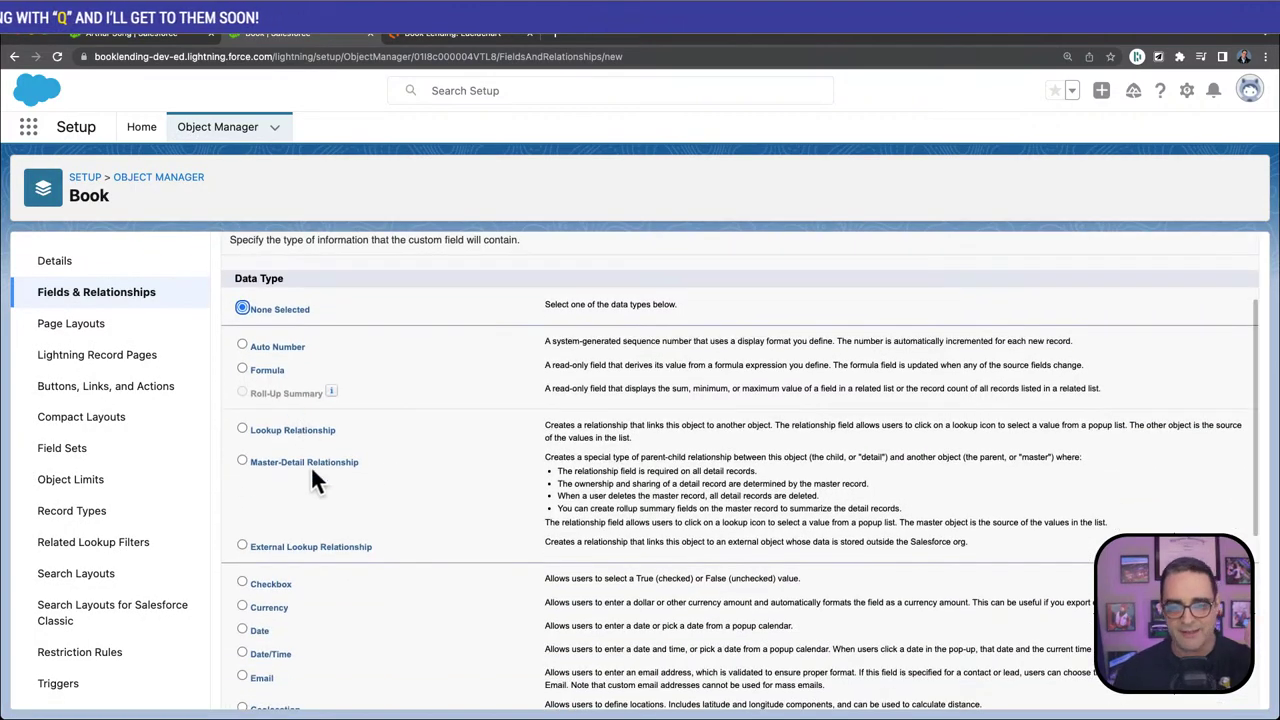
pyautogui.scroll(-4, 305, 450)
pyautogui.scroll(-2, 303, 573)
pyautogui.scroll(-1, 1060, 682)
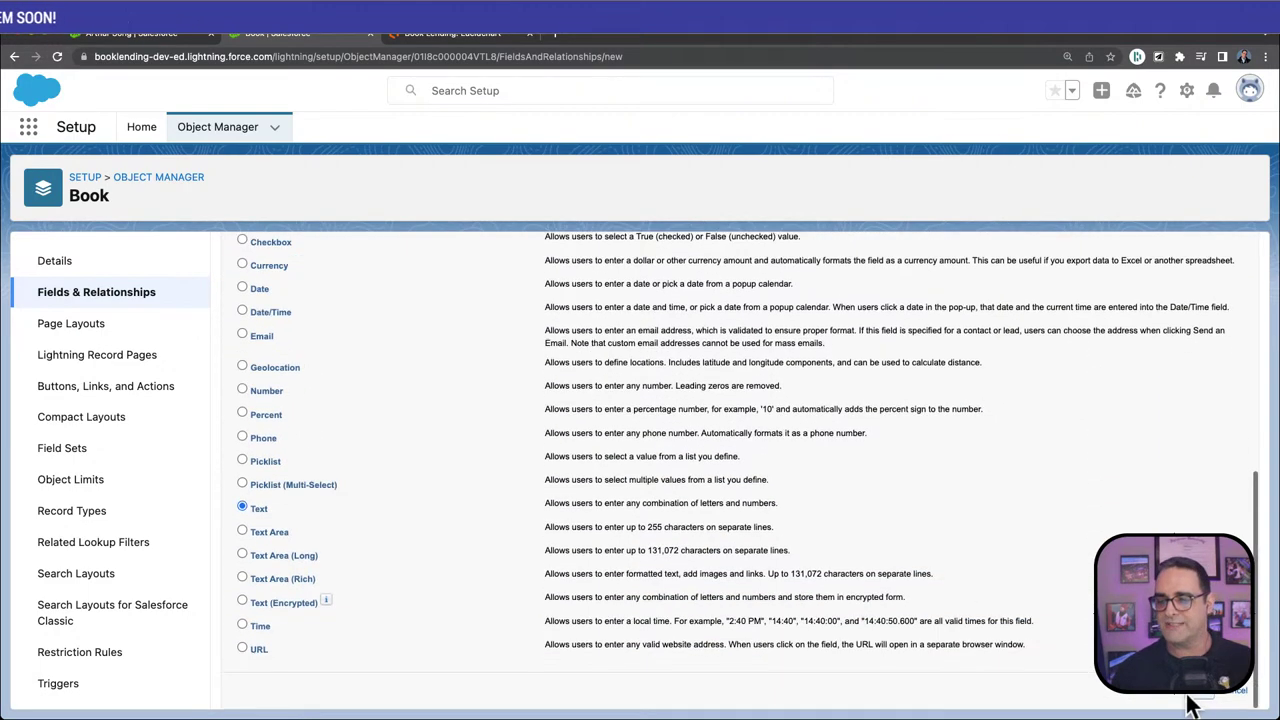
pyautogui.click(1203, 700)
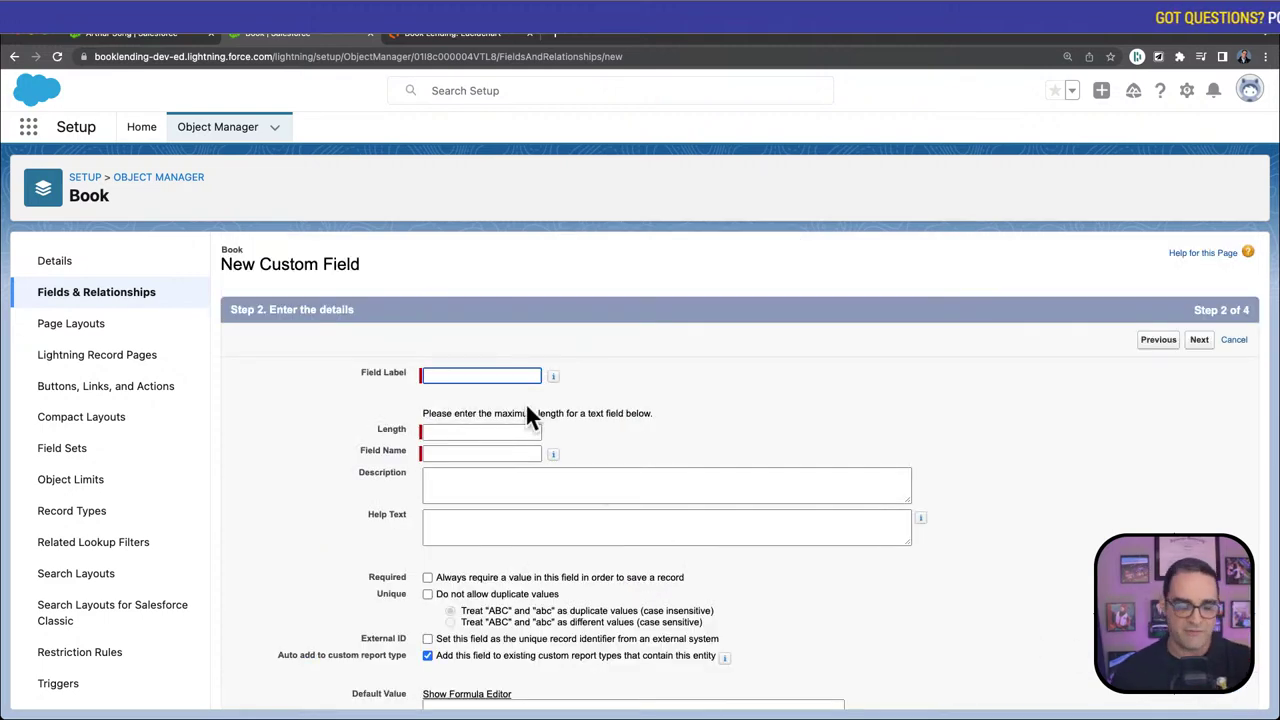
# Label the field Title with length 200, accept the default field-level security and page layout, and save it while starting another field
pyautogui.write('Title')
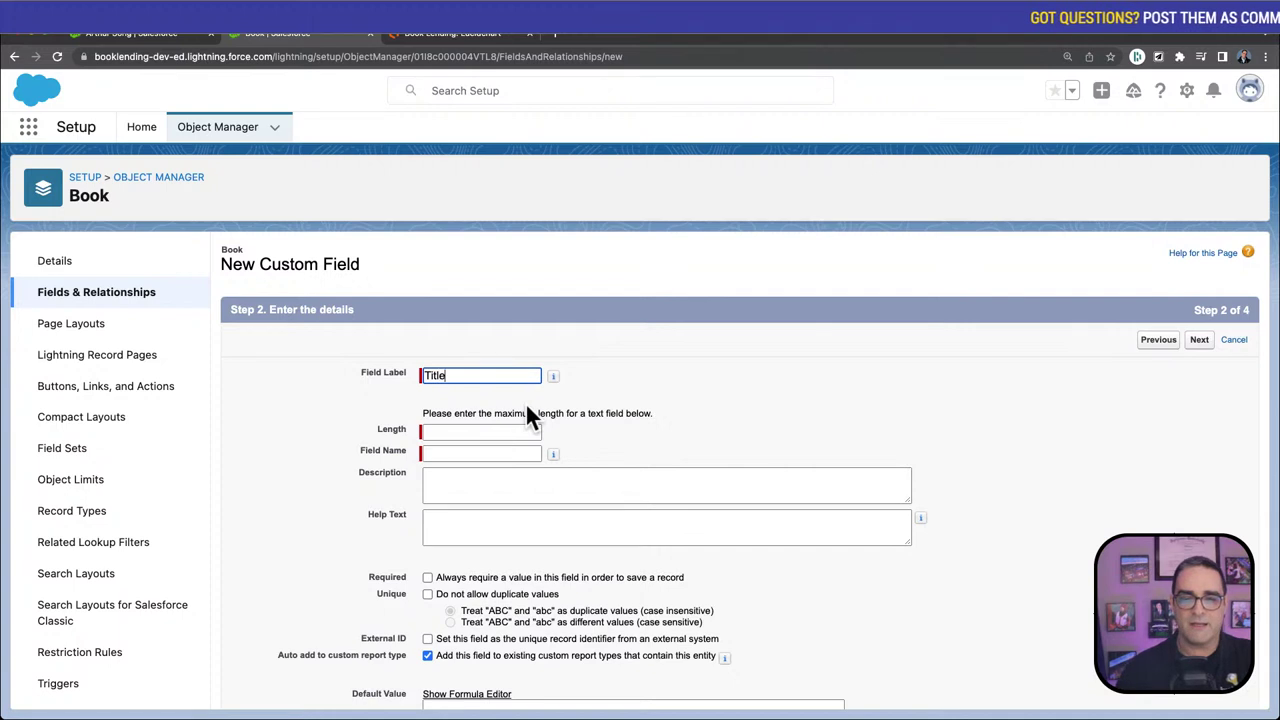
pyautogui.press('Tab')
pyautogui.click(517, 433)
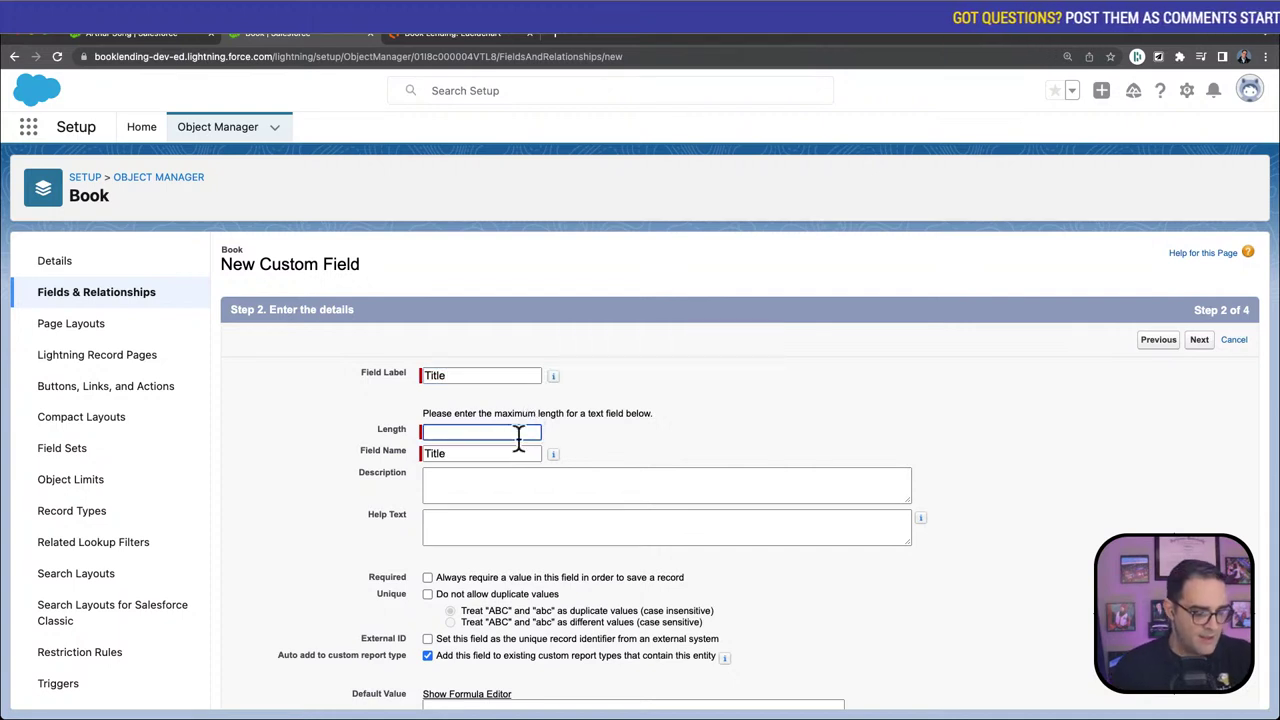
pyautogui.write('200')
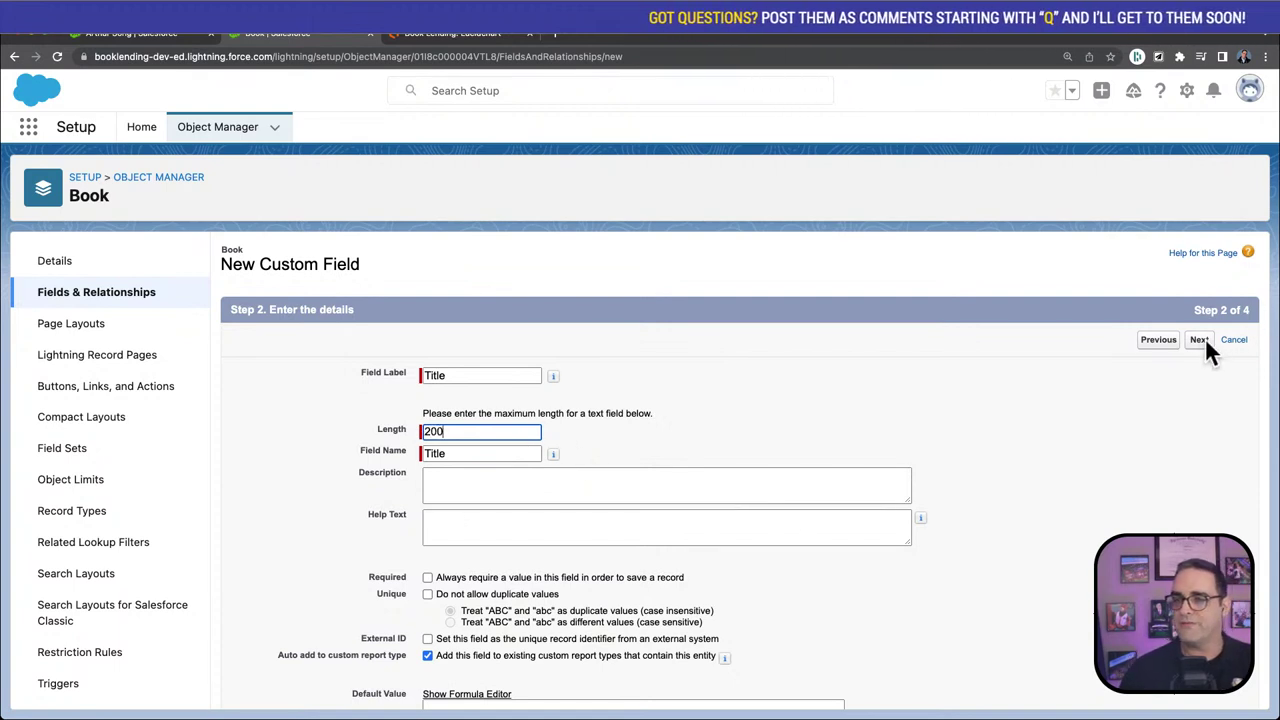
pyautogui.scroll(-2, 1104, 497)
pyautogui.click(1200, 253)
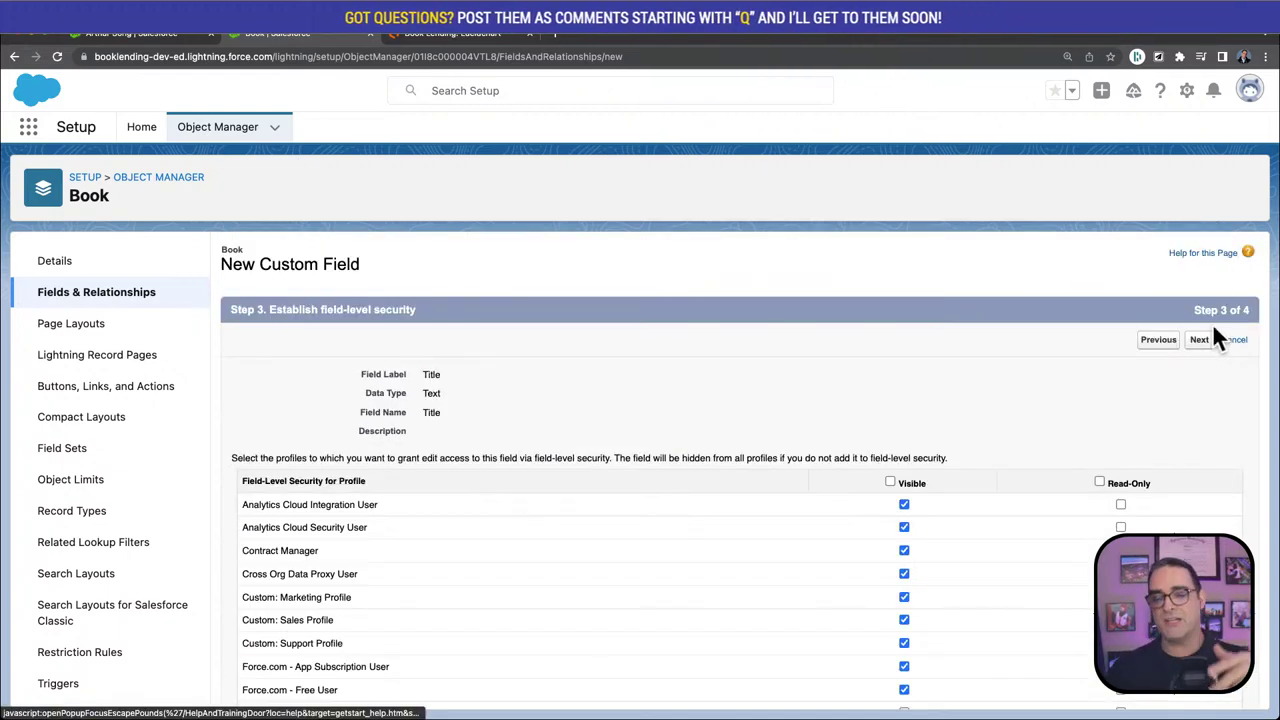
pyautogui.scroll(-4, 1100, 400)
pyautogui.click(1150, 695)
pyautogui.click(1195, 587)
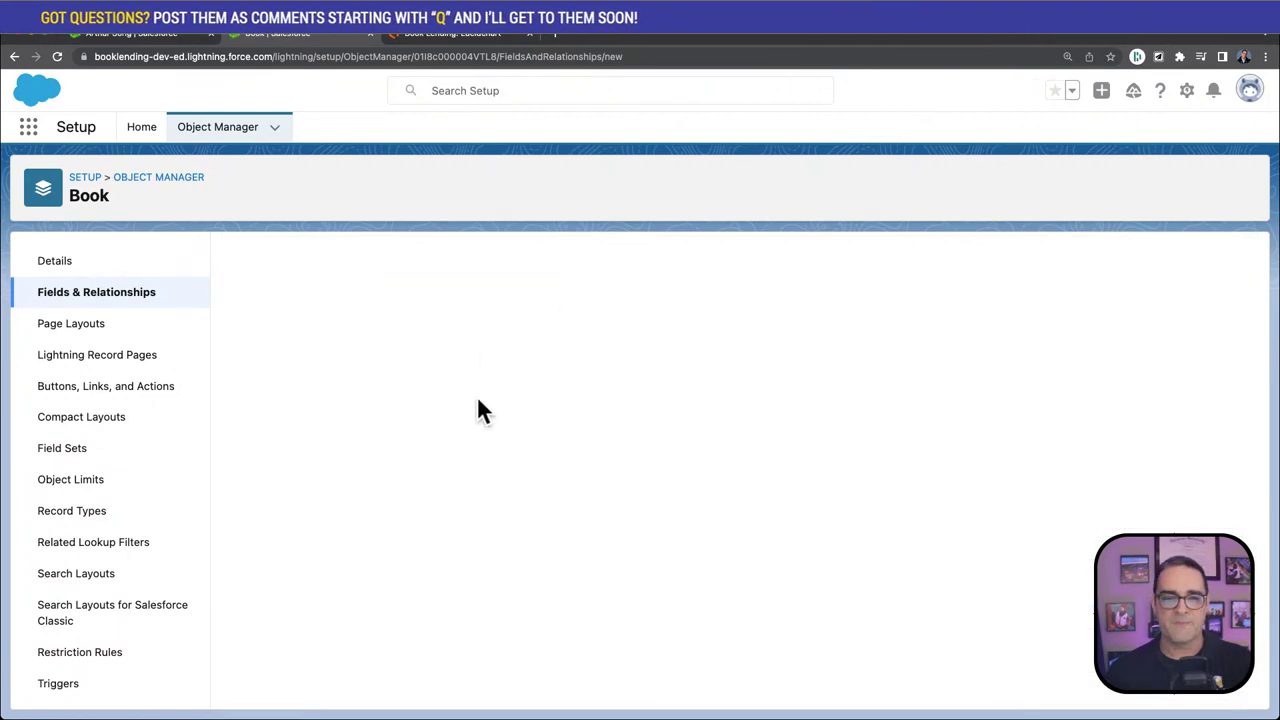
# Choose Text as the data type for the next Book field and proceed to its details
pyautogui.scroll(-3, 400, 455)
pyautogui.scroll(-3, 349, 490)
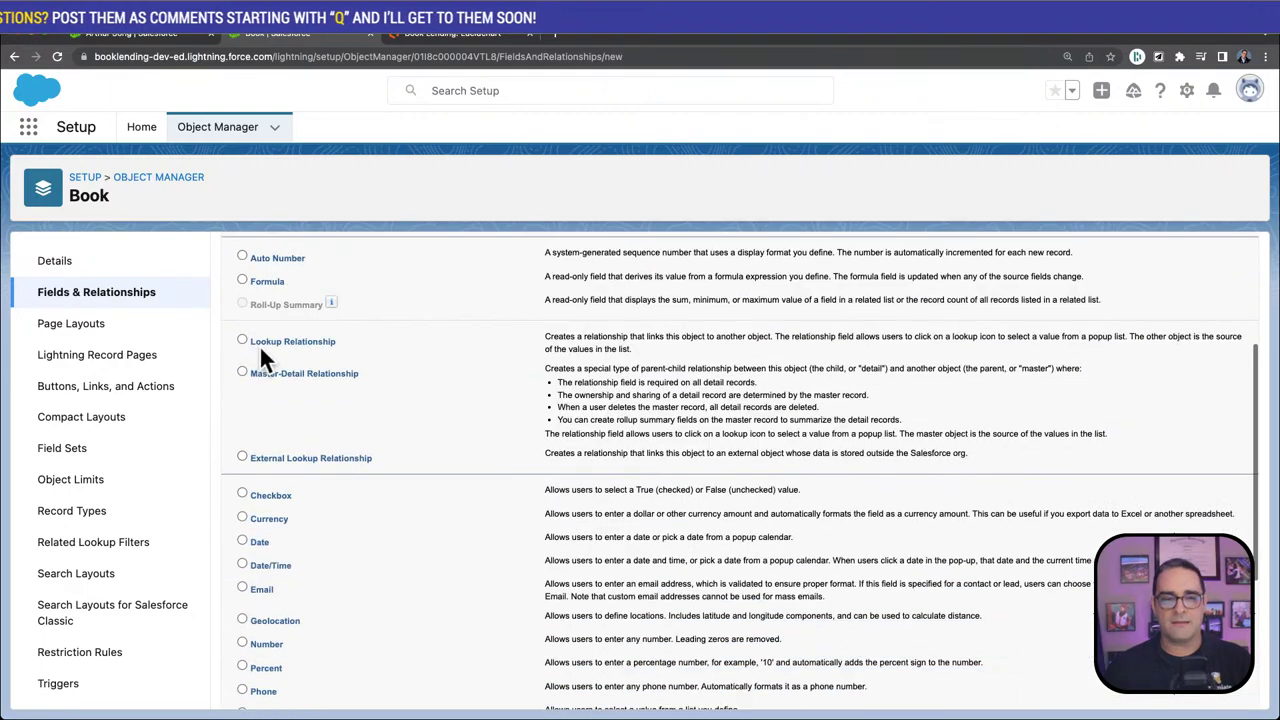
pyautogui.scroll(-2, 280, 640)
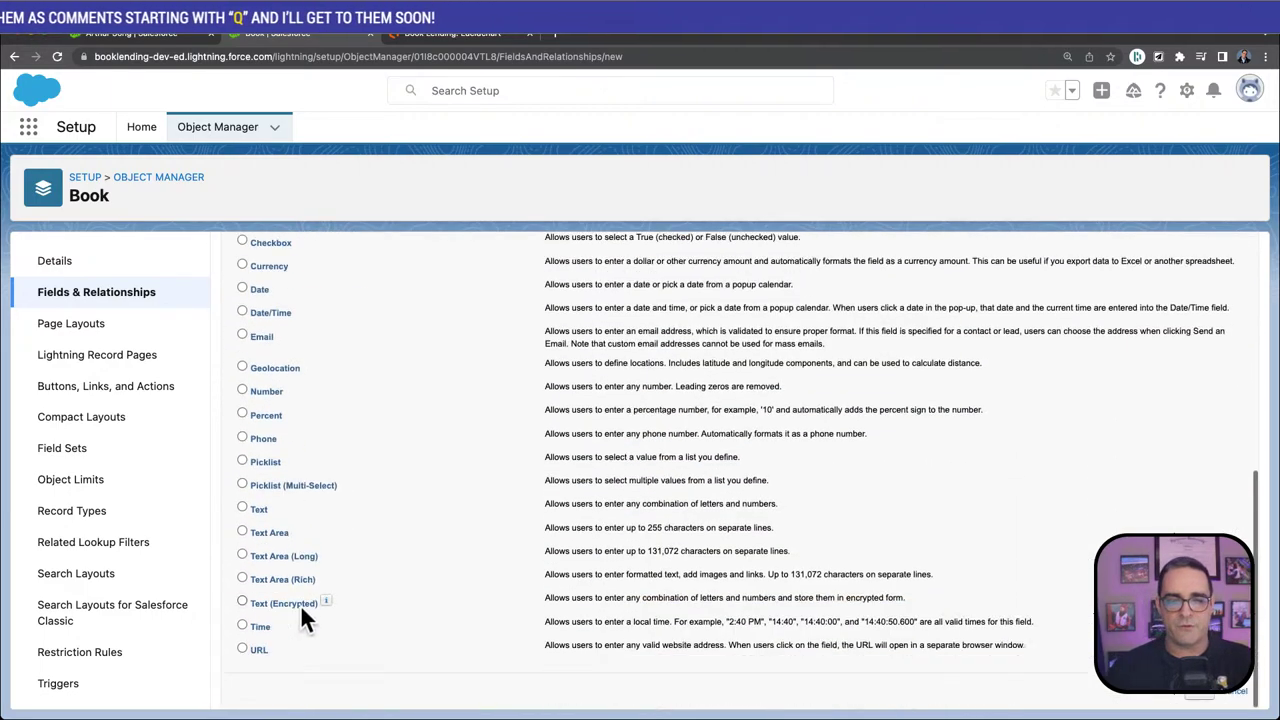
pyautogui.click(242, 507)
pyautogui.scroll(10, 490, 520)
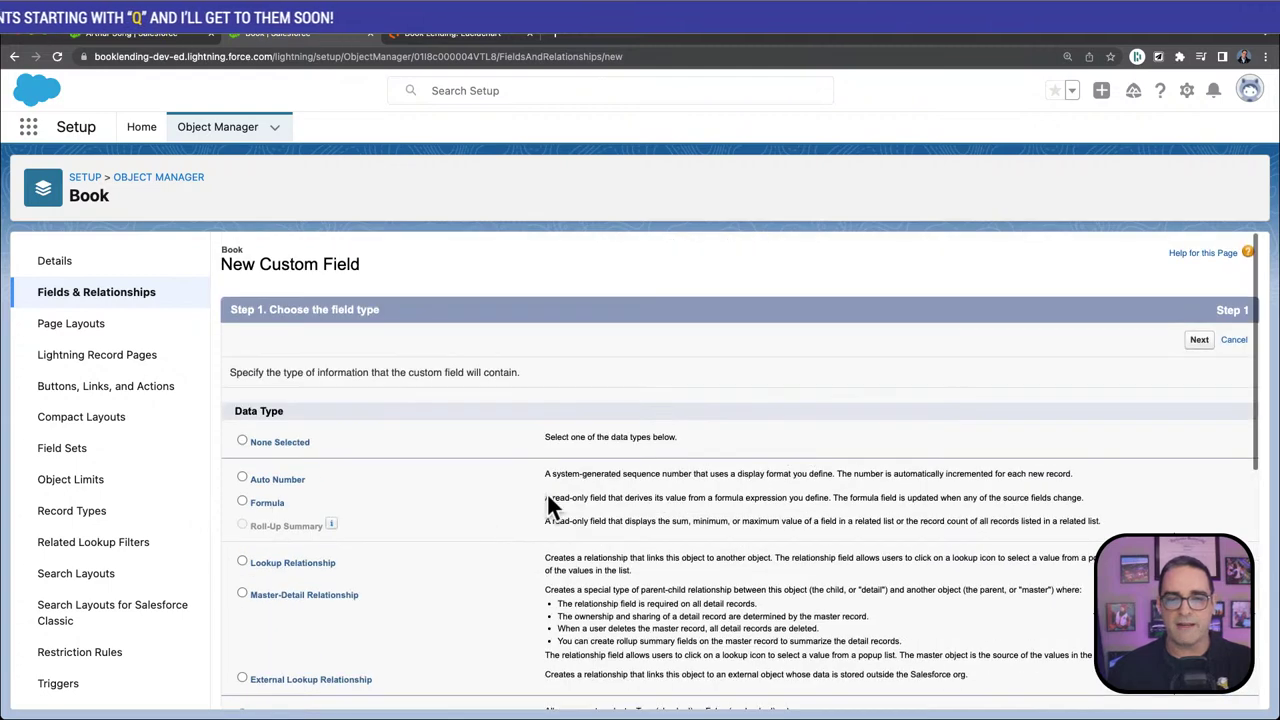
pyautogui.click(1199, 341)
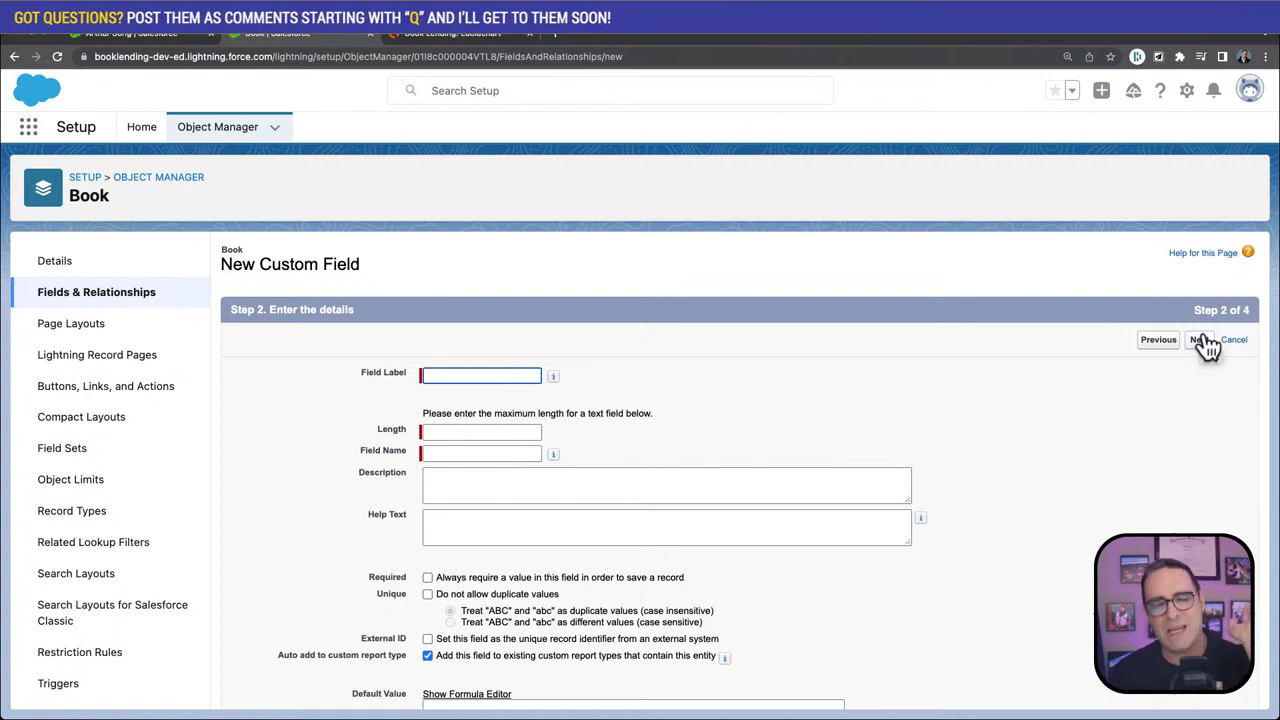
# Label the field Author with length 255, accept the default field-level security and Book Layout assignment, and save it
pyautogui.click(471, 374)
pyautogui.write('Autho')
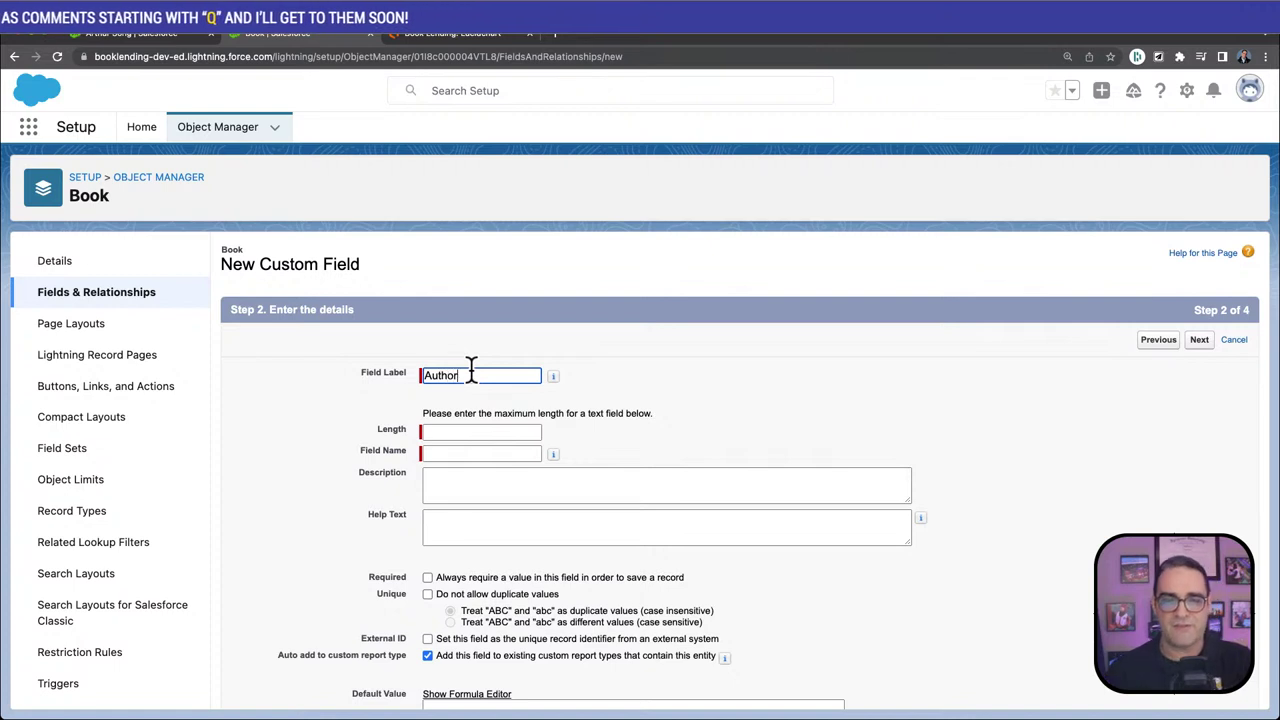
pyautogui.write('r')
pyautogui.press('Tab')
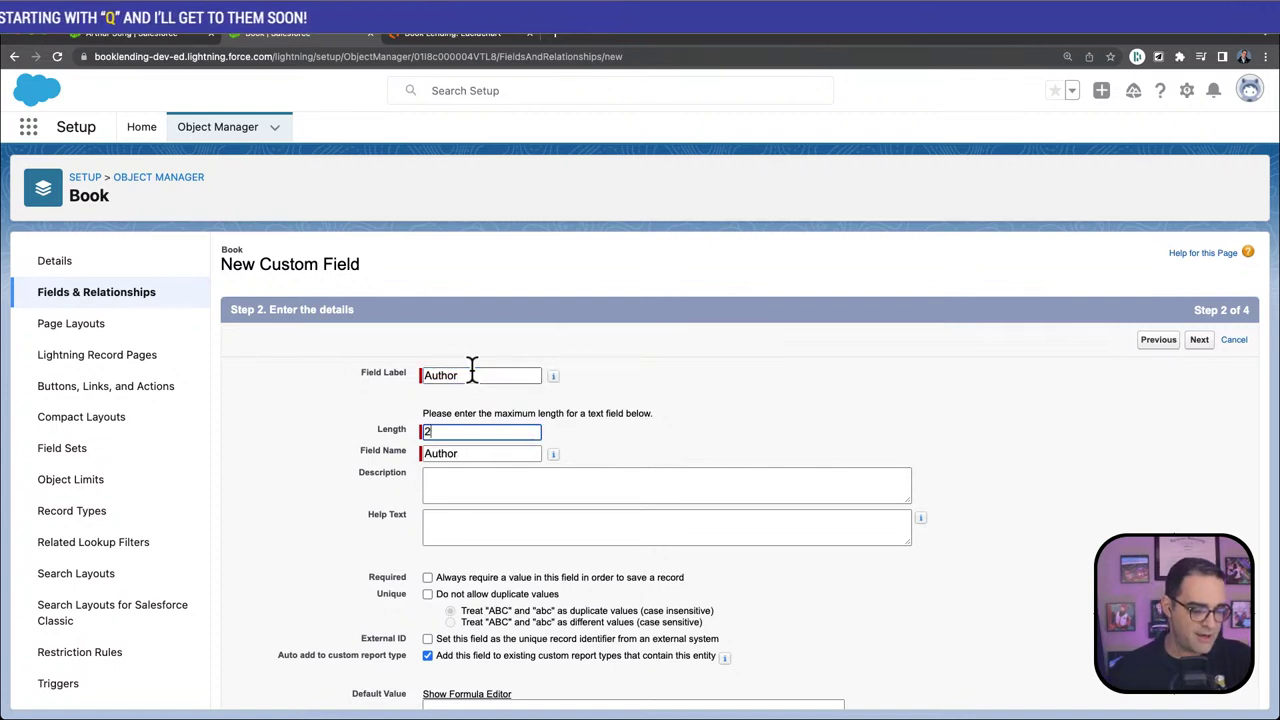
pyautogui.click(1199, 341)
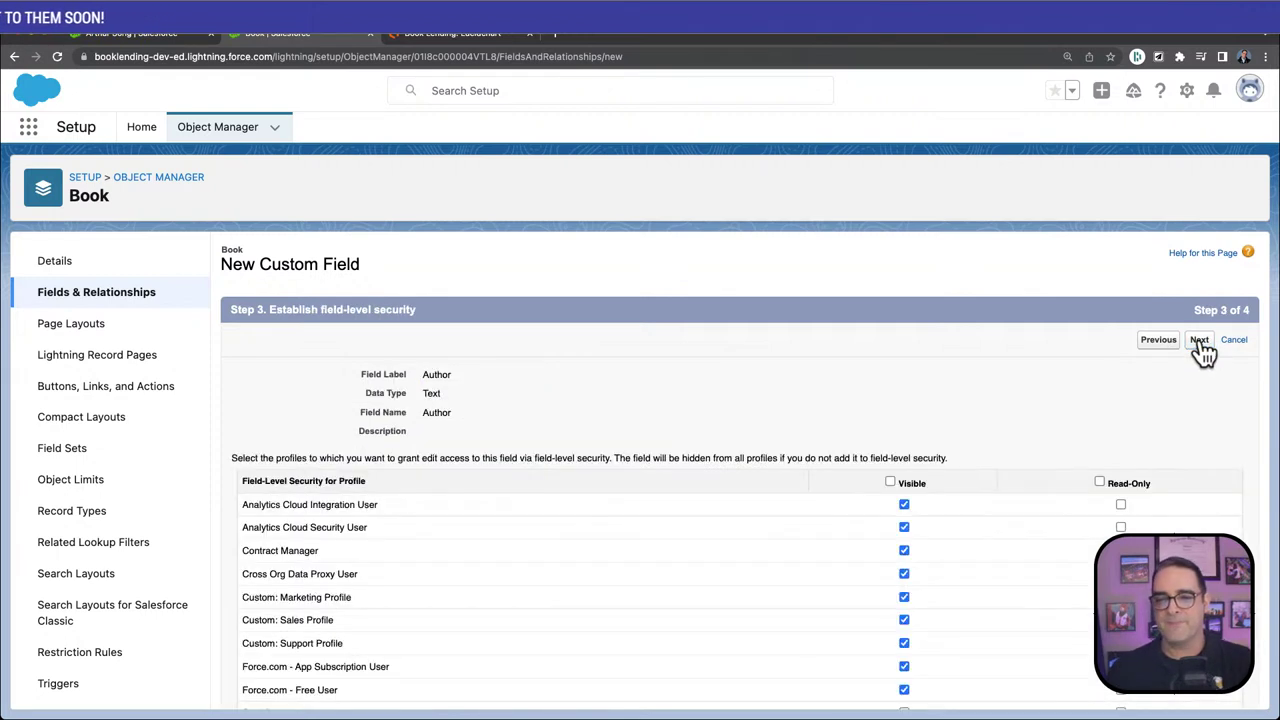
pyautogui.click(1201, 342)
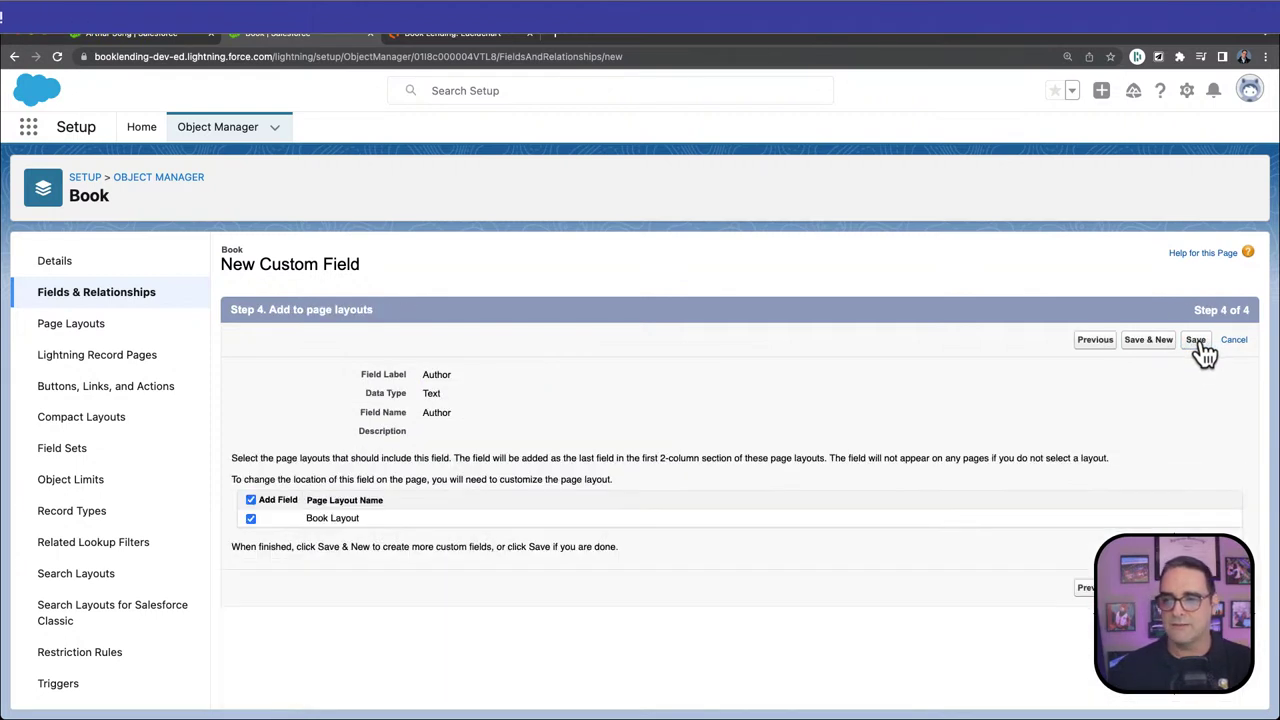
pyautogui.click(1198, 339)
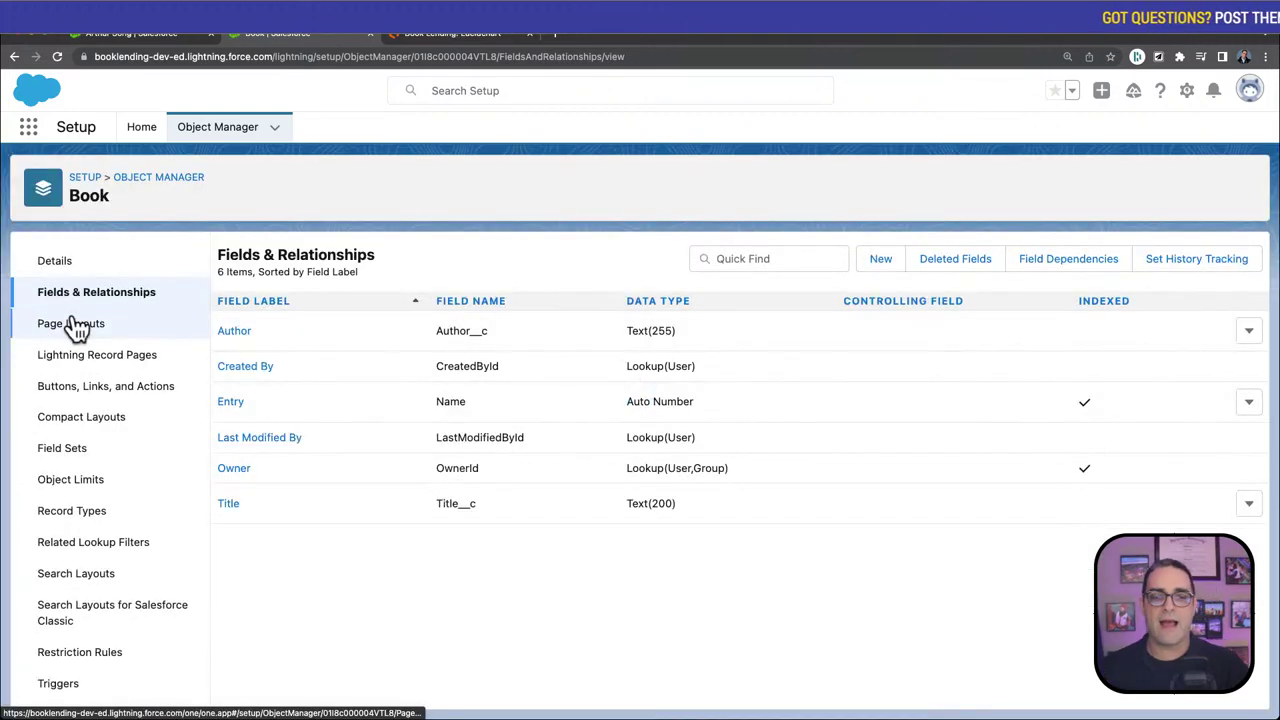
# Open the Book Layout page layout and display the Information section's header on the detail page
pyautogui.click(72, 324)
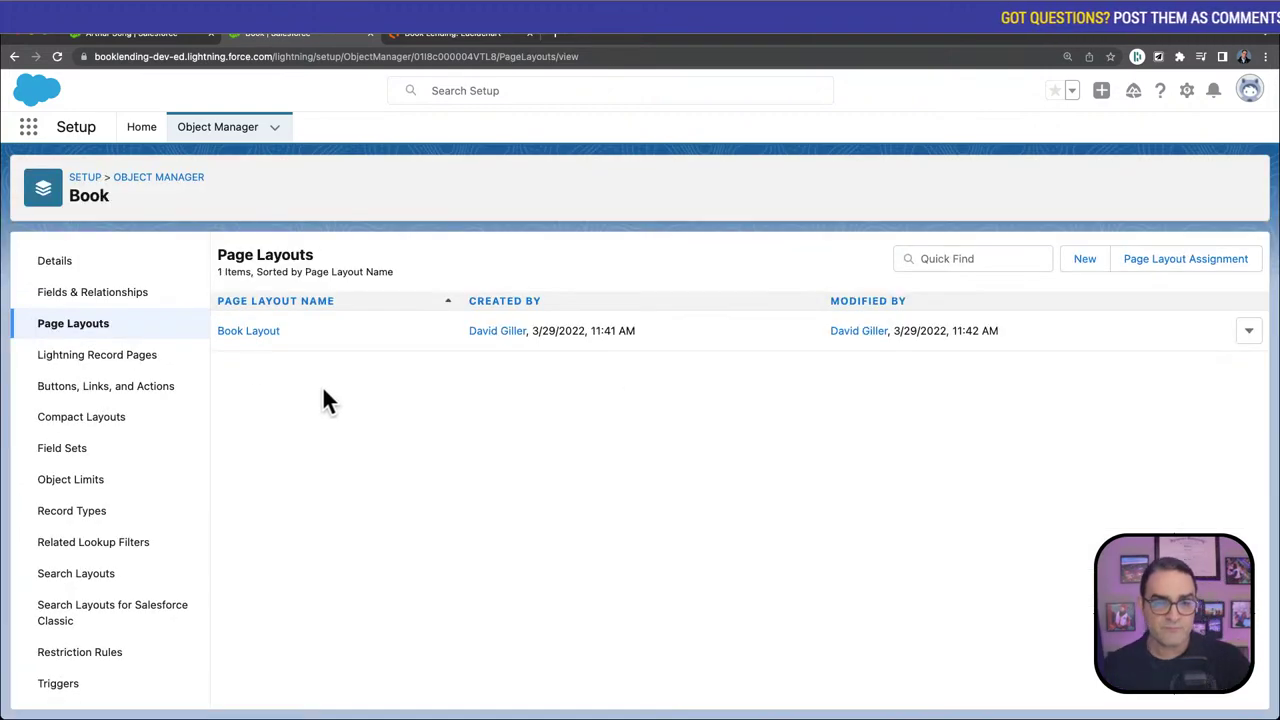
pyautogui.click(248, 334)
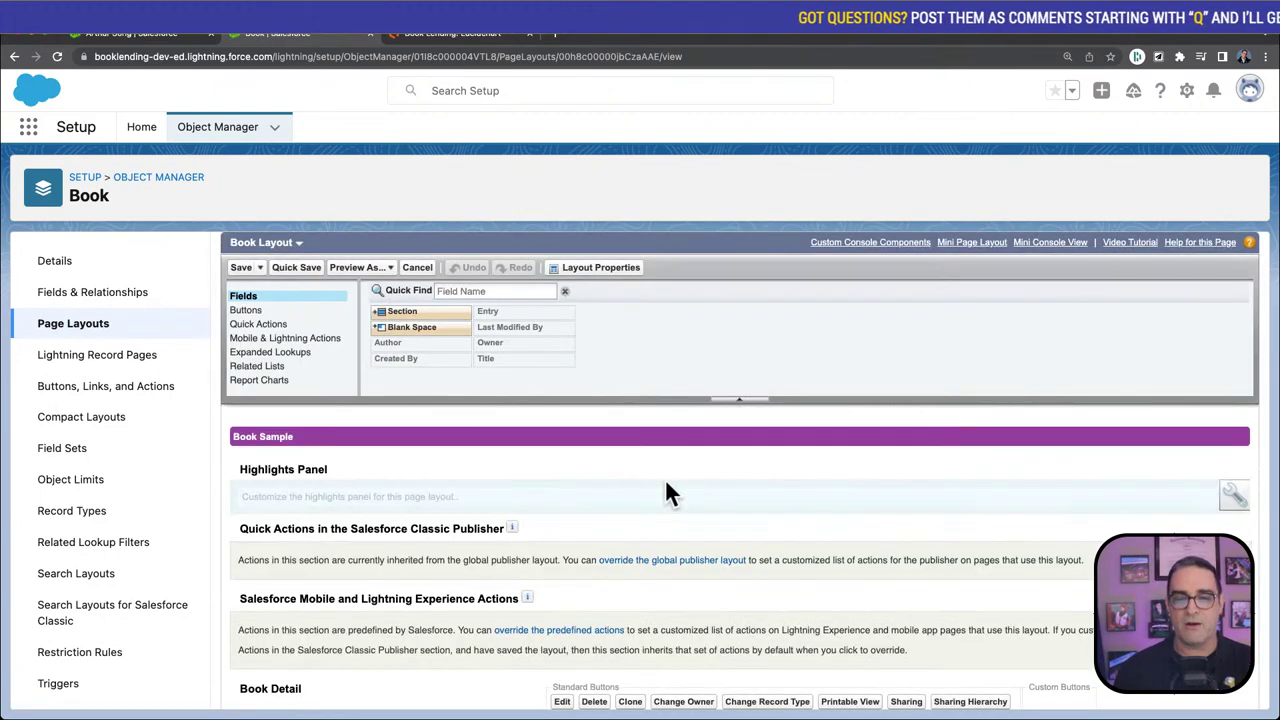
pyautogui.scroll(-3, 772, 562)
pyautogui.scroll(-2, 840, 509)
pyautogui.scroll(1, 828, 520)
pyautogui.scroll(1, 800, 515)
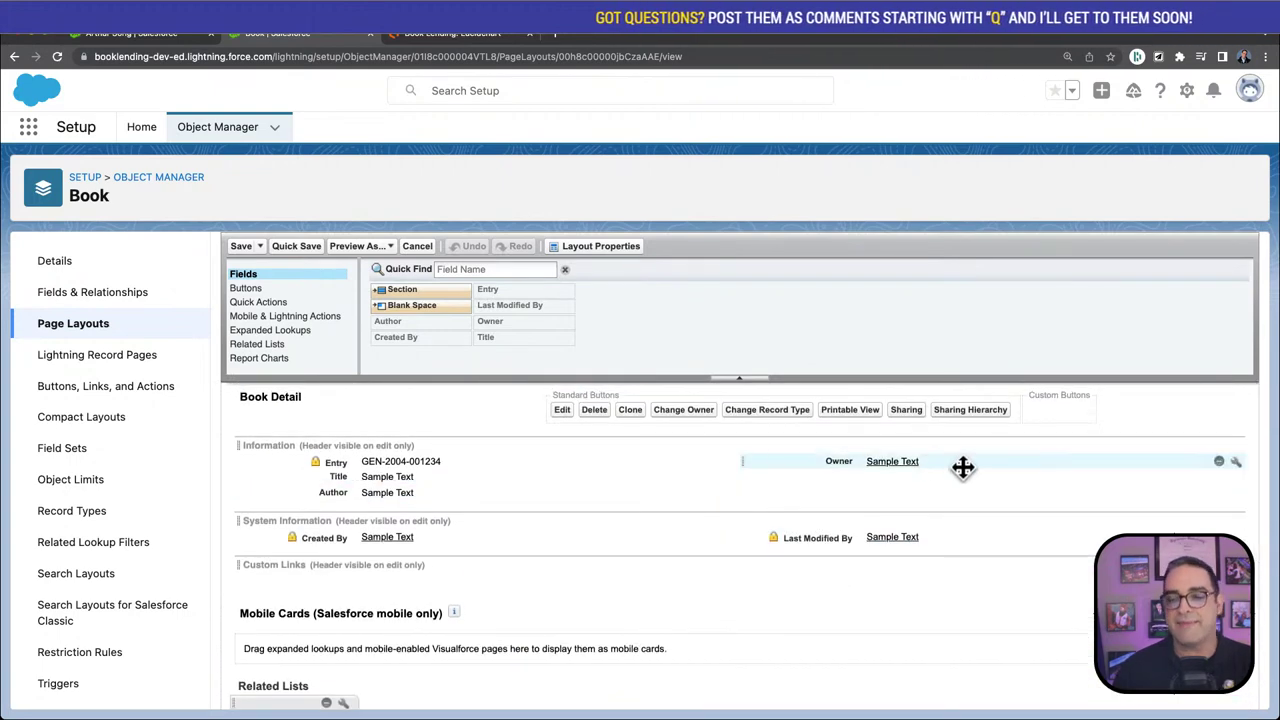
pyautogui.click(1241, 445)
pyautogui.click(700, 421)
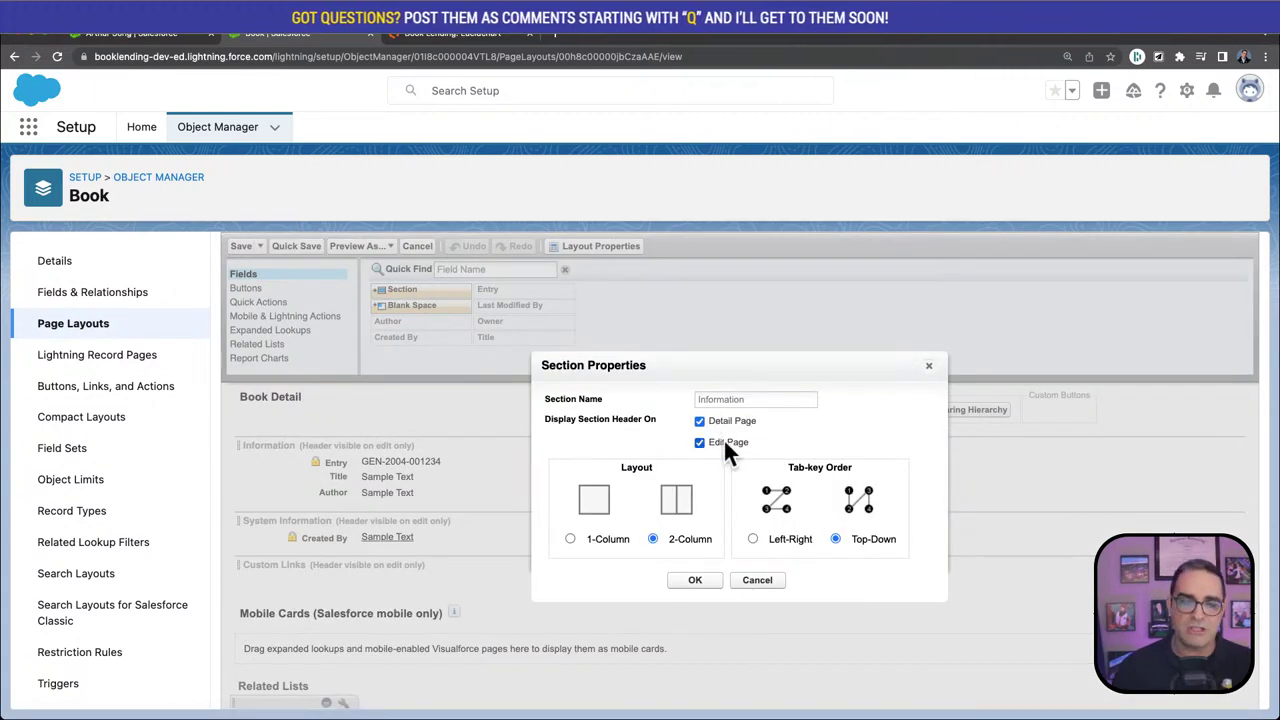
pyautogui.click(700, 580)
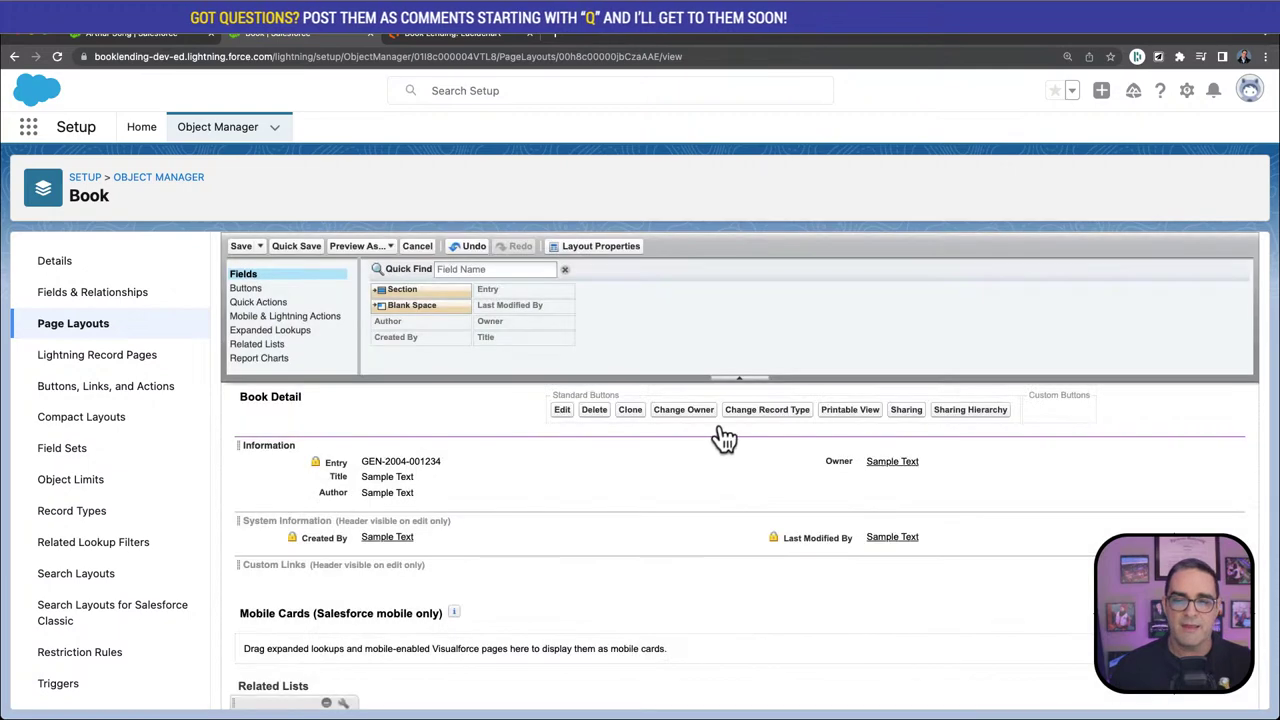
# Display the System Information section's header on the detail page and save the Book Layout
pyautogui.click(1233, 520)
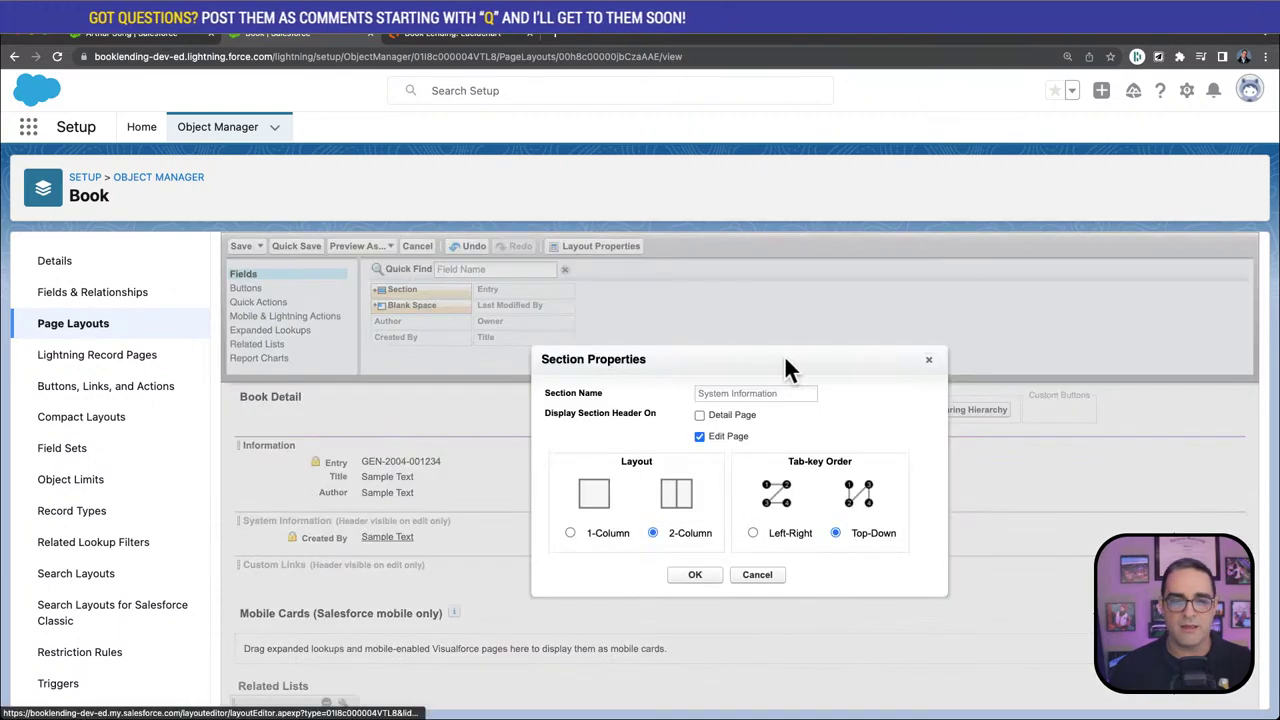
pyautogui.click(699, 414)
pyautogui.click(695, 574)
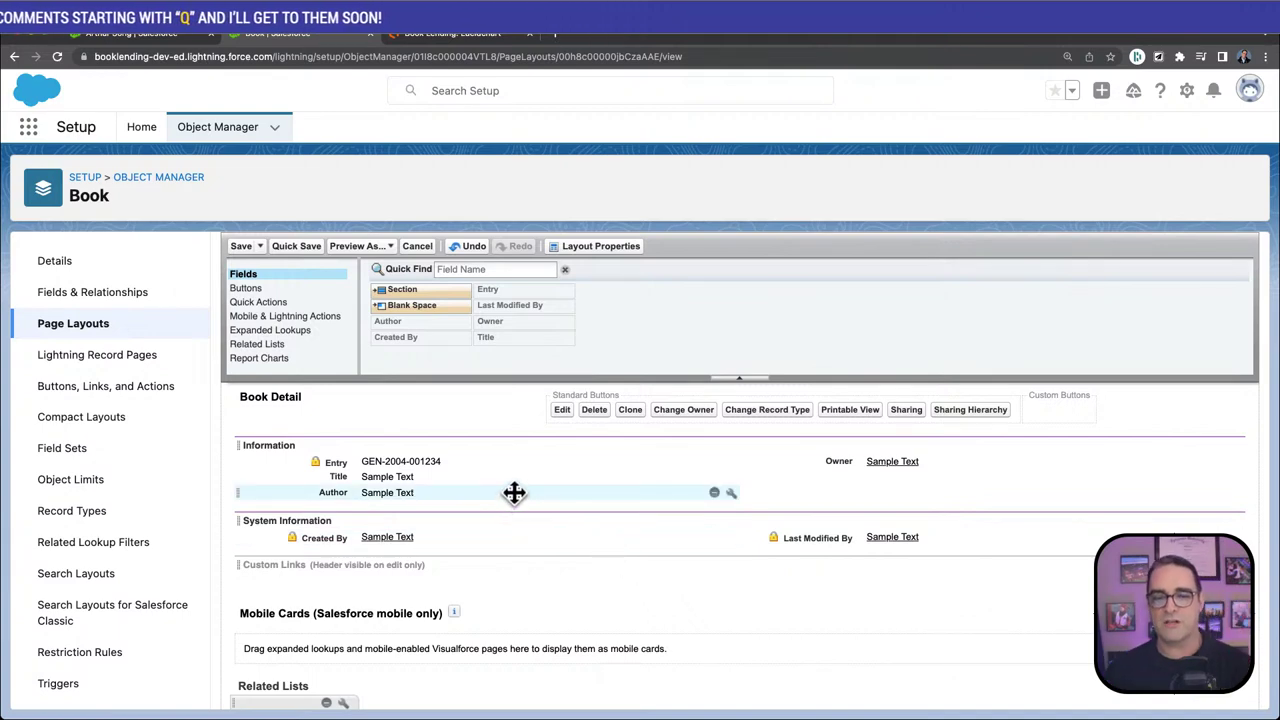
pyautogui.click(241, 247)
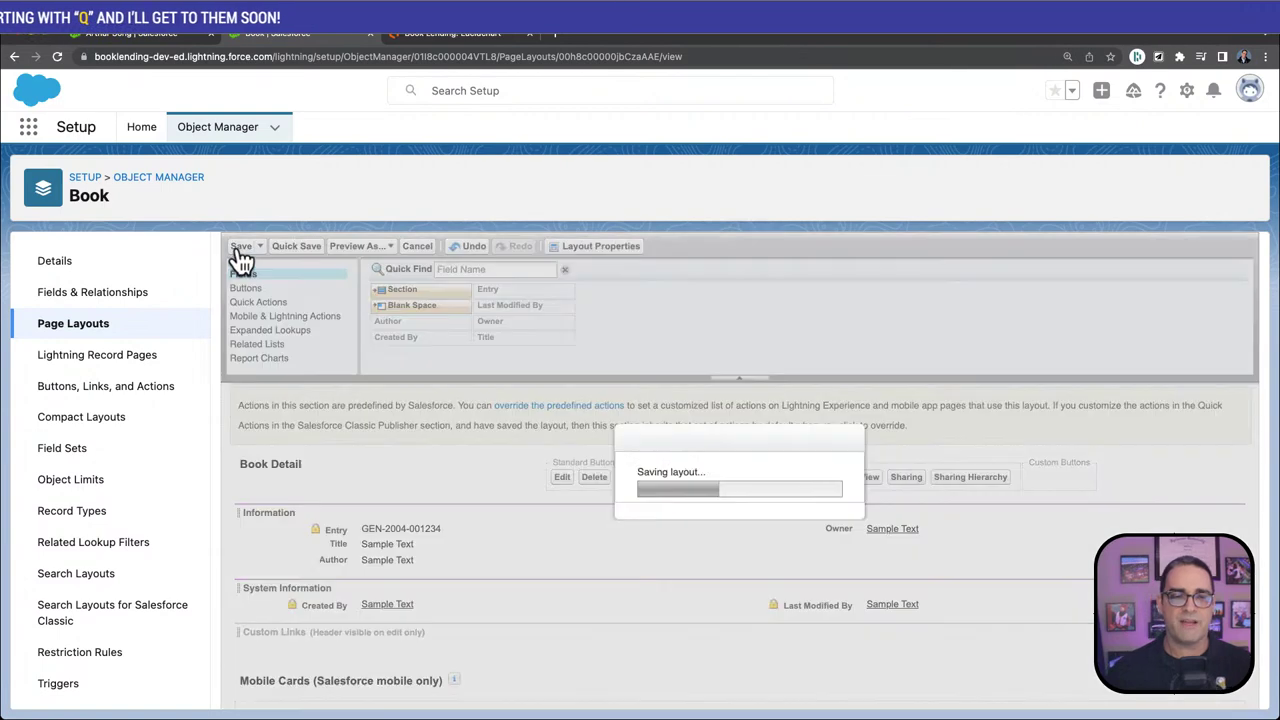
# Switch to the Book Lending diagram in Lucidchart and examine the Borrow (Lending) object's connections
pyautogui.click(455, 33)
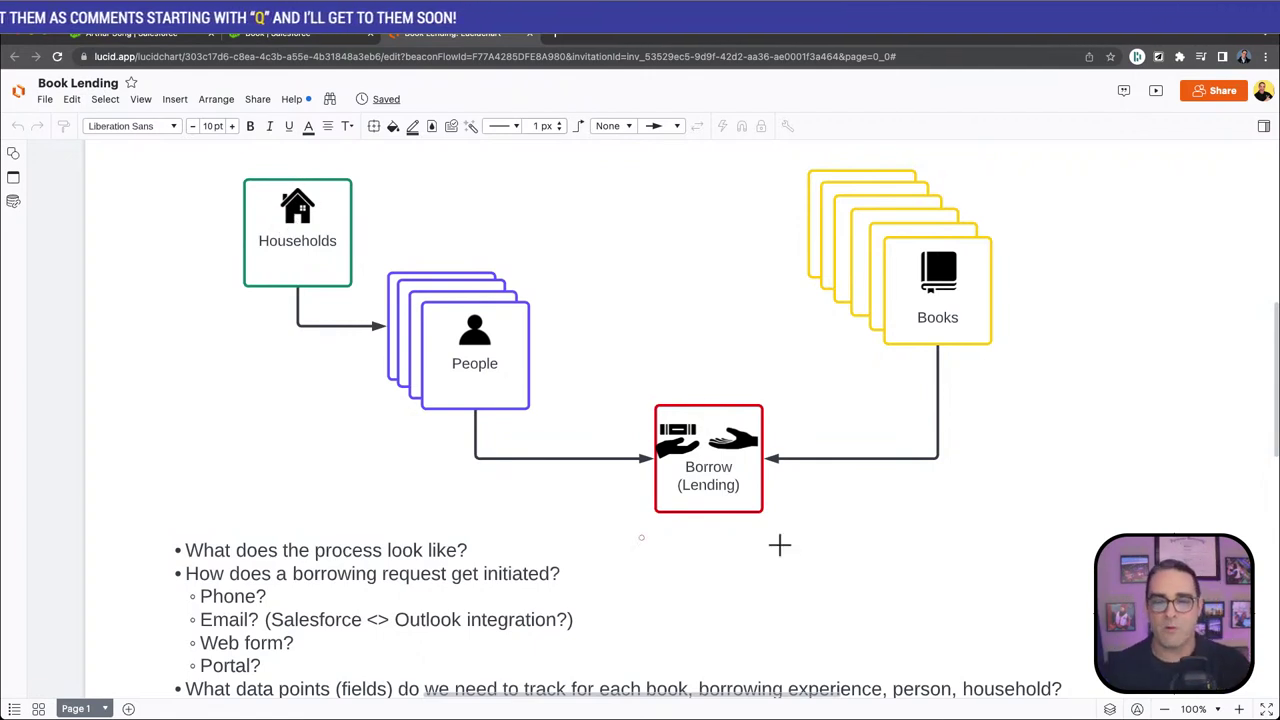
pyautogui.click(710, 466)
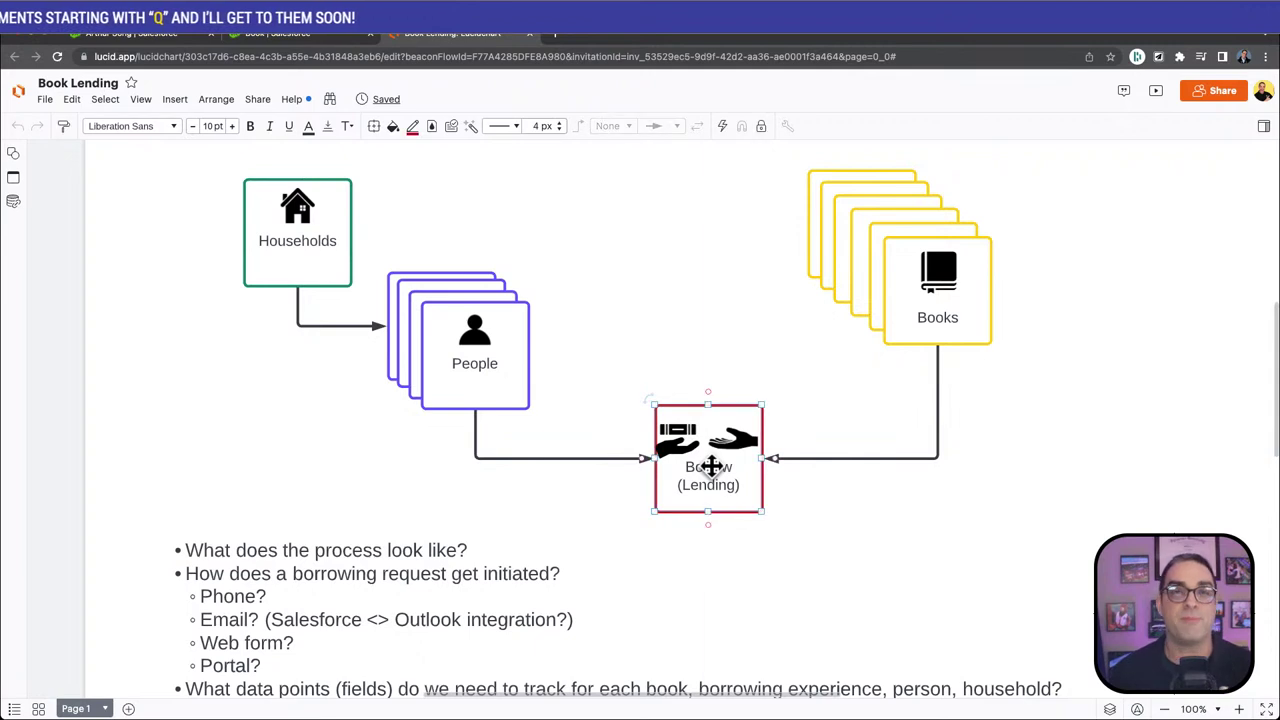
# Return to Salesforce and start a new custom object with both the singular and plural label set to Lending
pyautogui.click(248, 36)
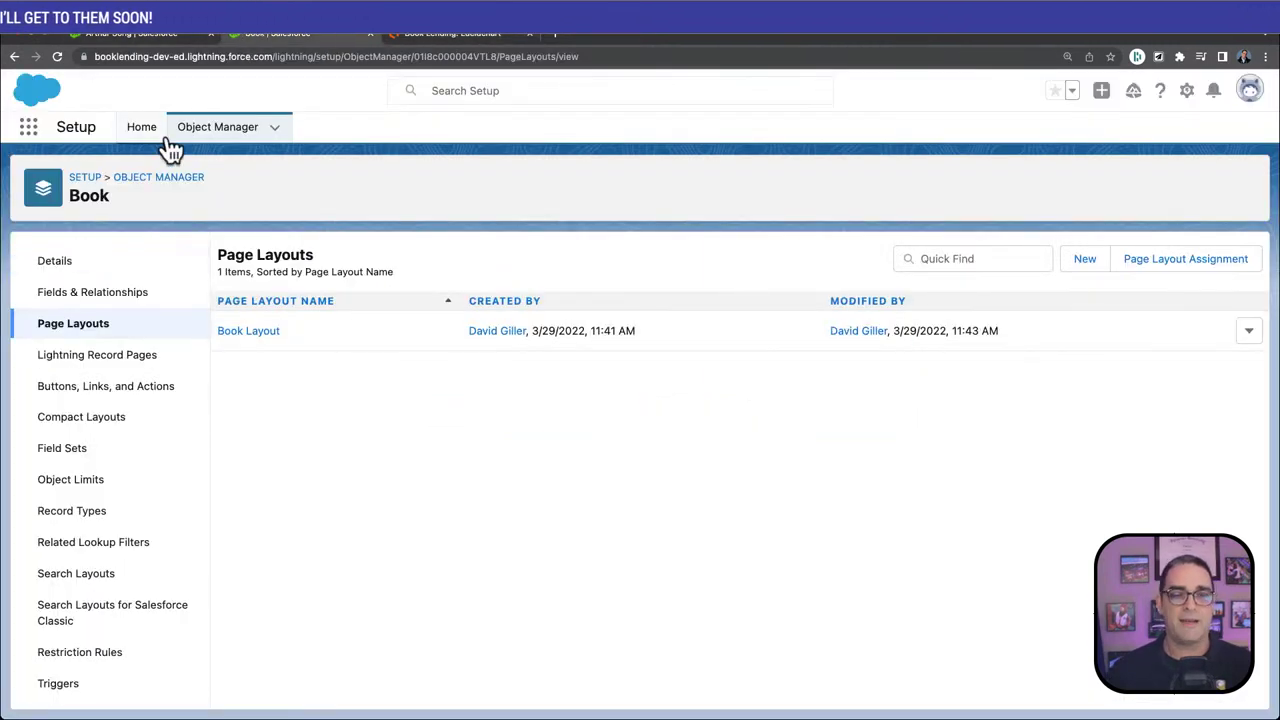
pyautogui.click(252, 134)
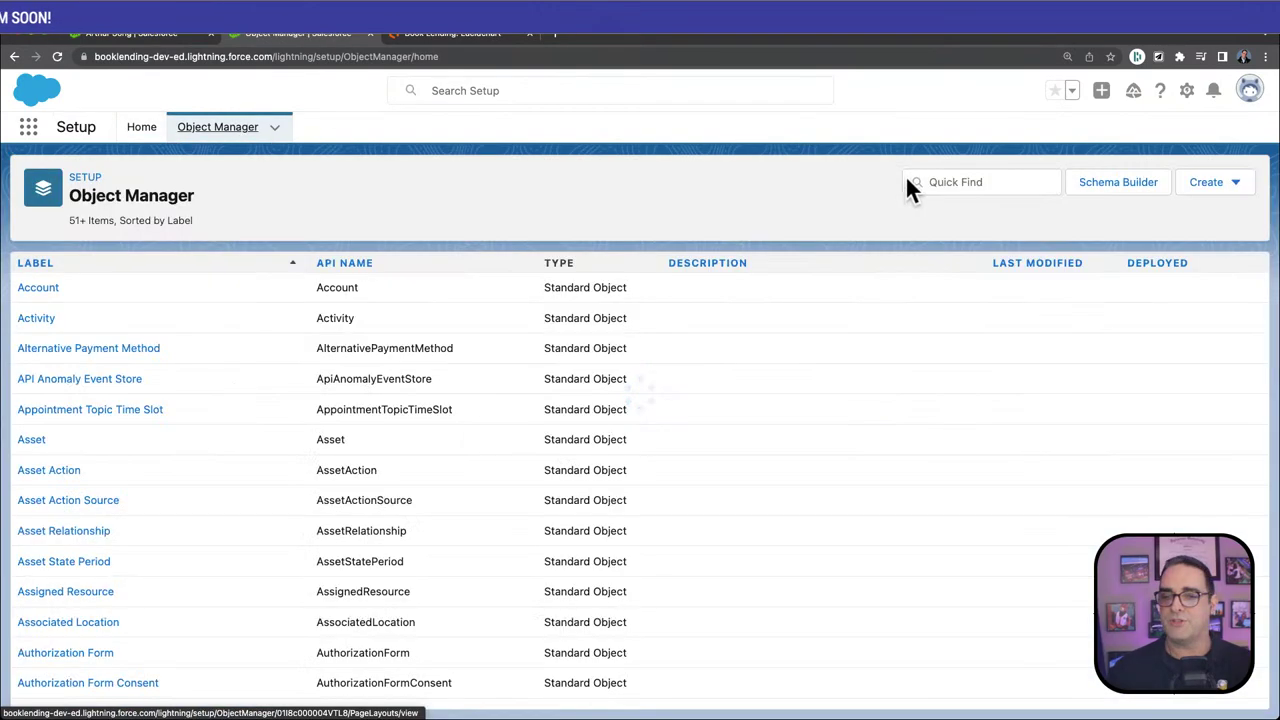
pyautogui.click(1240, 185)
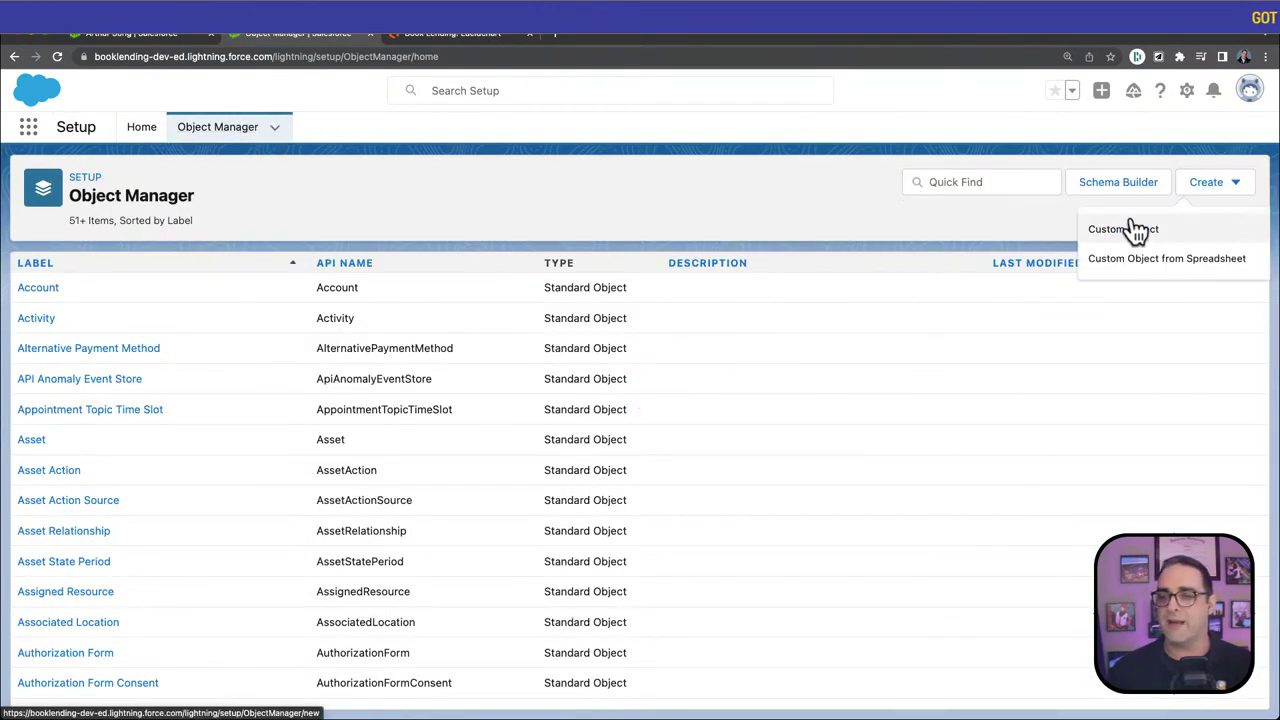
pyautogui.click(1135, 237)
pyautogui.click(300, 397)
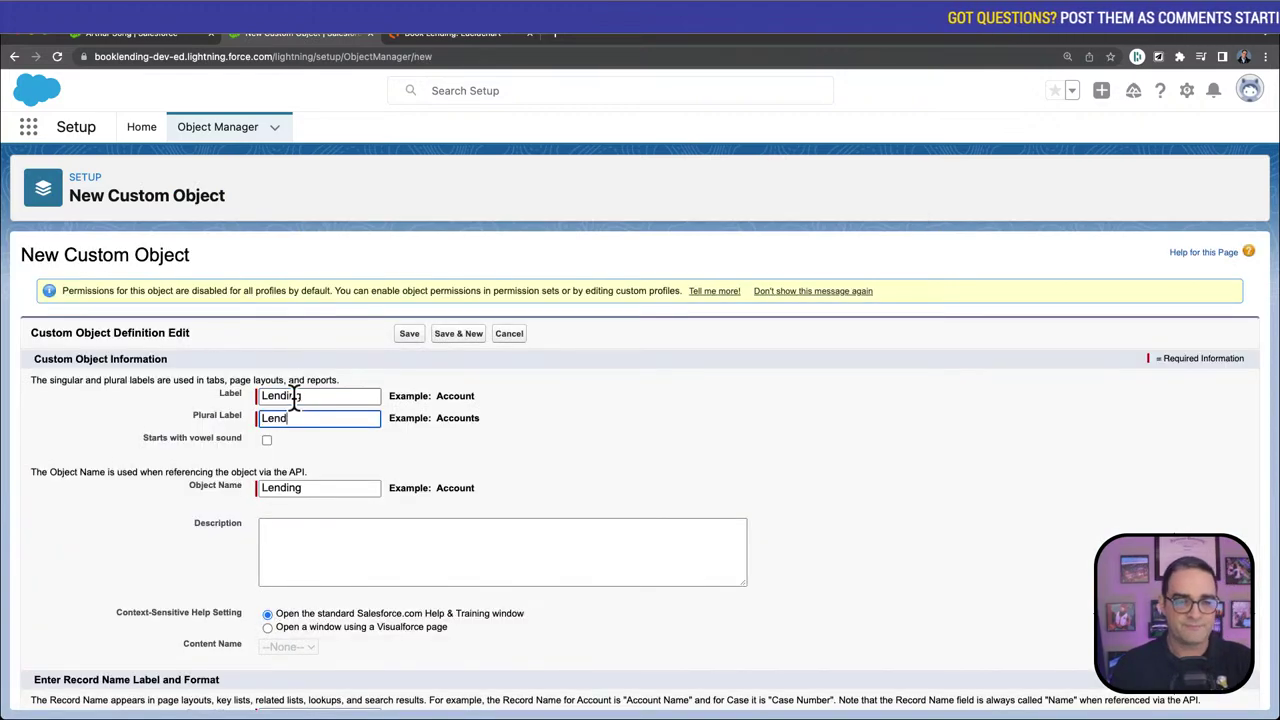
# Enable reports, activities, field history tracking and search for the Lending object, and save it with the New Custom Tab Wizard launching
pyautogui.scroll(-5, 700, 571)
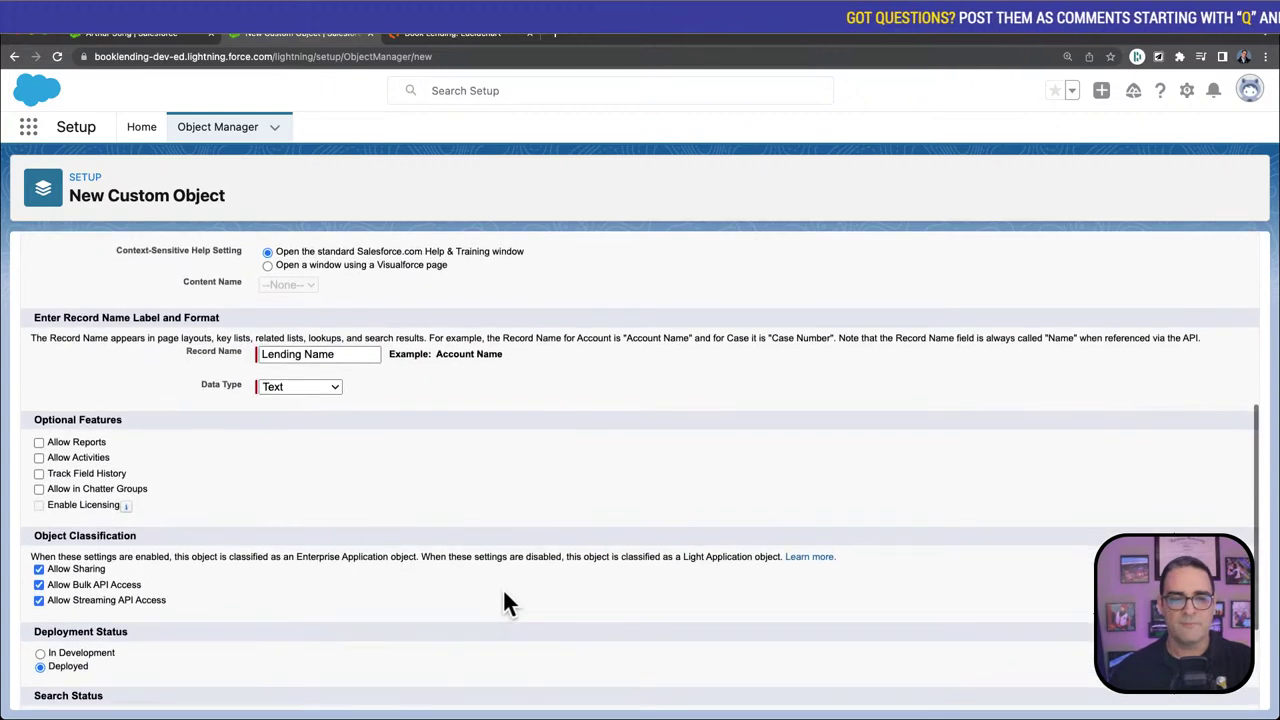
pyautogui.click(38, 441)
pyautogui.click(39, 456)
pyautogui.click(38, 472)
pyautogui.scroll(-2, 223, 627)
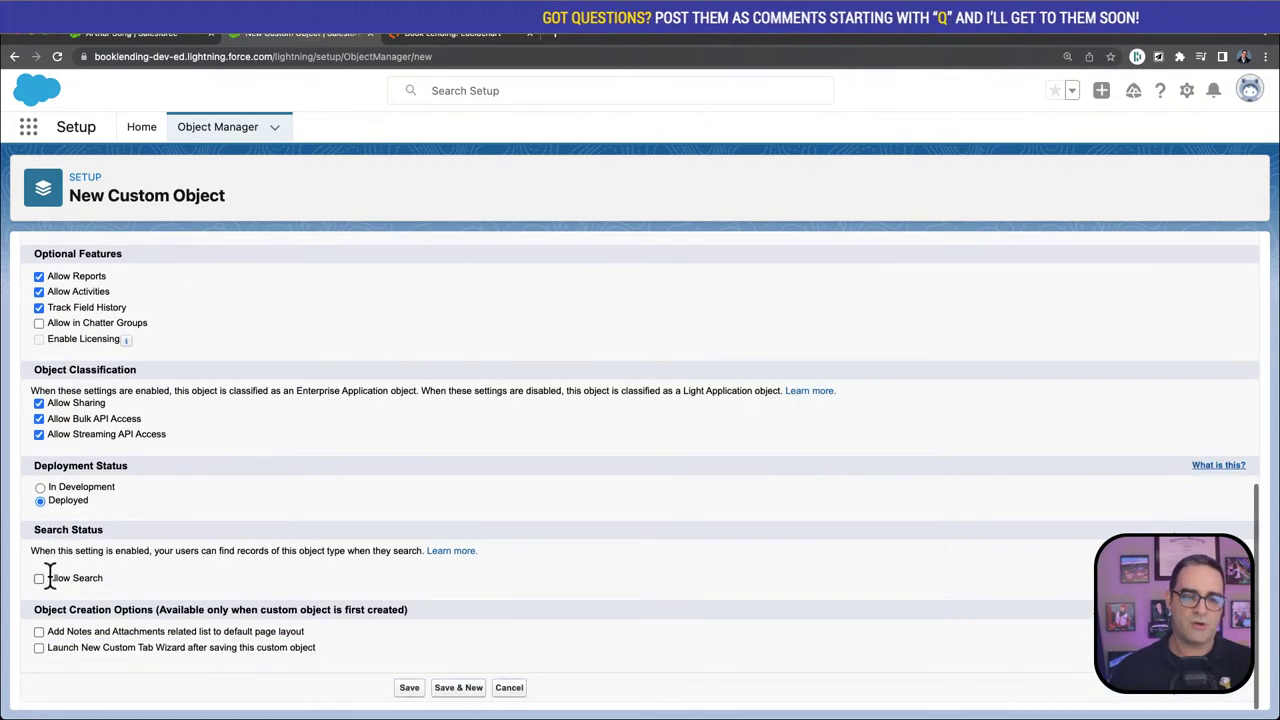
pyautogui.click(39, 578)
pyautogui.click(38, 647)
pyautogui.click(409, 689)
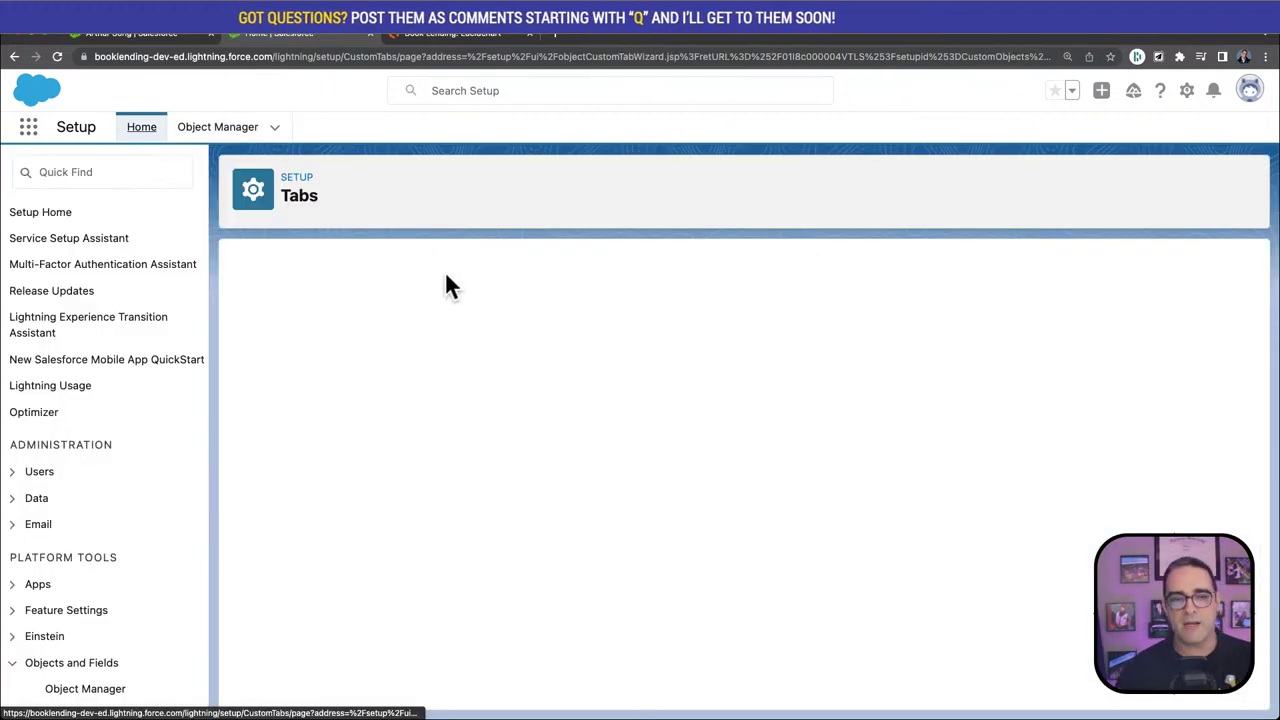
# Give the Lending tab the Bridge style, accept the default profile visibility and app settings, and save the tab
pyautogui.click(567, 419)
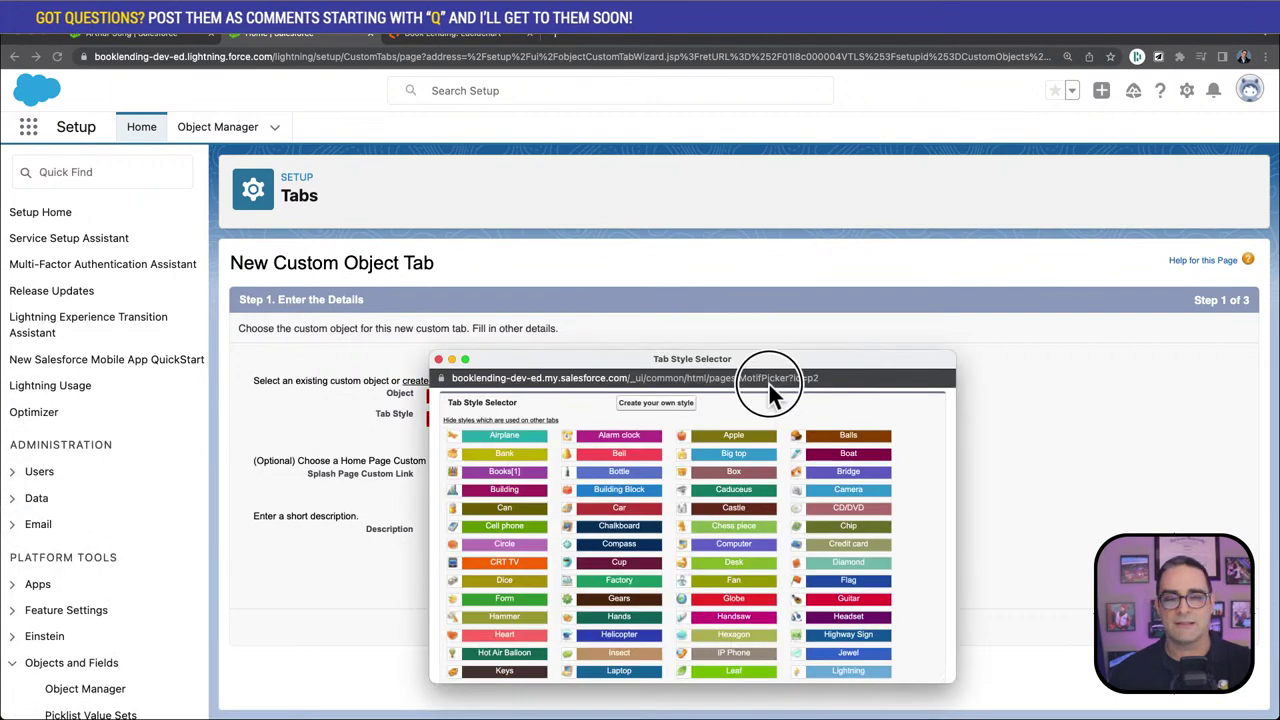
pyautogui.moveTo(768, 379); pyautogui.dragTo(731, 194)
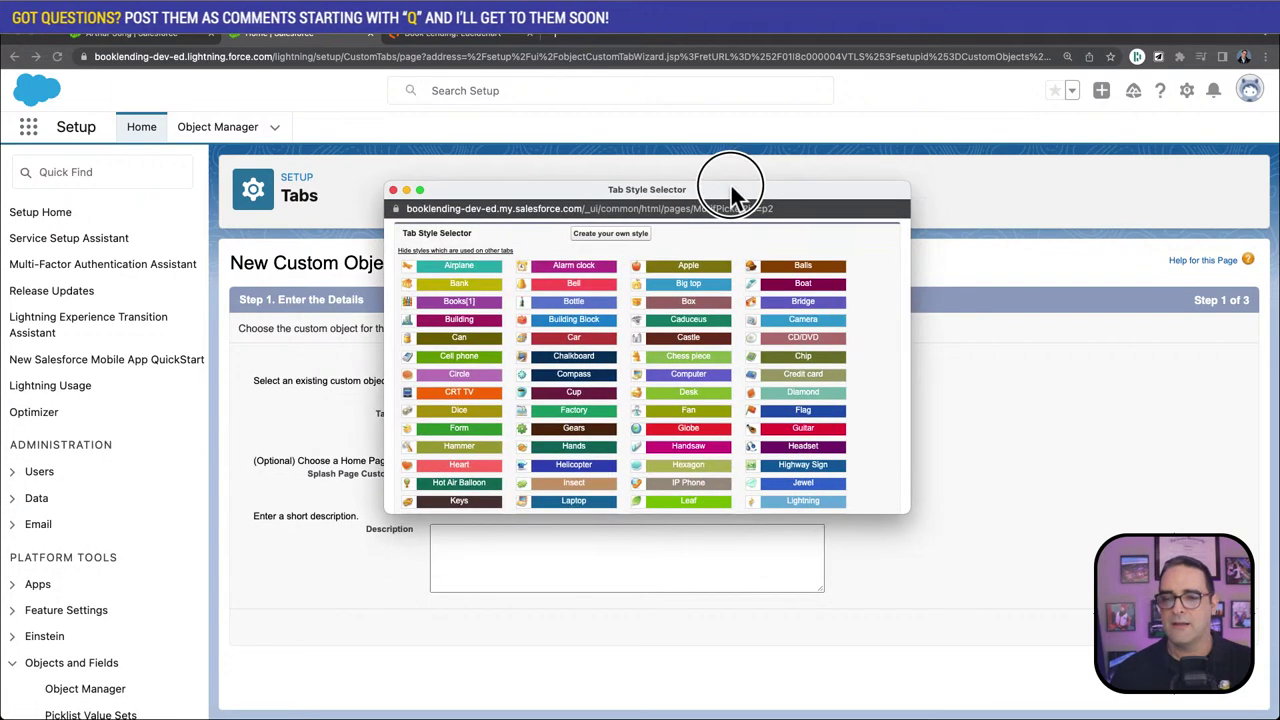
pyautogui.click(805, 302)
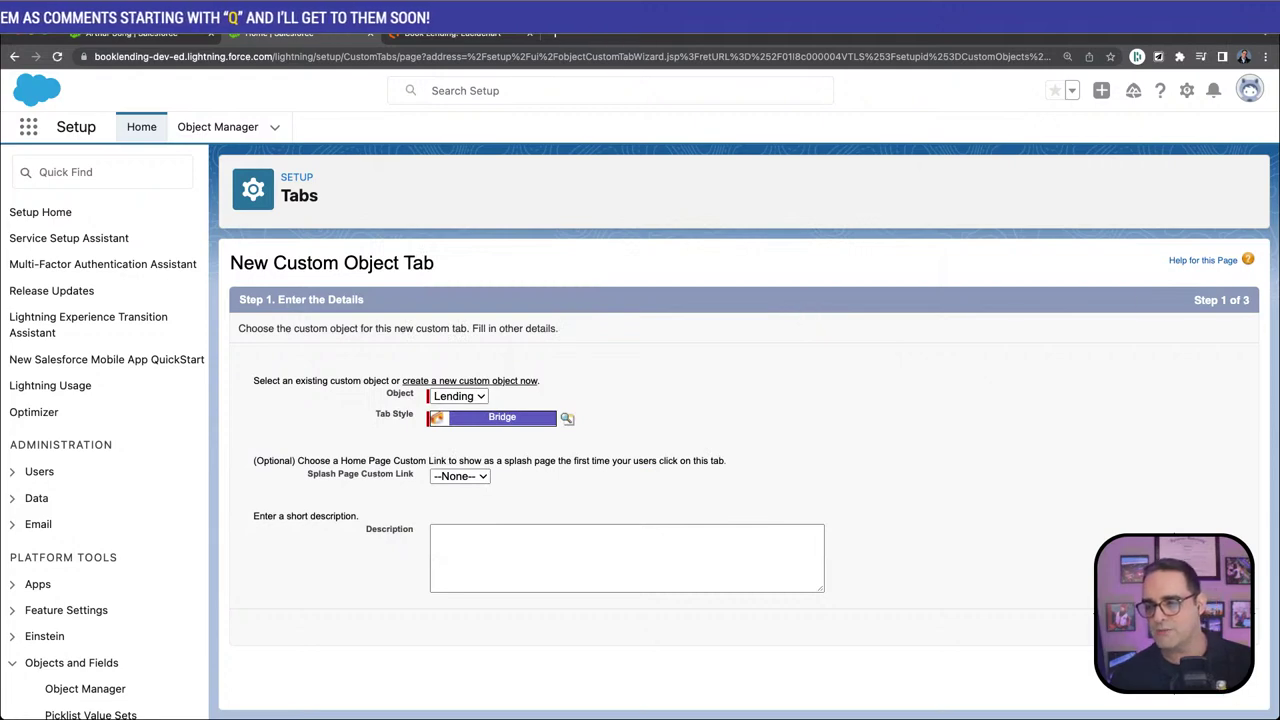
pyautogui.click(1205, 625)
pyautogui.scroll(-10, 1229, 357)
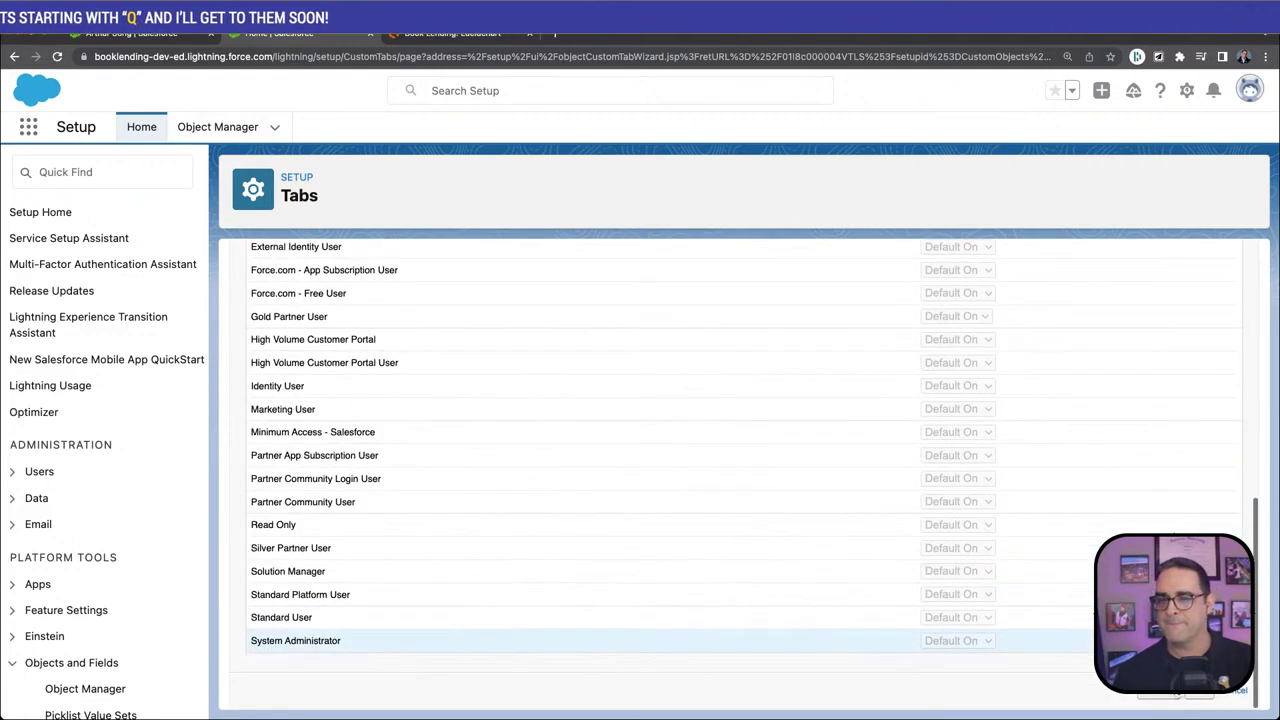
pyautogui.click(1200, 705)
pyautogui.scroll(-5, 1070, 430)
pyautogui.click(1130, 697)
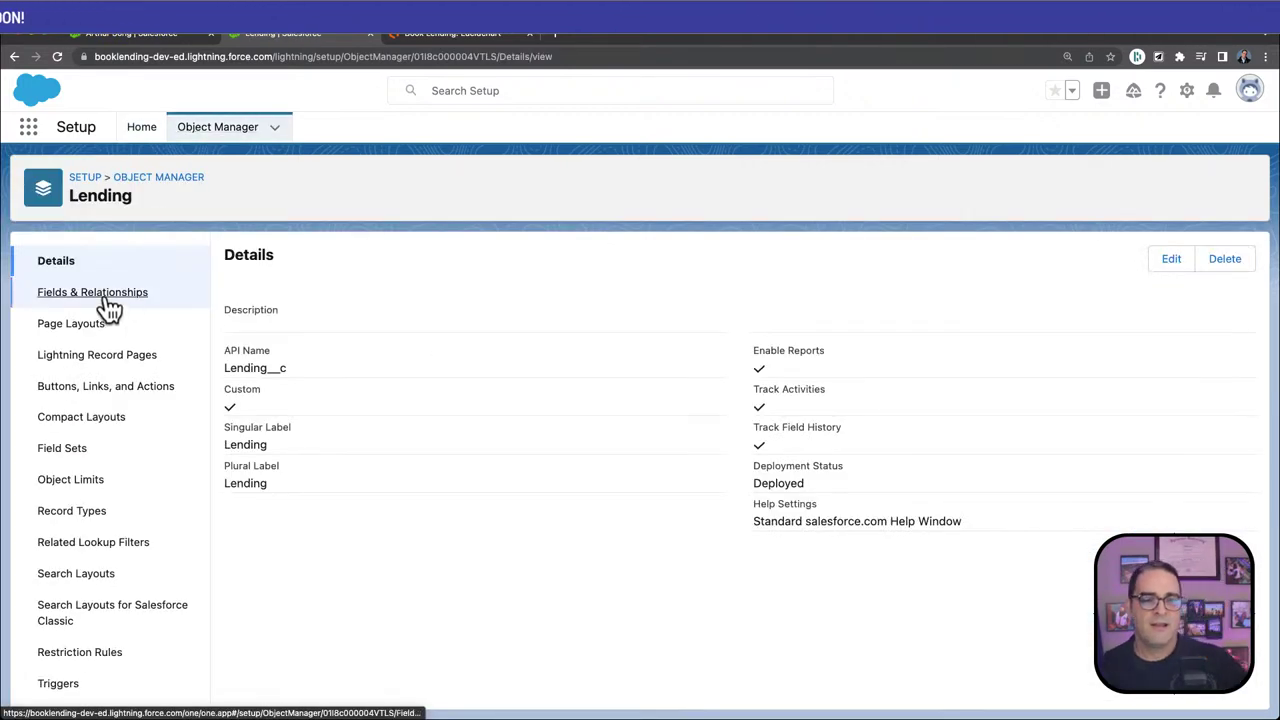
# Start a new Lookup Relationship field on the Lending object, related to Contact
pyautogui.click(108, 300)
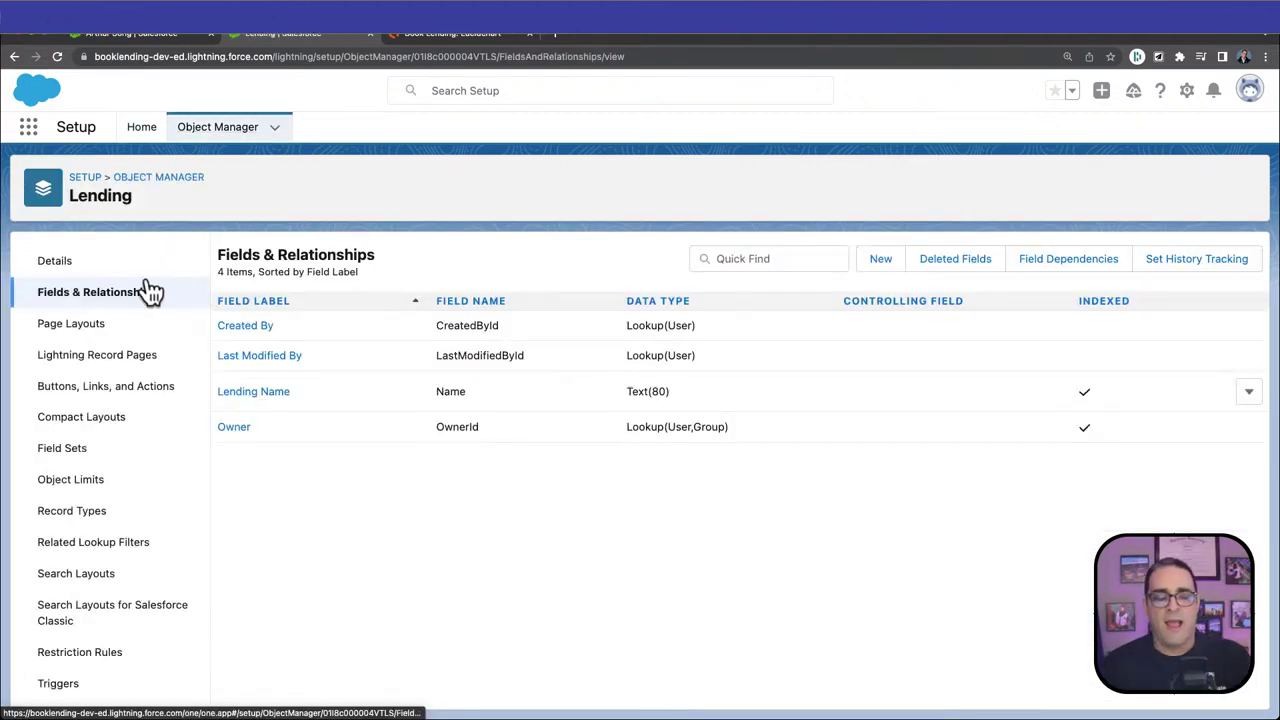
pyautogui.click(881, 253)
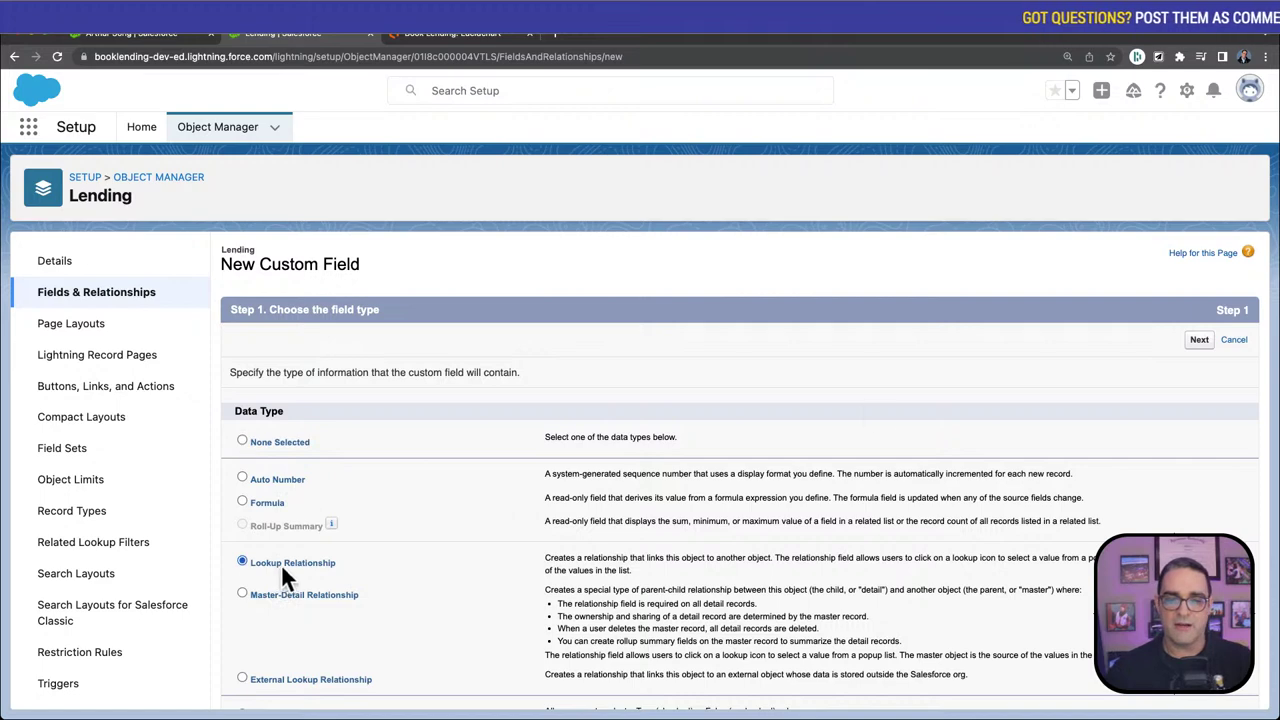
pyautogui.click(1199, 341)
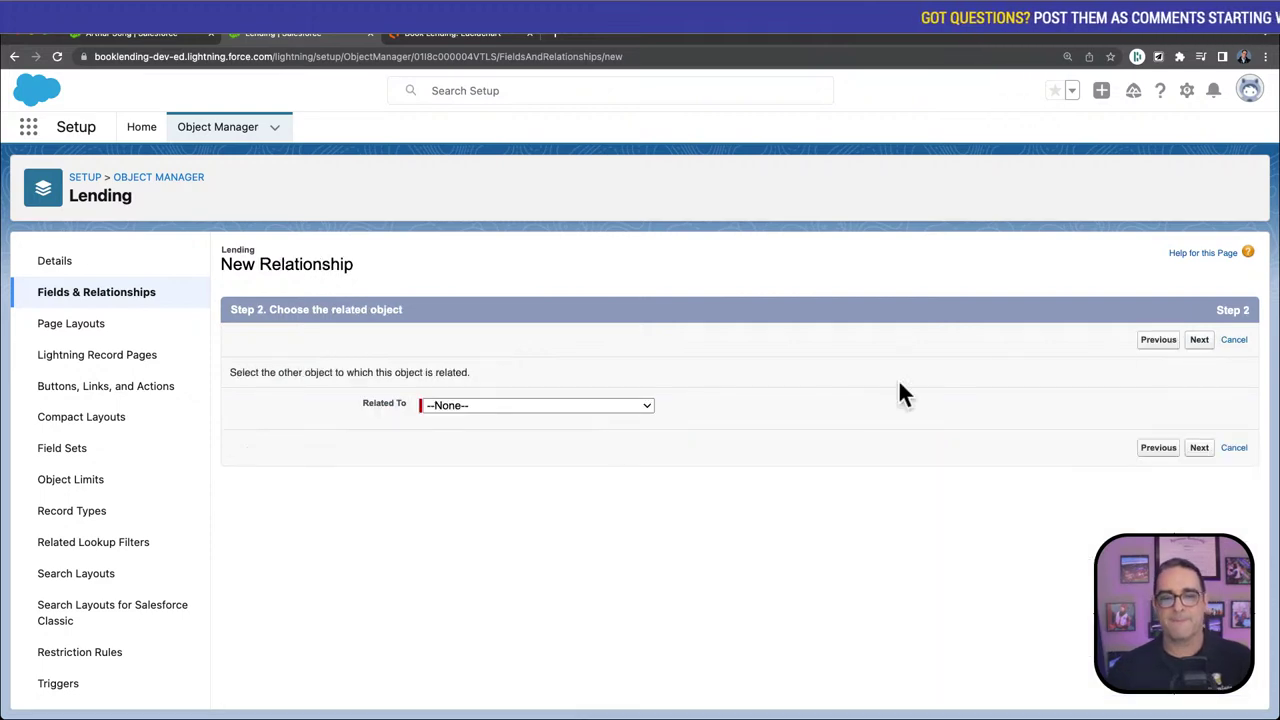
pyautogui.click(577, 404)
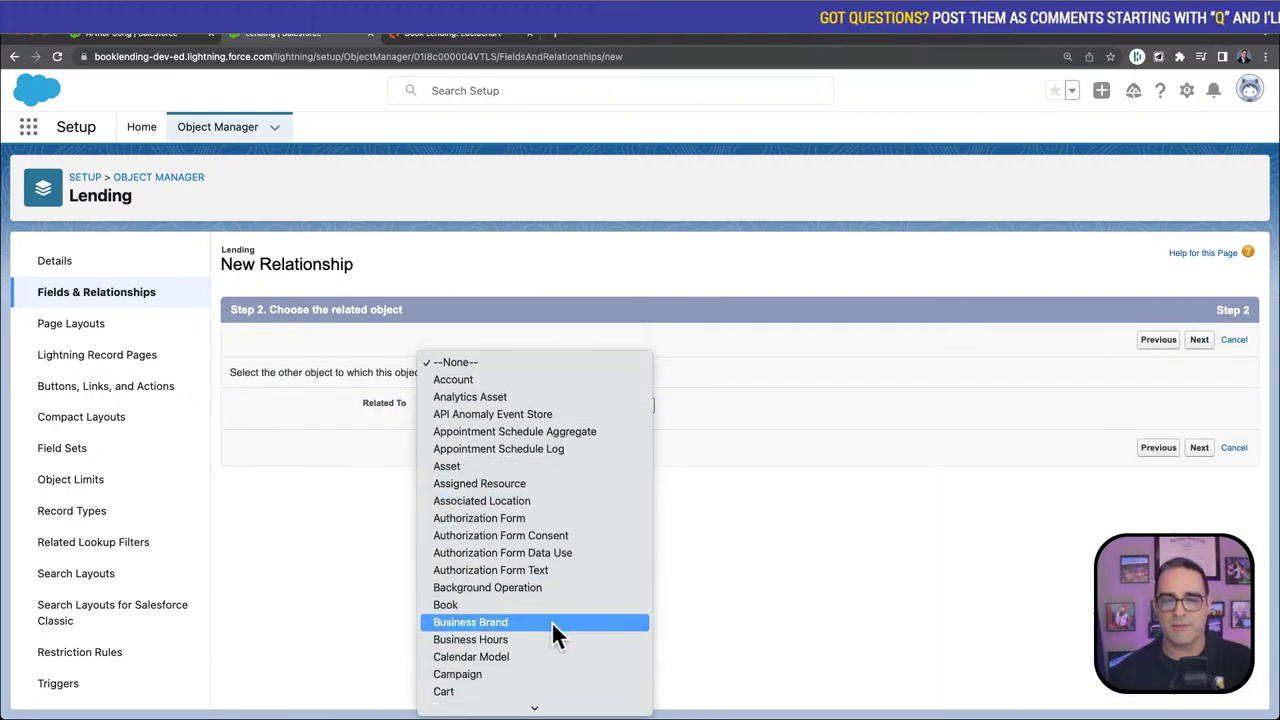
pyautogui.scroll(-5, 552, 618)
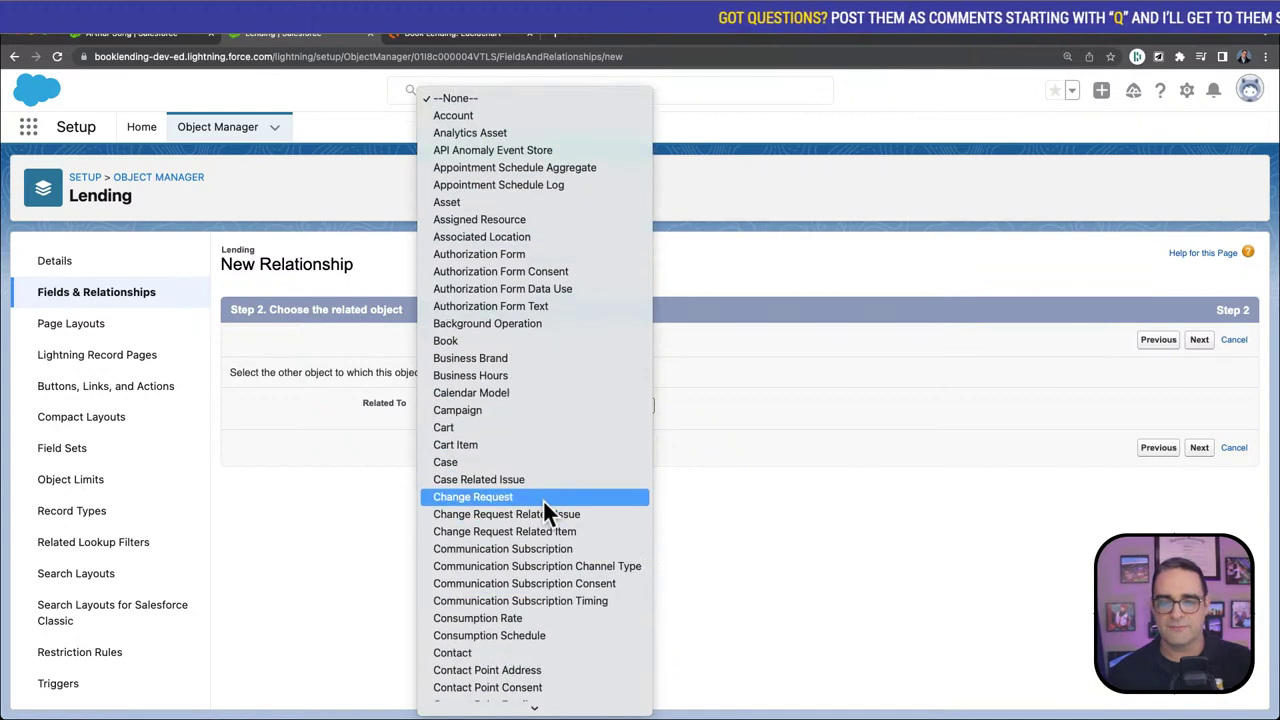
pyautogui.click(530, 594)
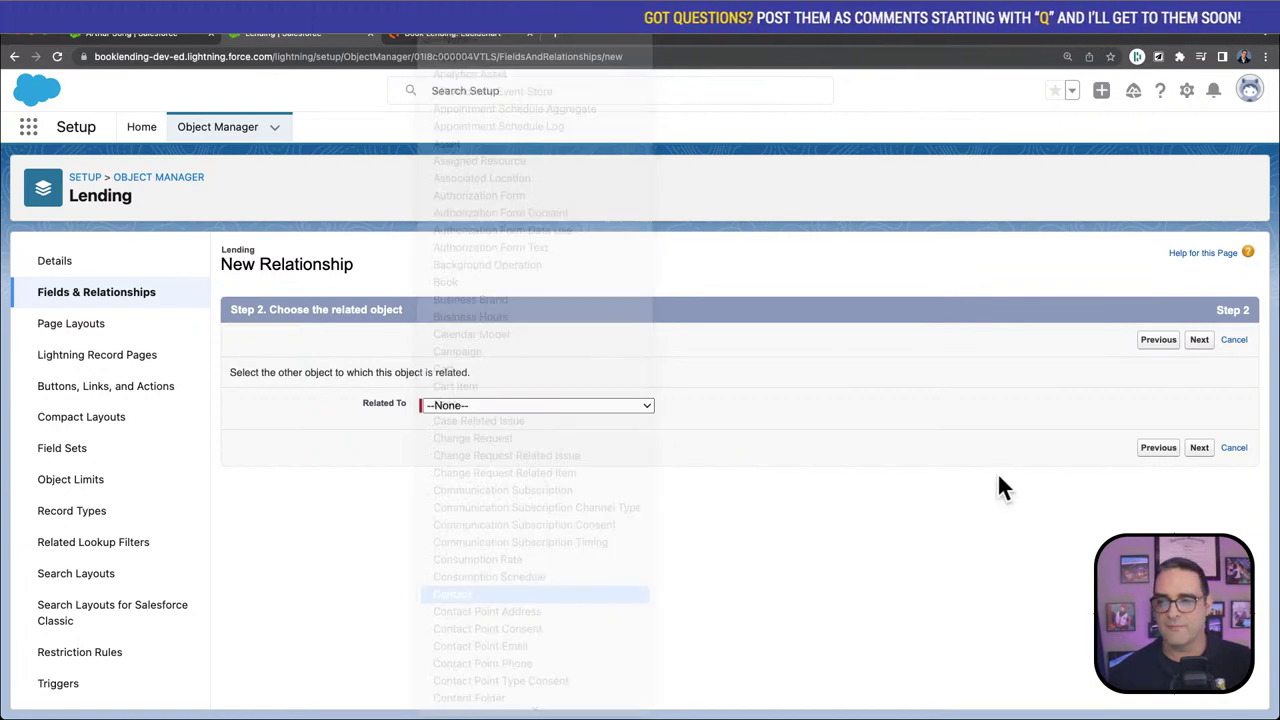
pyautogui.click(1199, 450)
# Name the lookup field Contact, accept the default security, page layouts and related lists, and save it while starting another field
pyautogui.click(468, 414)
pyautogui.scroll(-2, 1090, 493)
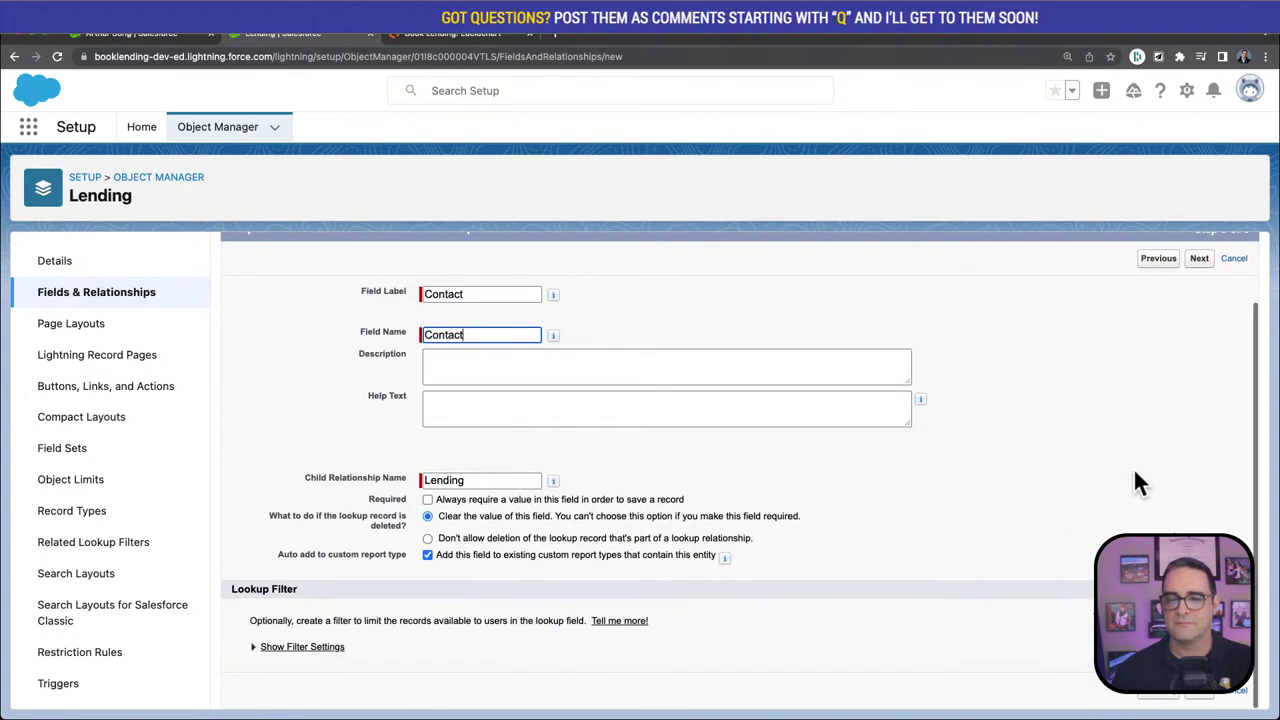
pyautogui.click(1198, 692)
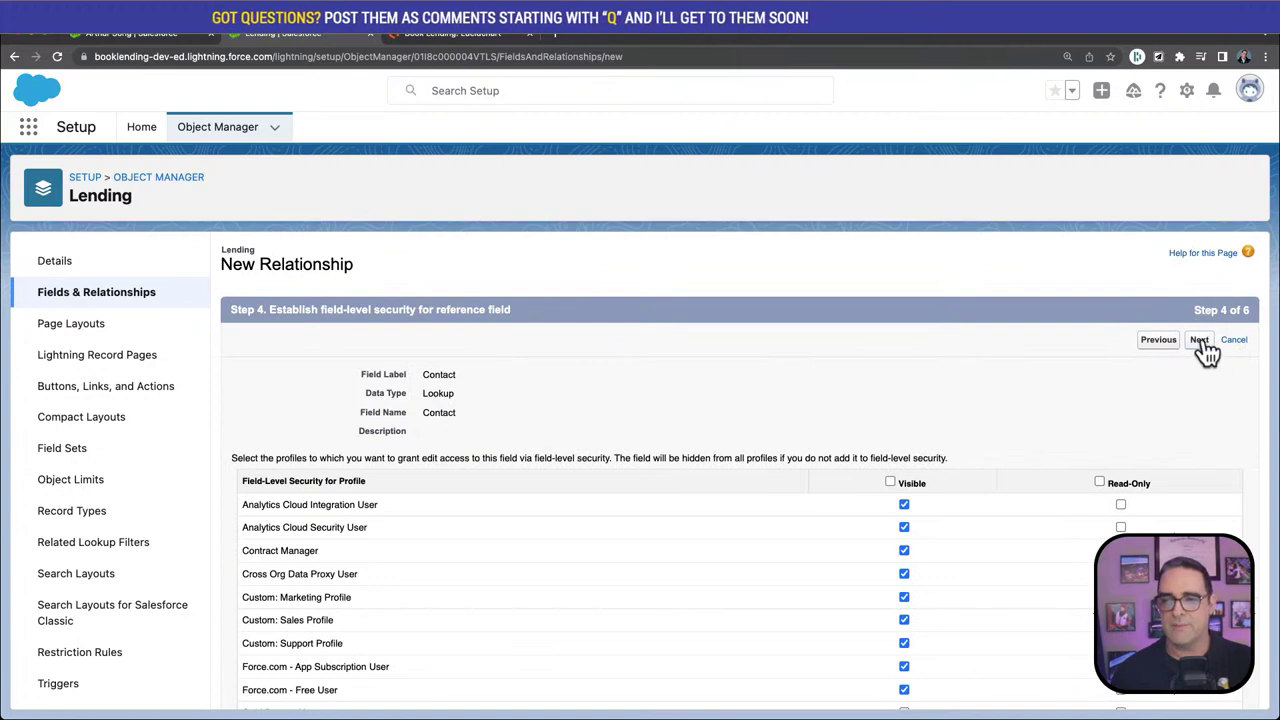
pyautogui.click(1205, 348)
pyautogui.click(1204, 349)
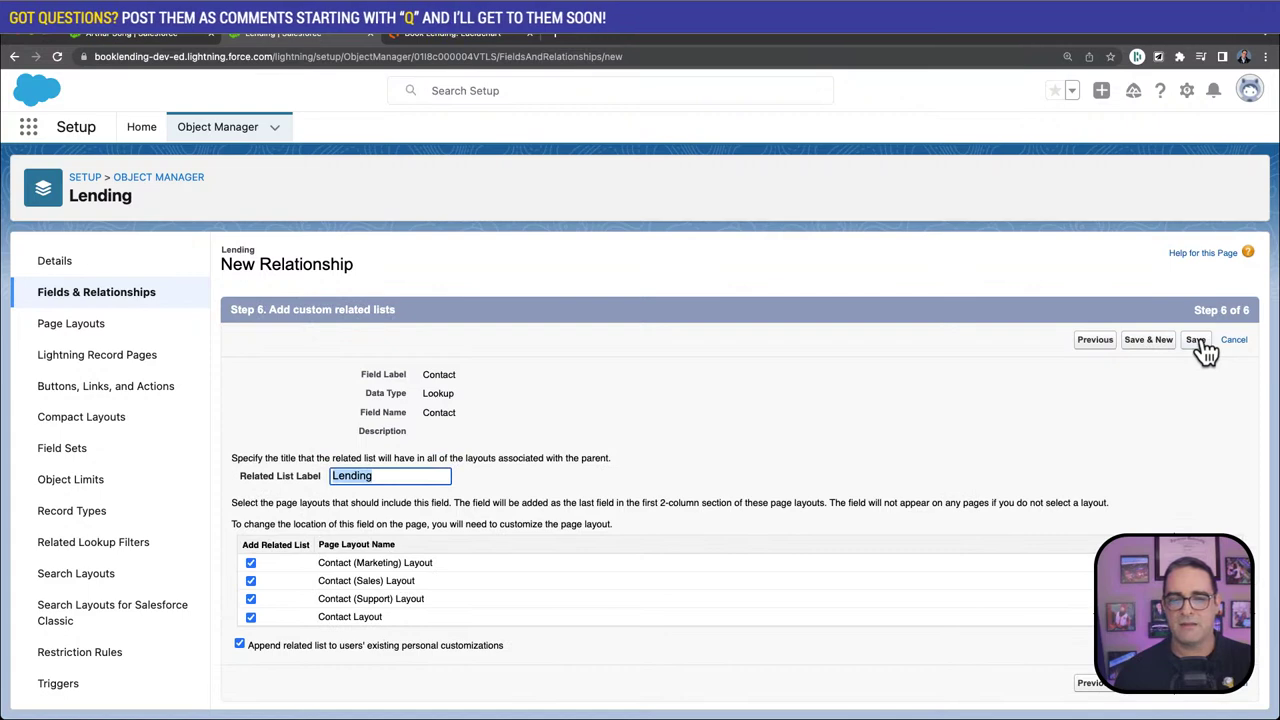
pyautogui.click(1157, 346)
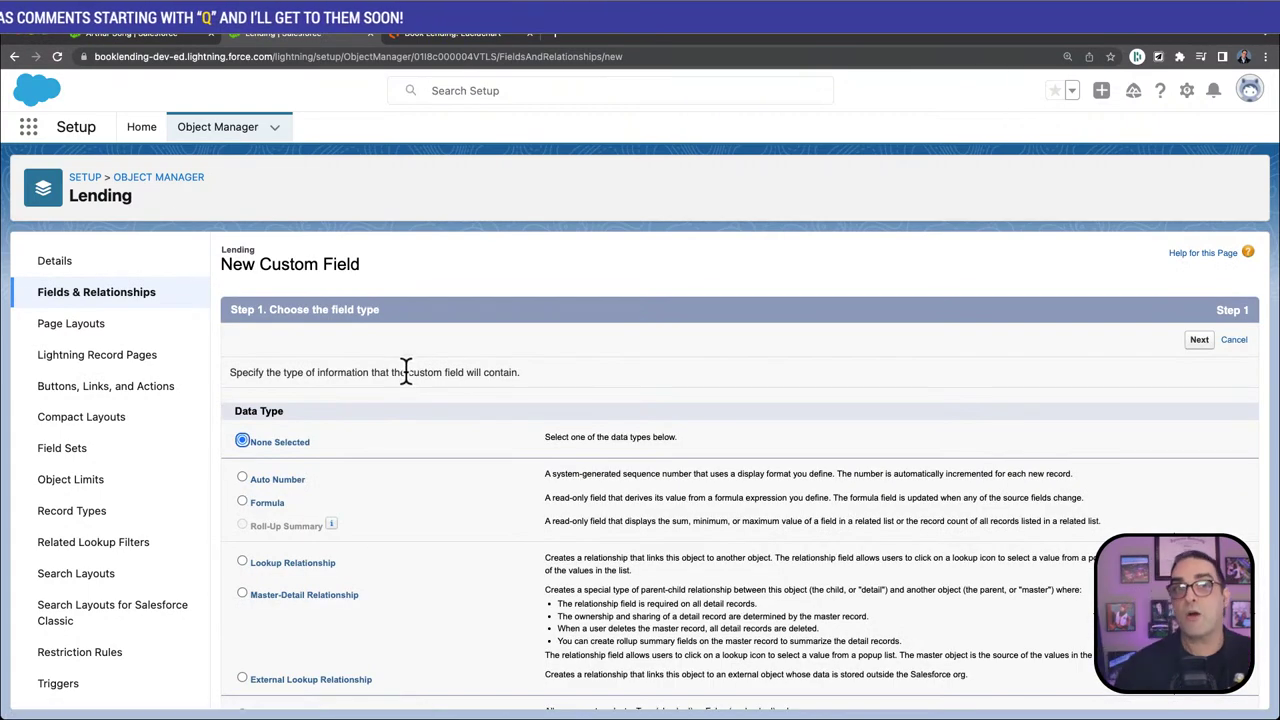
# Check the Books connection in the Lucidchart diagram, return to Salesforce and set up a Lookup Relationship field related to Book
pyautogui.scroll(-3, 398, 457)
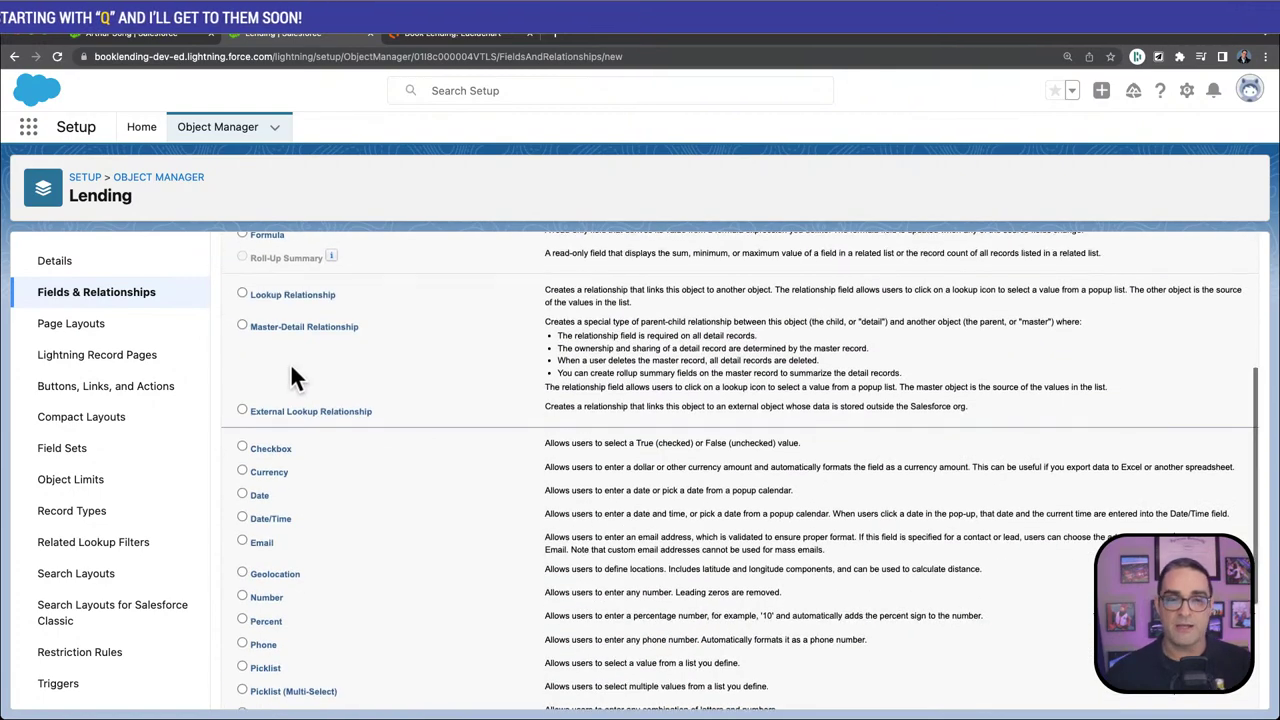
pyautogui.click(408, 36)
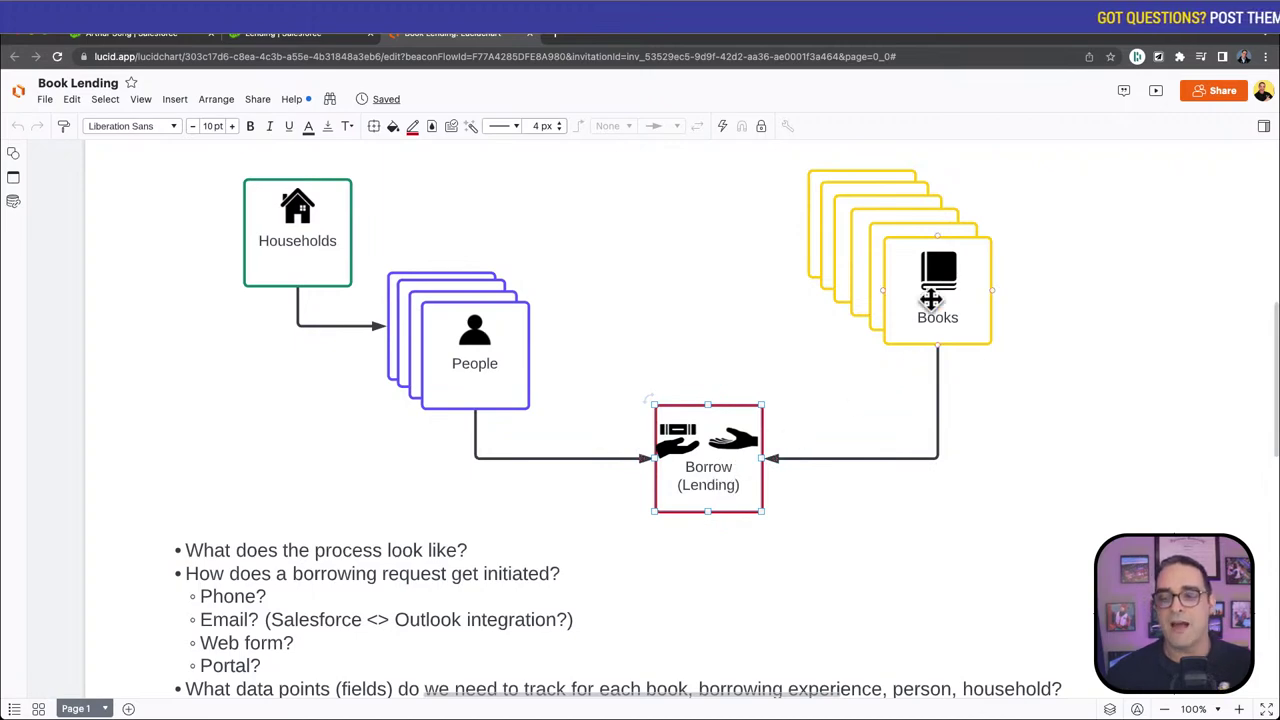
pyautogui.click(282, 36)
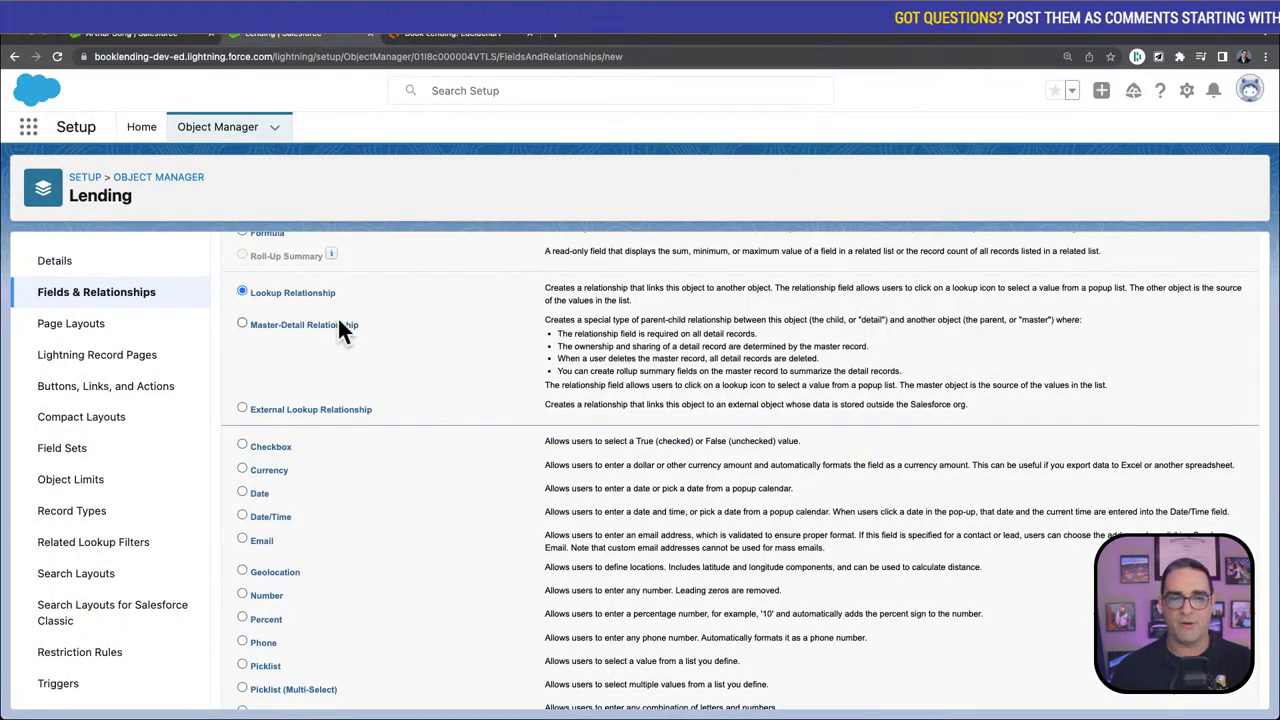
pyautogui.scroll(5, 1125, 304)
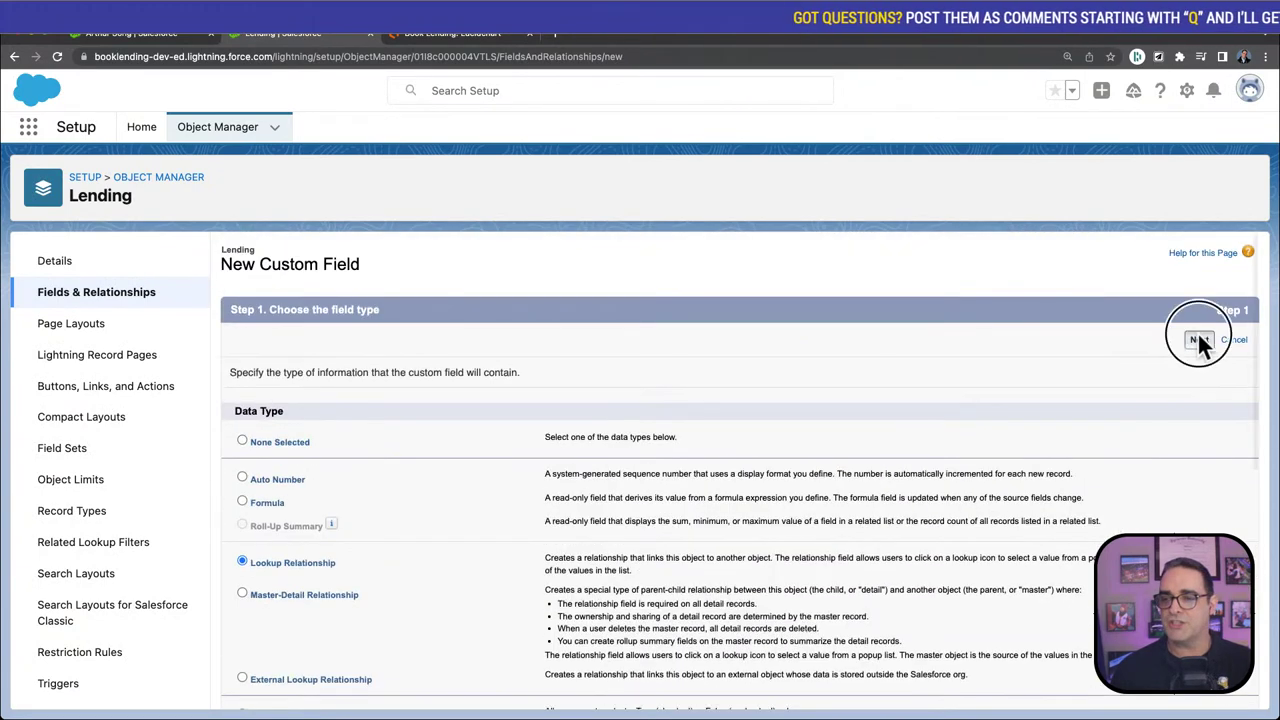
pyautogui.click(1197, 340)
pyautogui.click(600, 403)
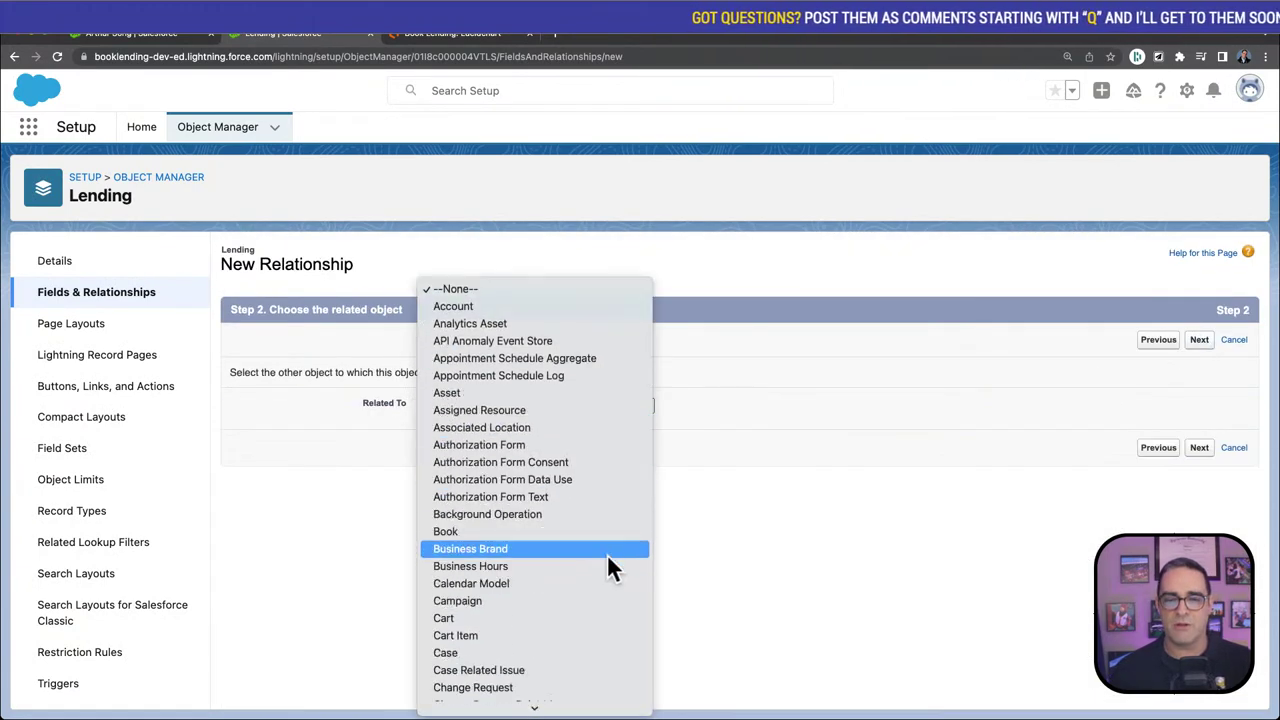
pyautogui.press('Return')
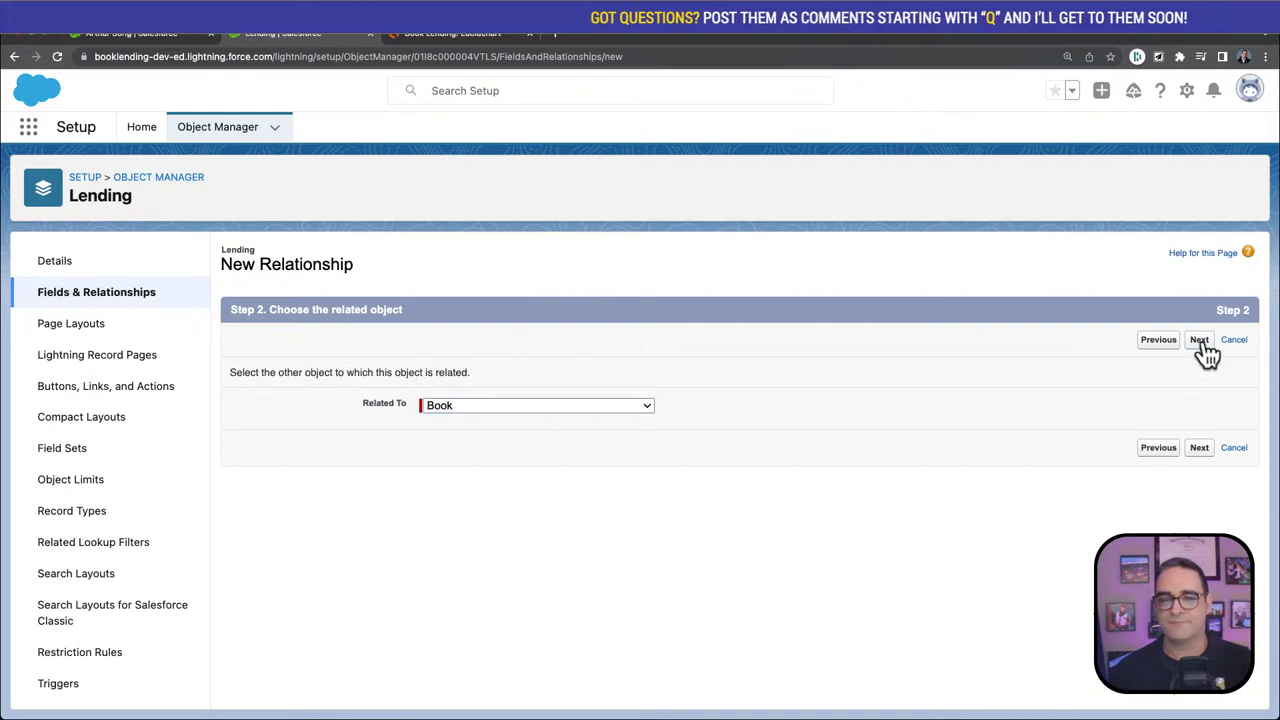
pyautogui.click(1199, 340)
# Name the lookup field Book, accept the default security, page layout and related list, and save it while starting another field
pyautogui.click(540, 415)
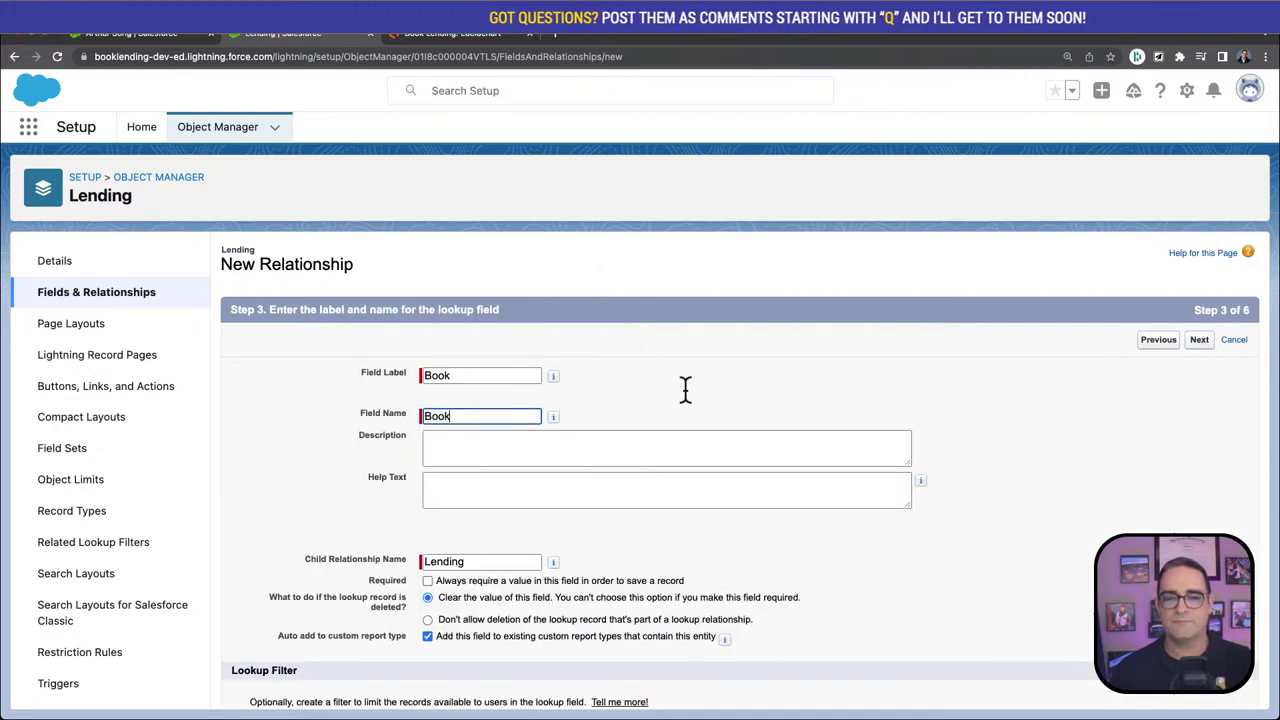
pyautogui.click(1199, 340)
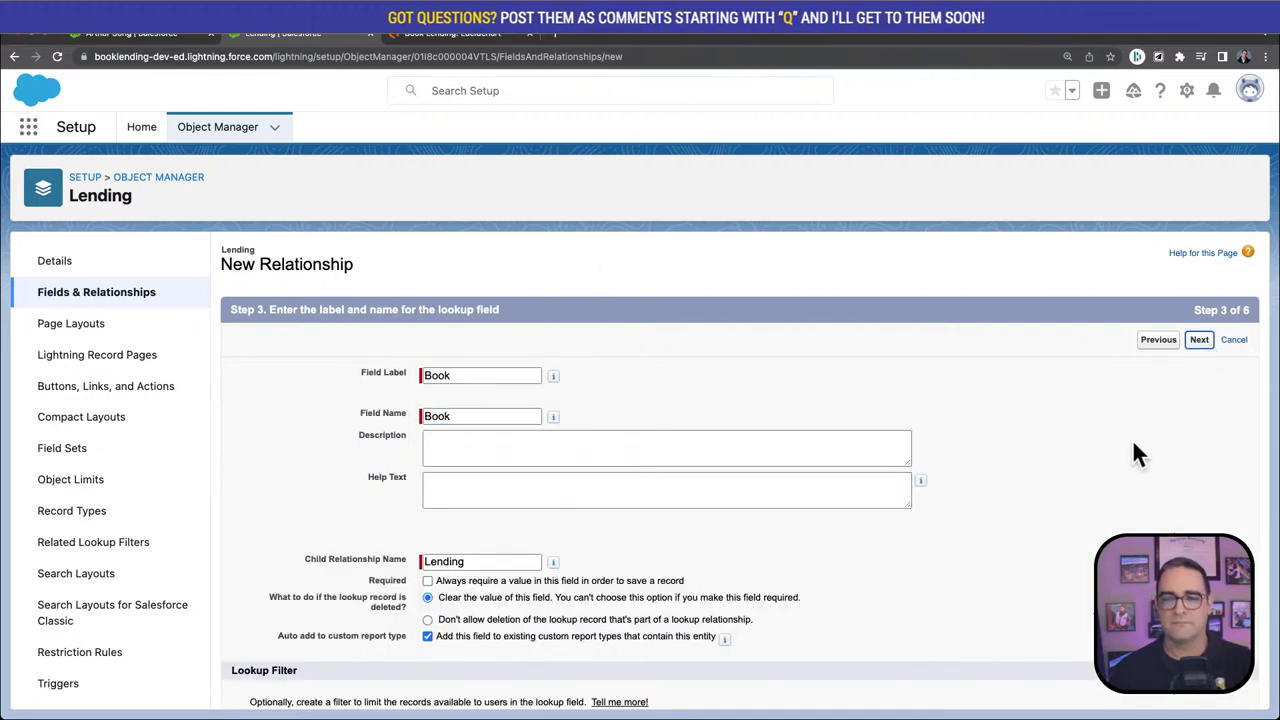
pyautogui.click(1204, 340)
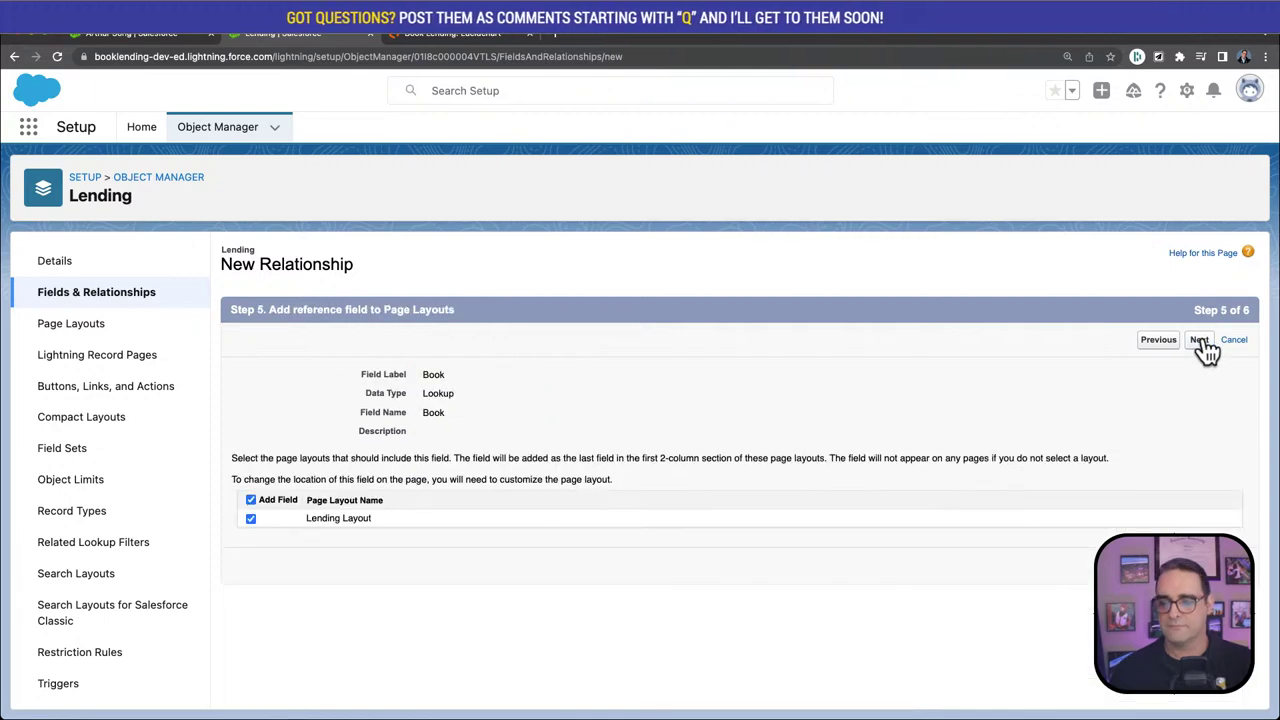
pyautogui.click(1203, 343)
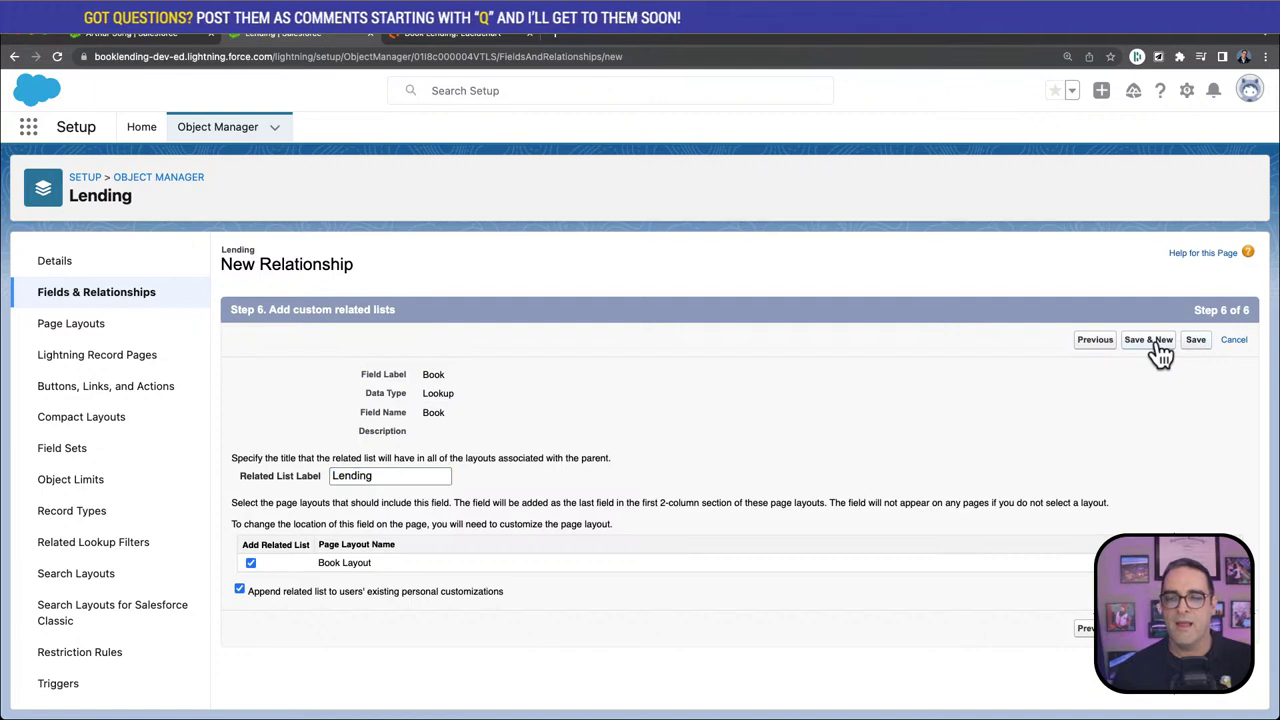
pyautogui.click(1157, 343)
# Check the Borrow (Lending) shape in the Lucidchart diagram, return to Salesforce and choose Picklist as the new Lending field's data type
pyautogui.click(439, 32)
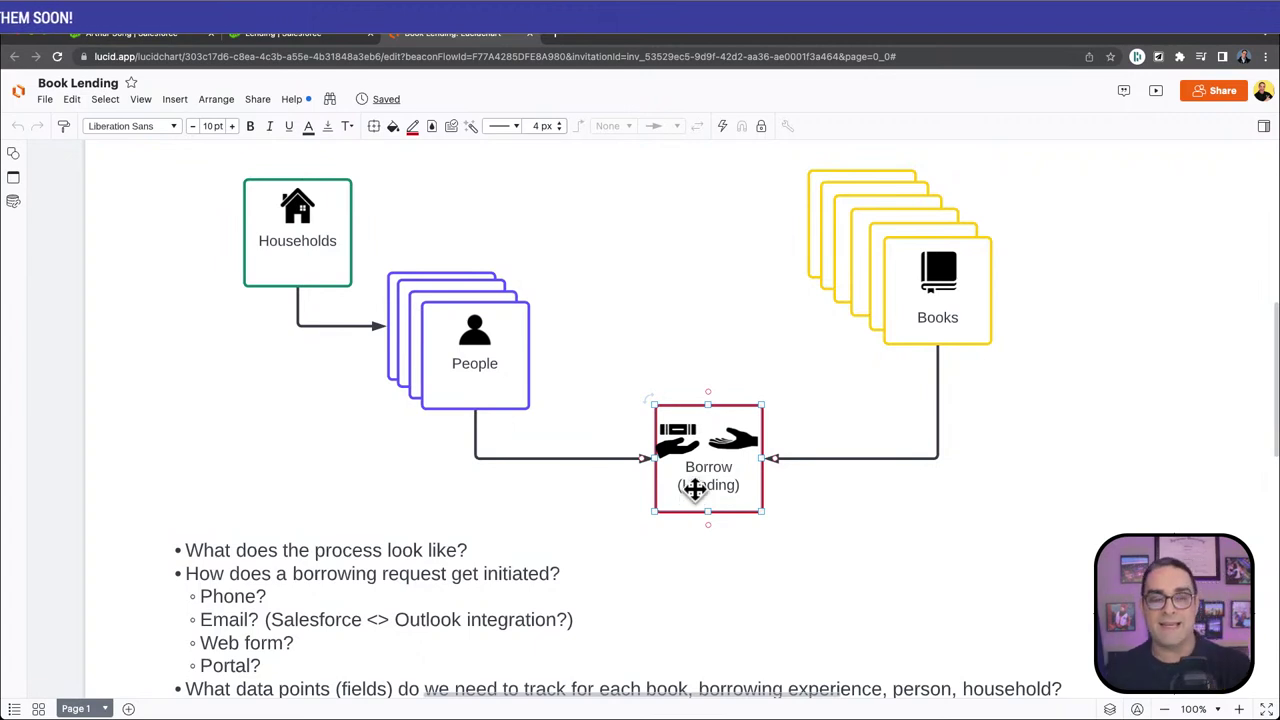
pyautogui.click(288, 36)
pyautogui.scroll(-5, 333, 550)
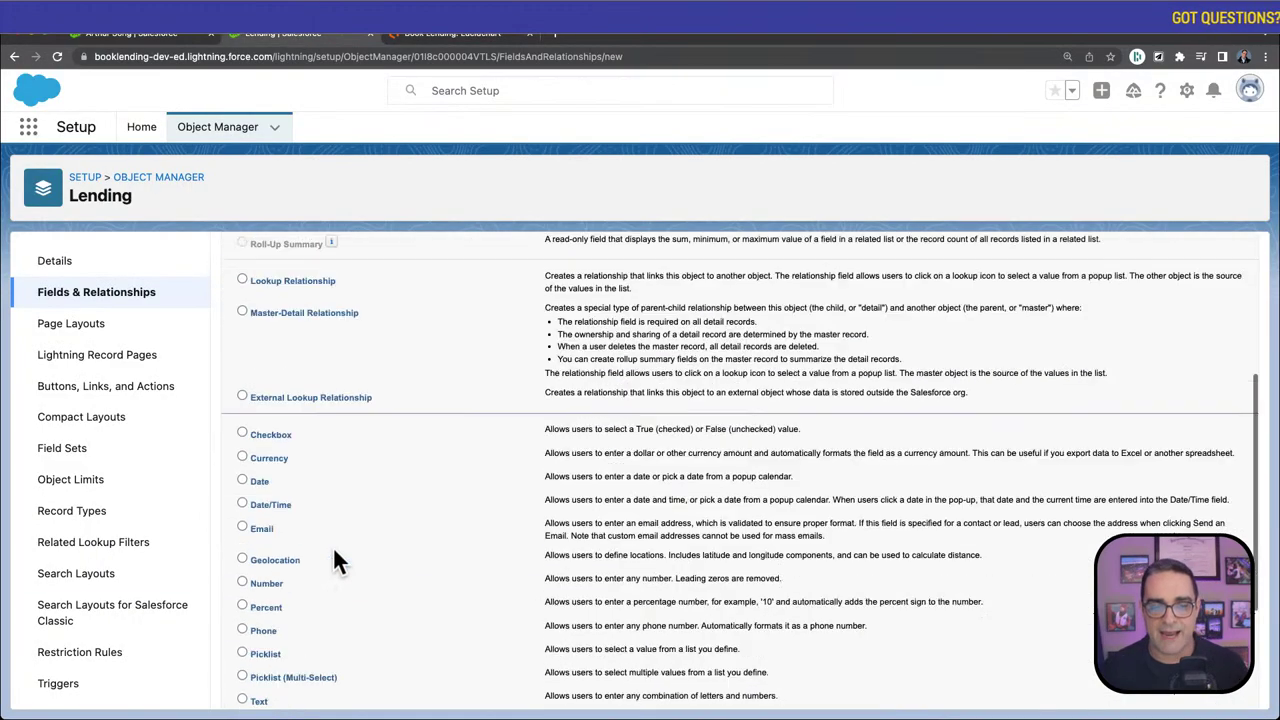
pyautogui.scroll(-1, 297, 605)
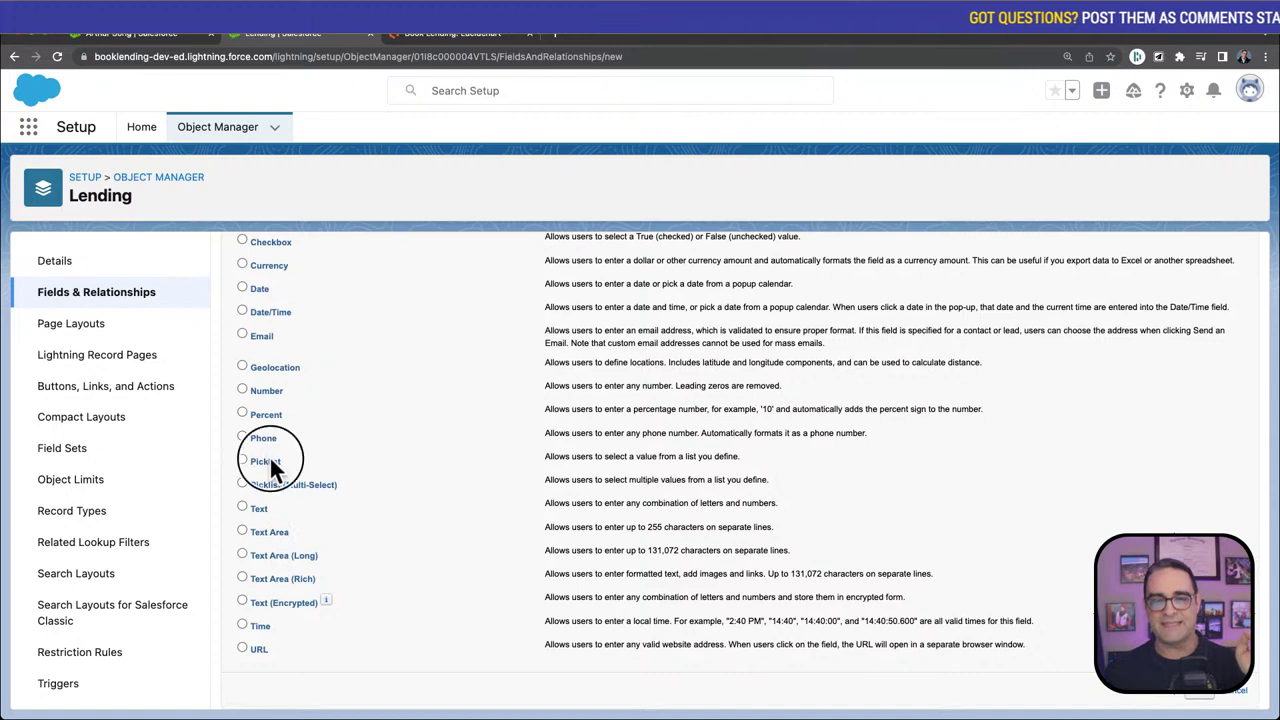
pyautogui.click(1197, 698)
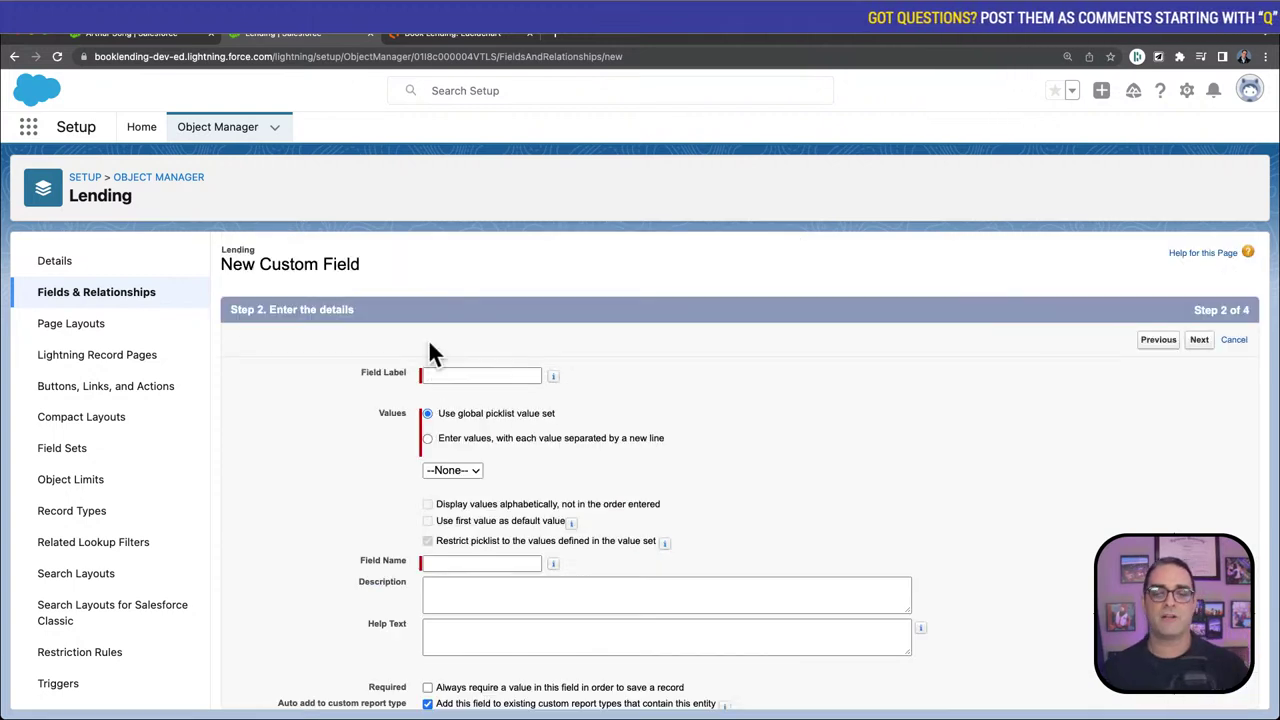
# Label the picklist field Status and enter its own values Requested, Borrowed, Returned and Rejected, one per line
pyautogui.write('Status')
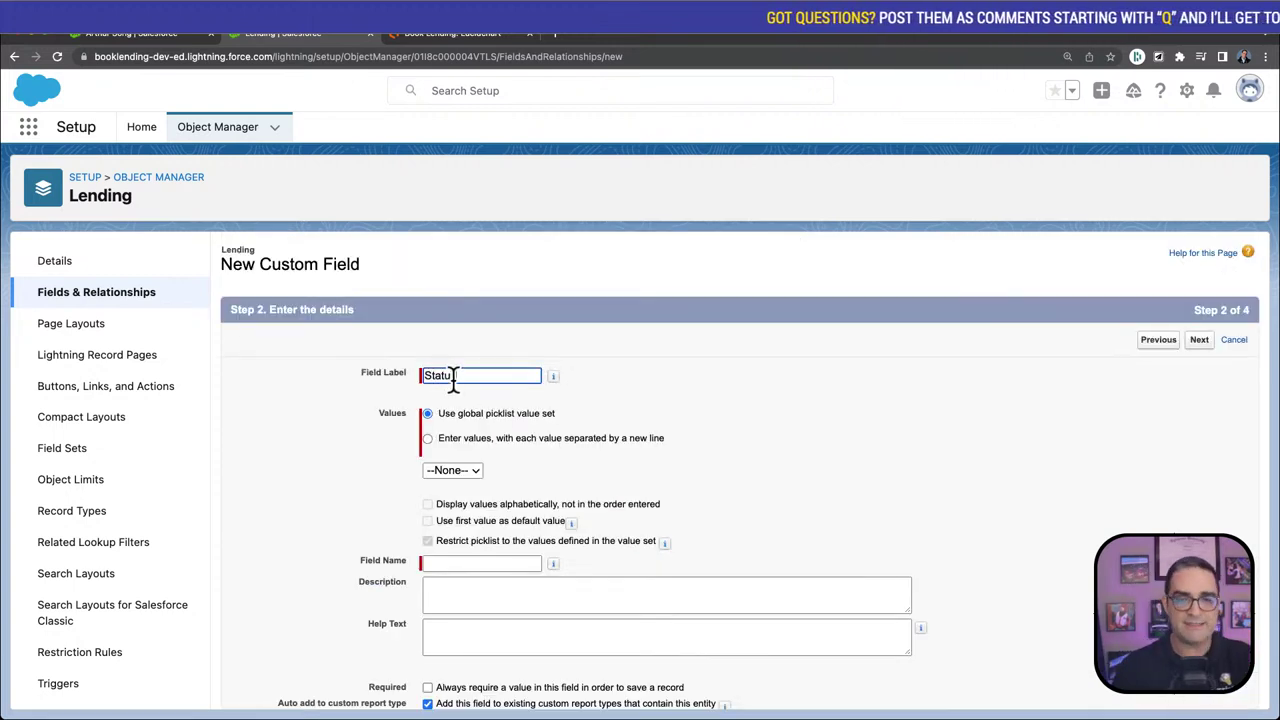
pyautogui.click(503, 437)
pyautogui.click(466, 494)
pyautogui.write('Request')
pyautogui.press('Return')
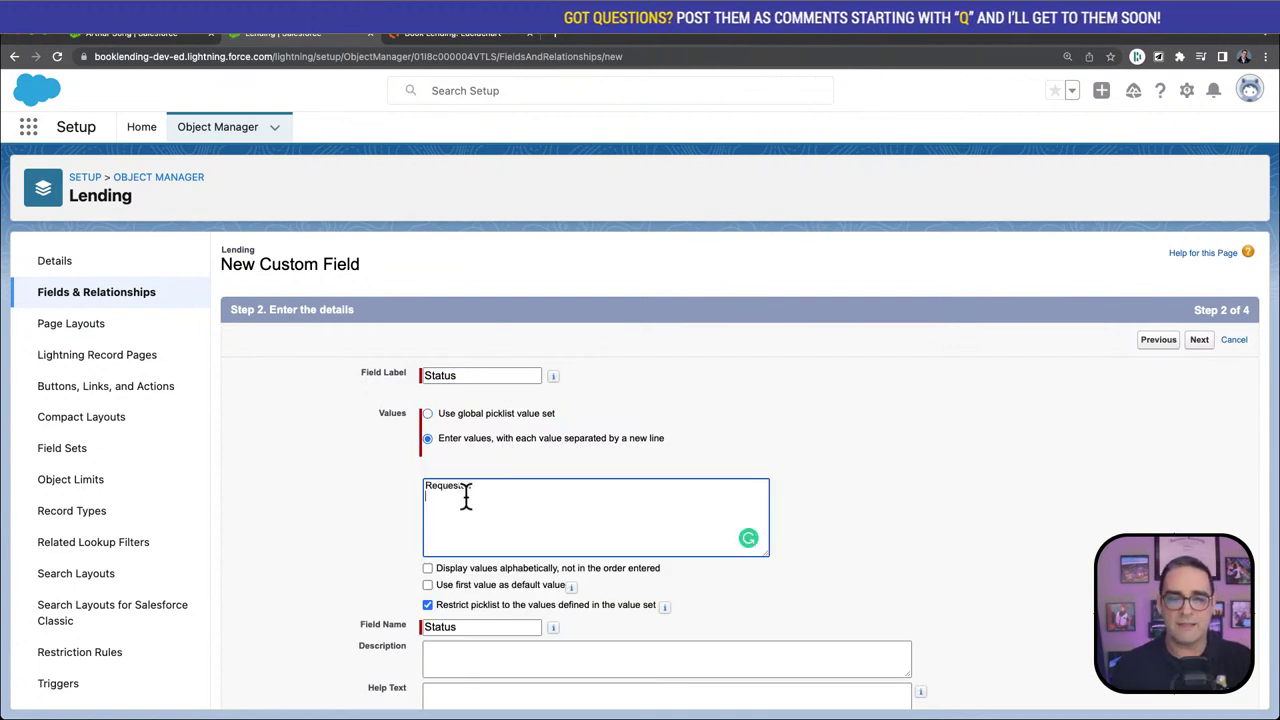
pyautogui.write('R')
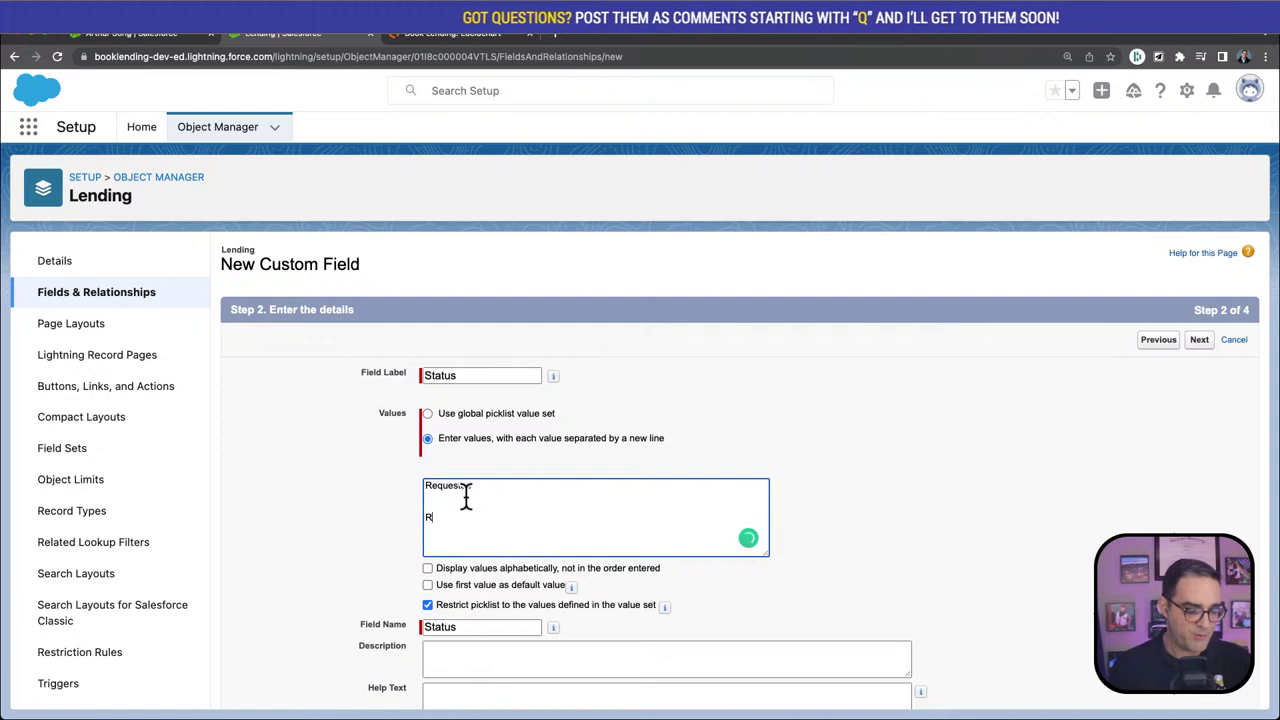
pyautogui.write('ejected')
pyautogui.press('Up')
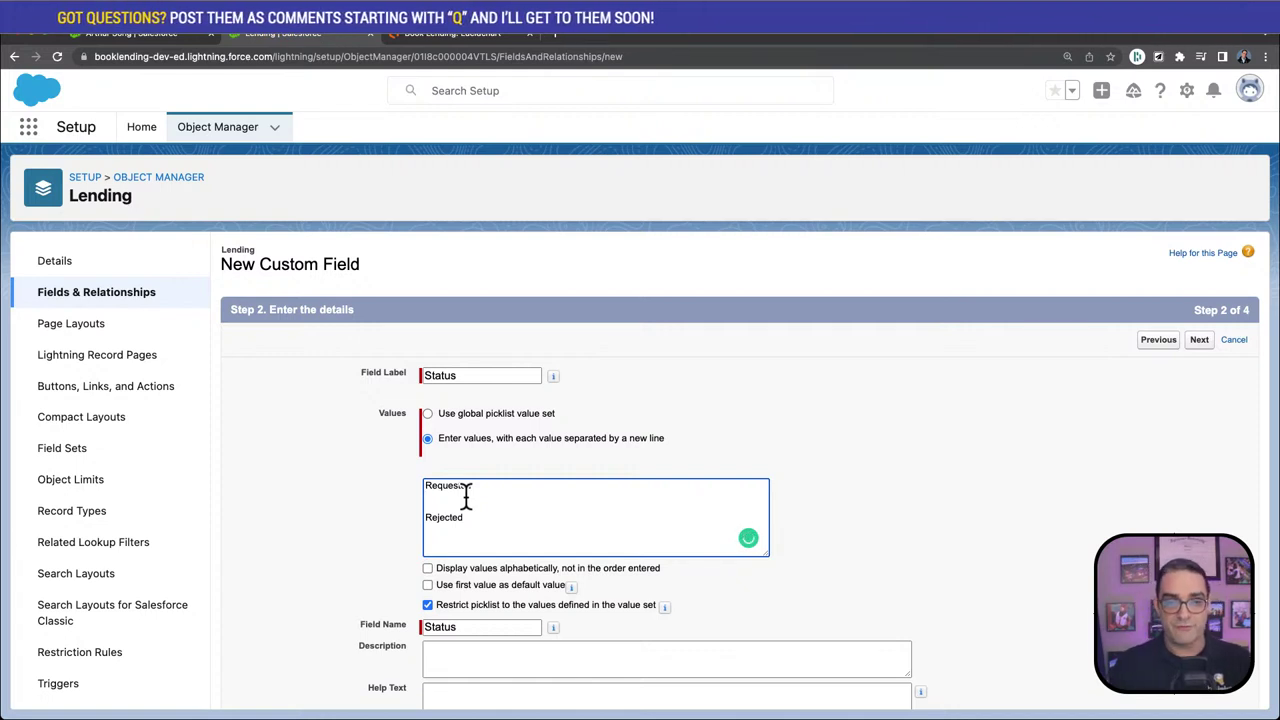
pyautogui.write('L')
pyautogui.press('BackSpace')
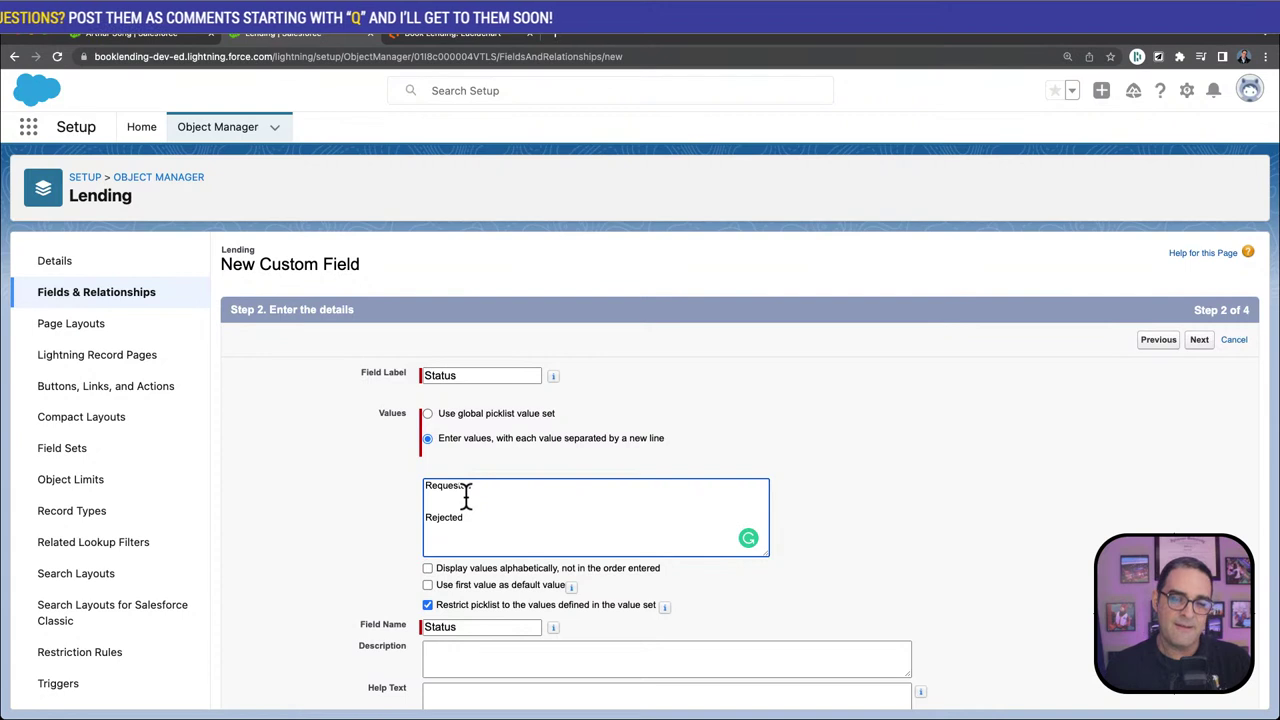
pyautogui.write('Borrowed')
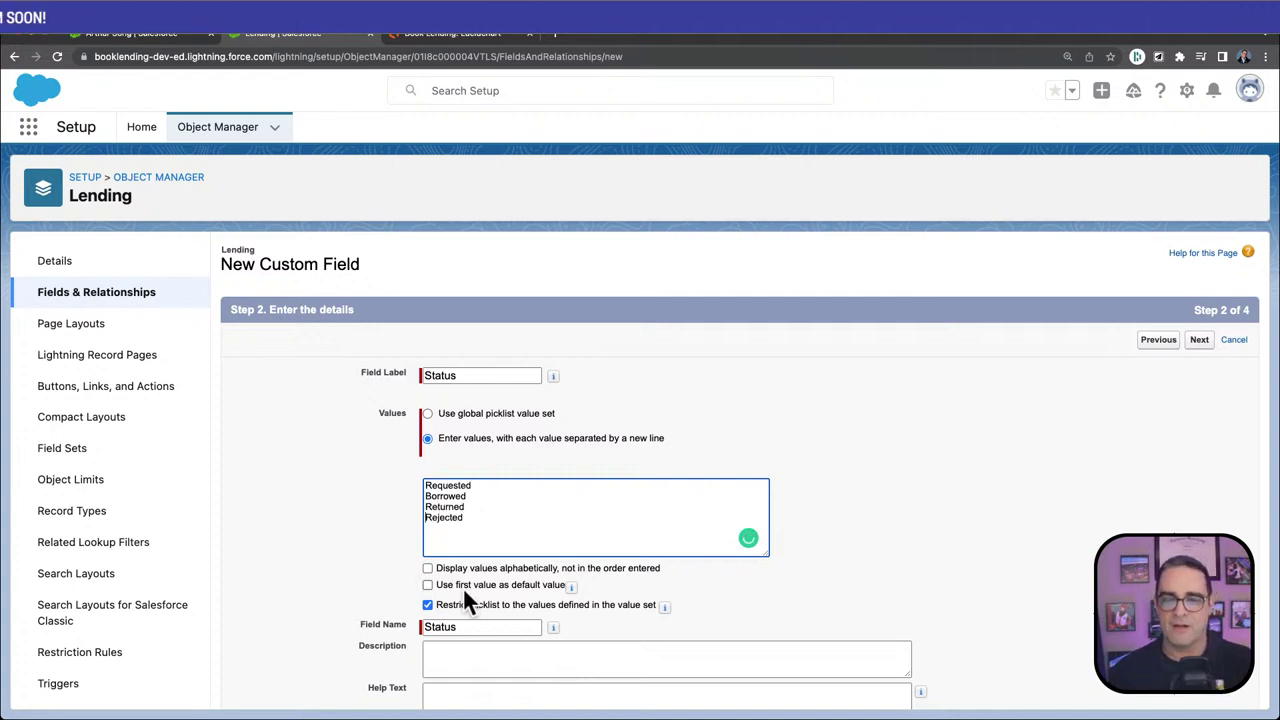
# Accept the default settings, field-level security and Lending Layout for the Status field and save it
pyautogui.scroll(-3, 463, 587)
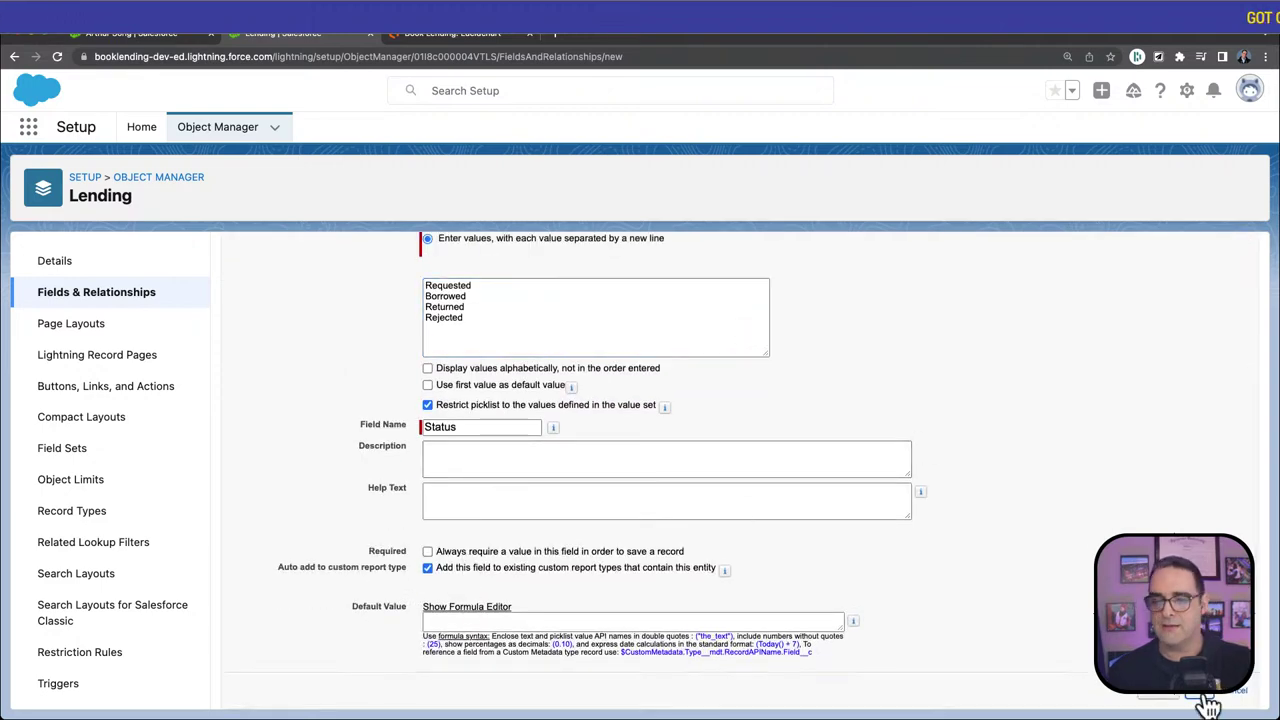
pyautogui.click(1205, 696)
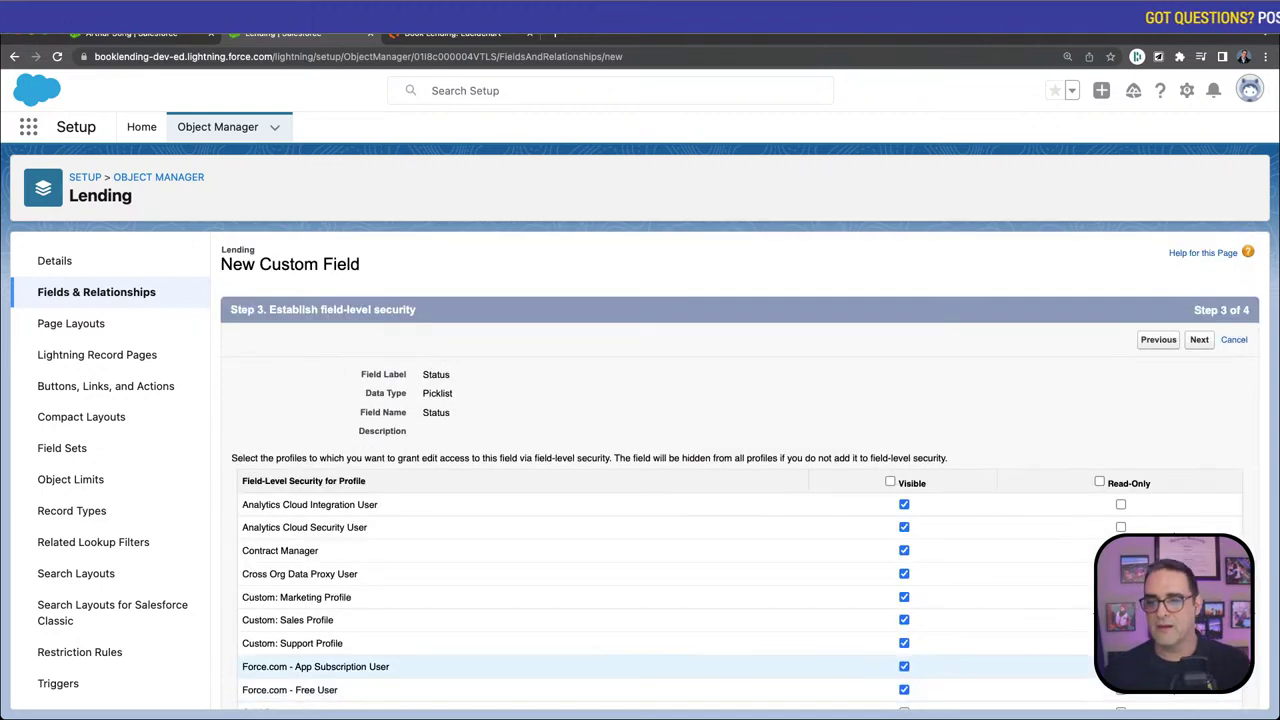
pyautogui.scroll(-3, 1050, 490)
pyautogui.scroll(5, 1100, 430)
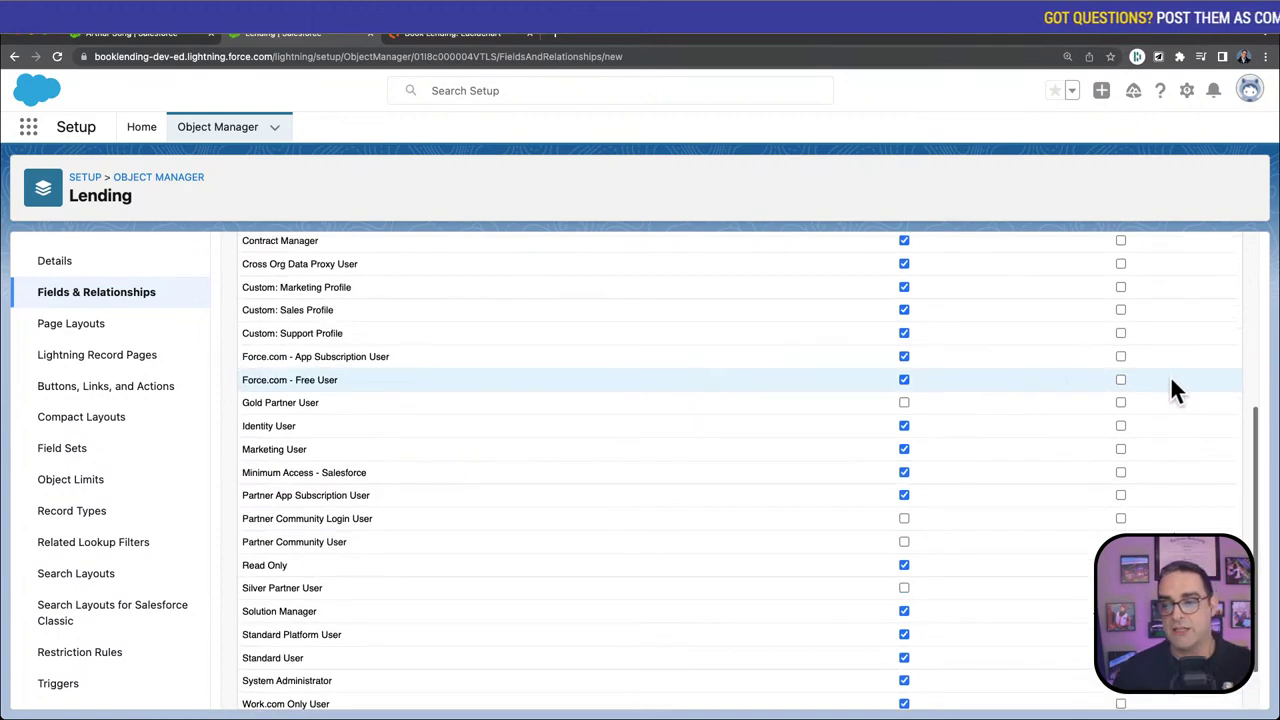
pyautogui.click(1200, 336)
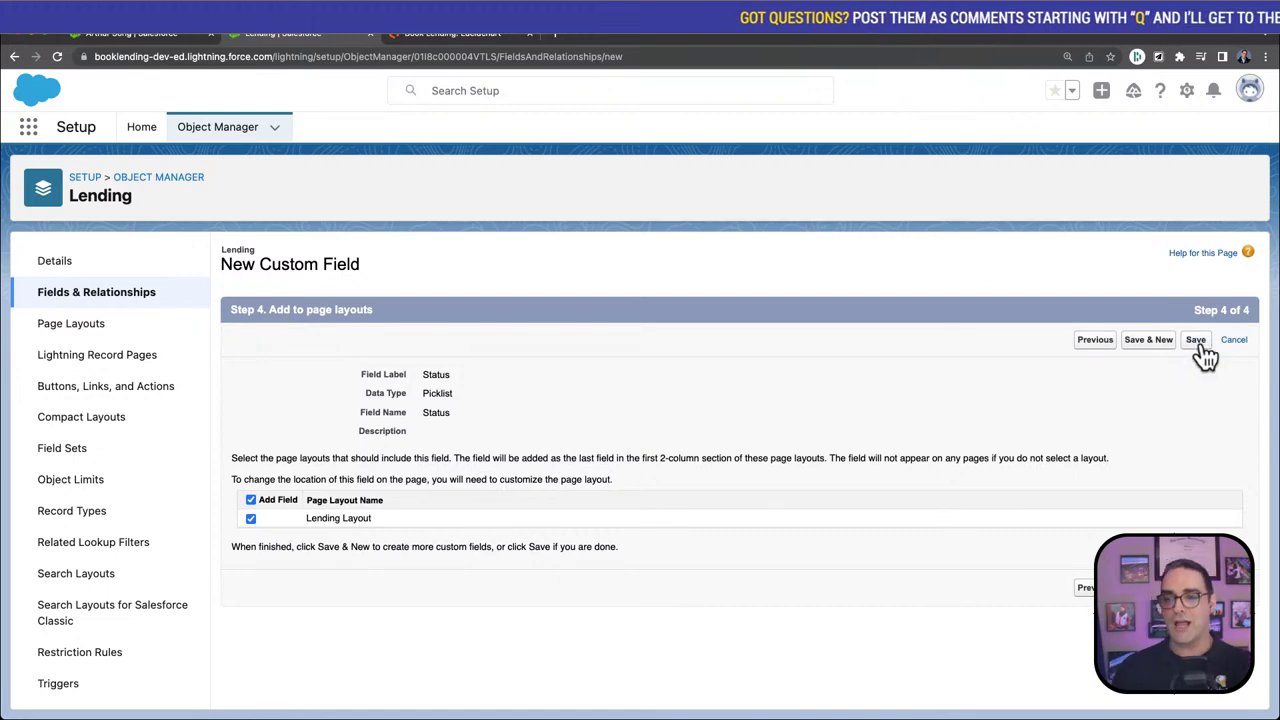
pyautogui.click(1196, 342)
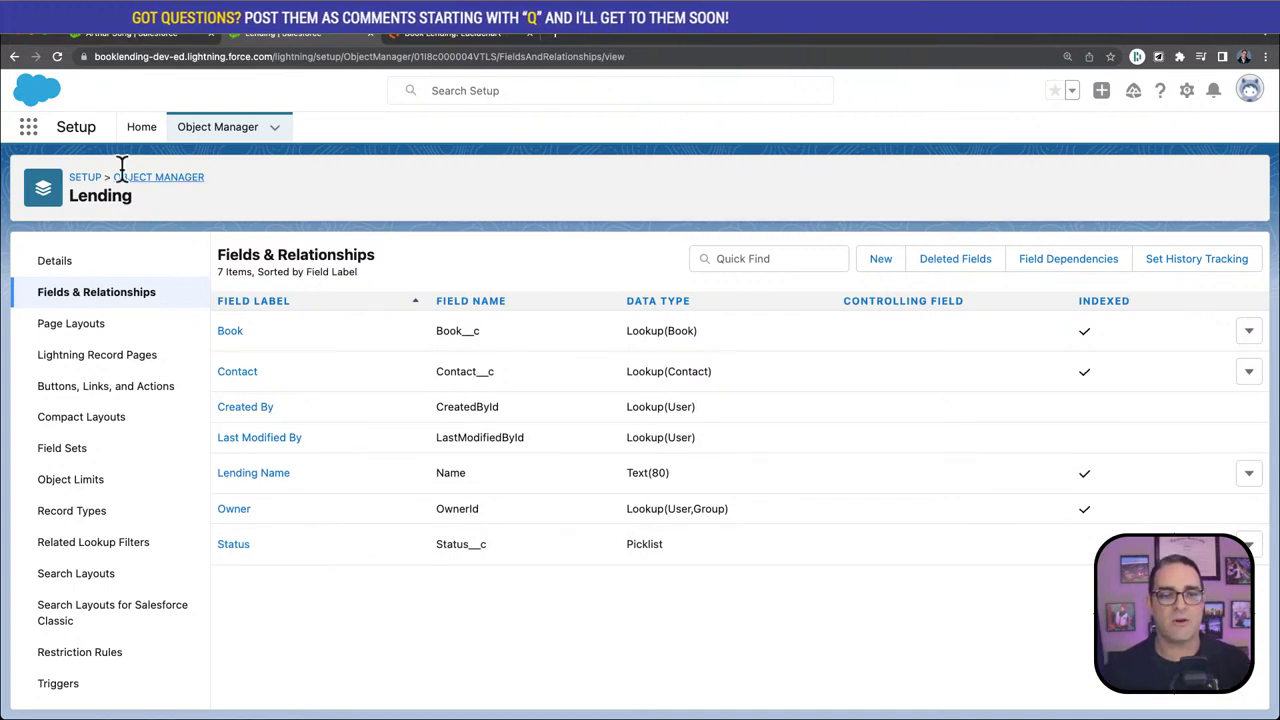
# Look at the Sales app's navigation, return to Setup, find the App Manager and start a new Lightning app
pyautogui.click(142, 127)
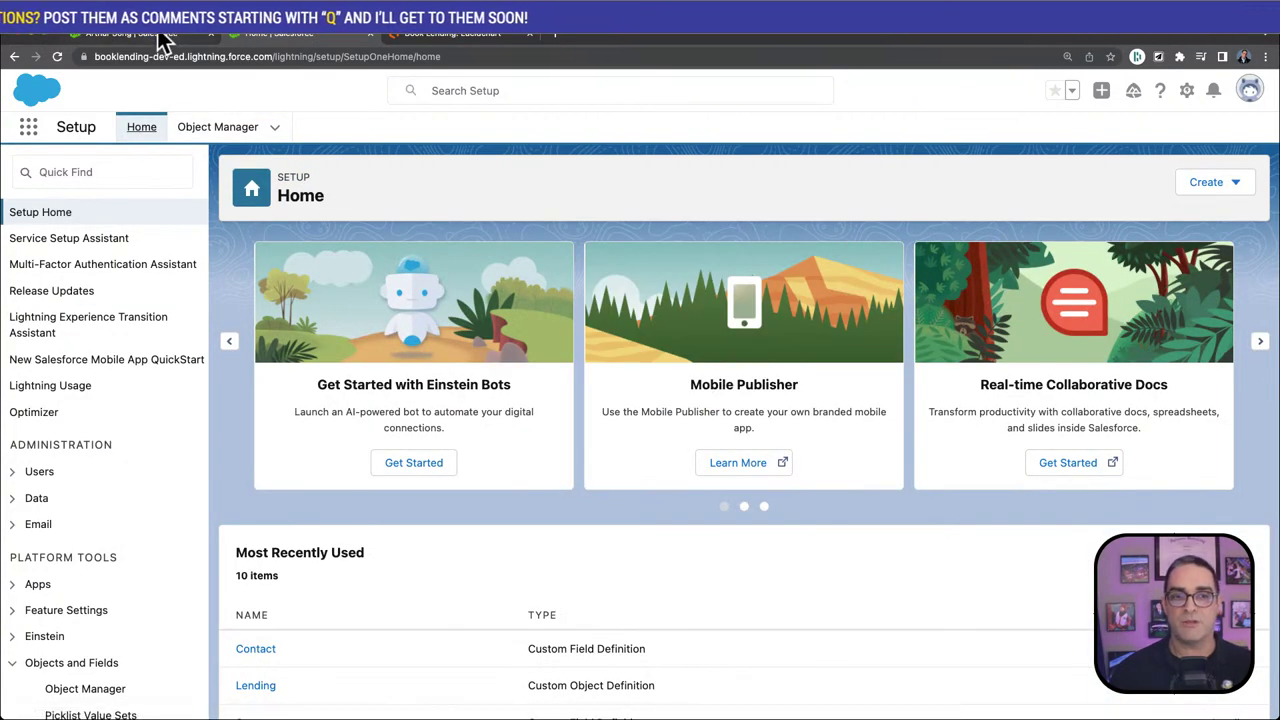
pyautogui.click(157, 33)
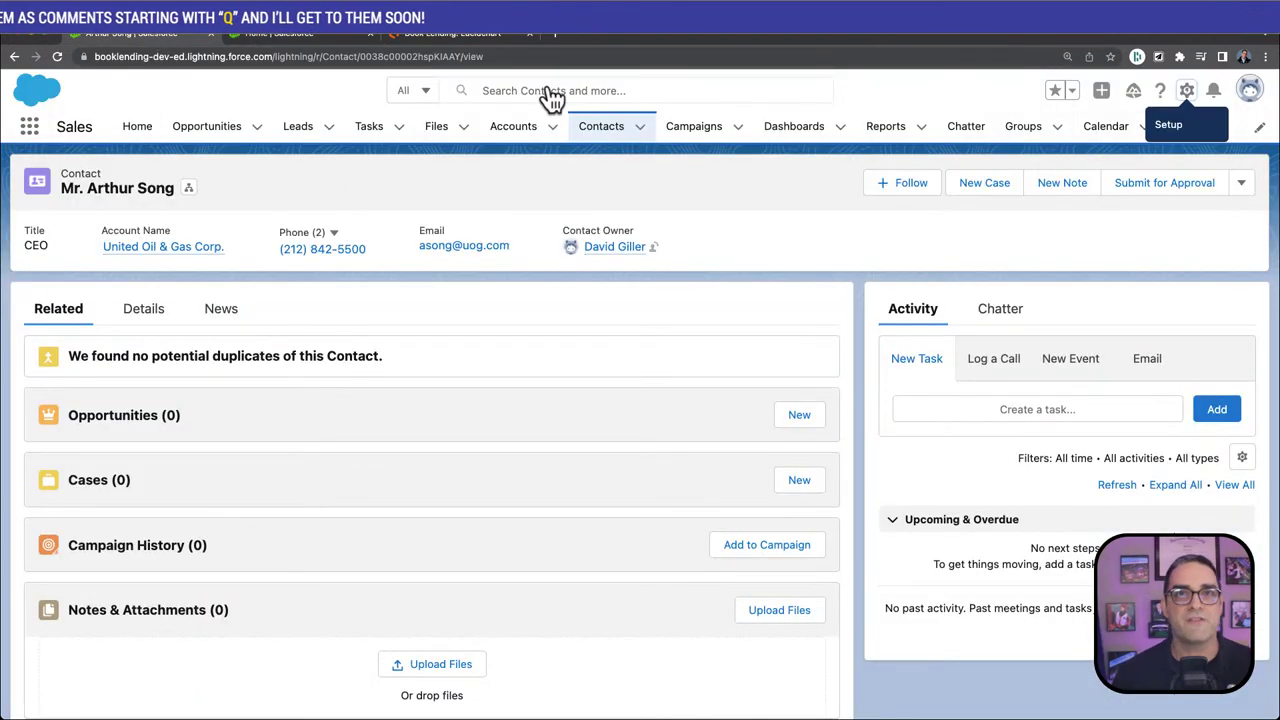
pyautogui.click(285, 34)
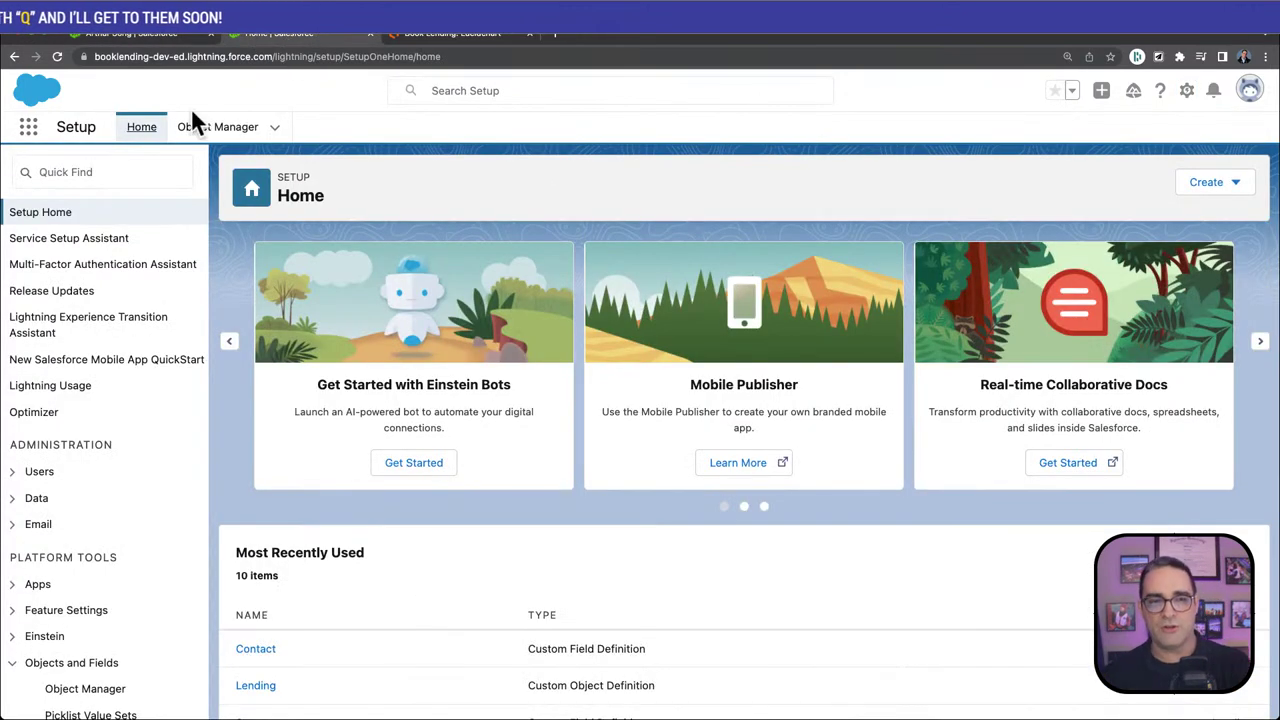
pyautogui.click(131, 172)
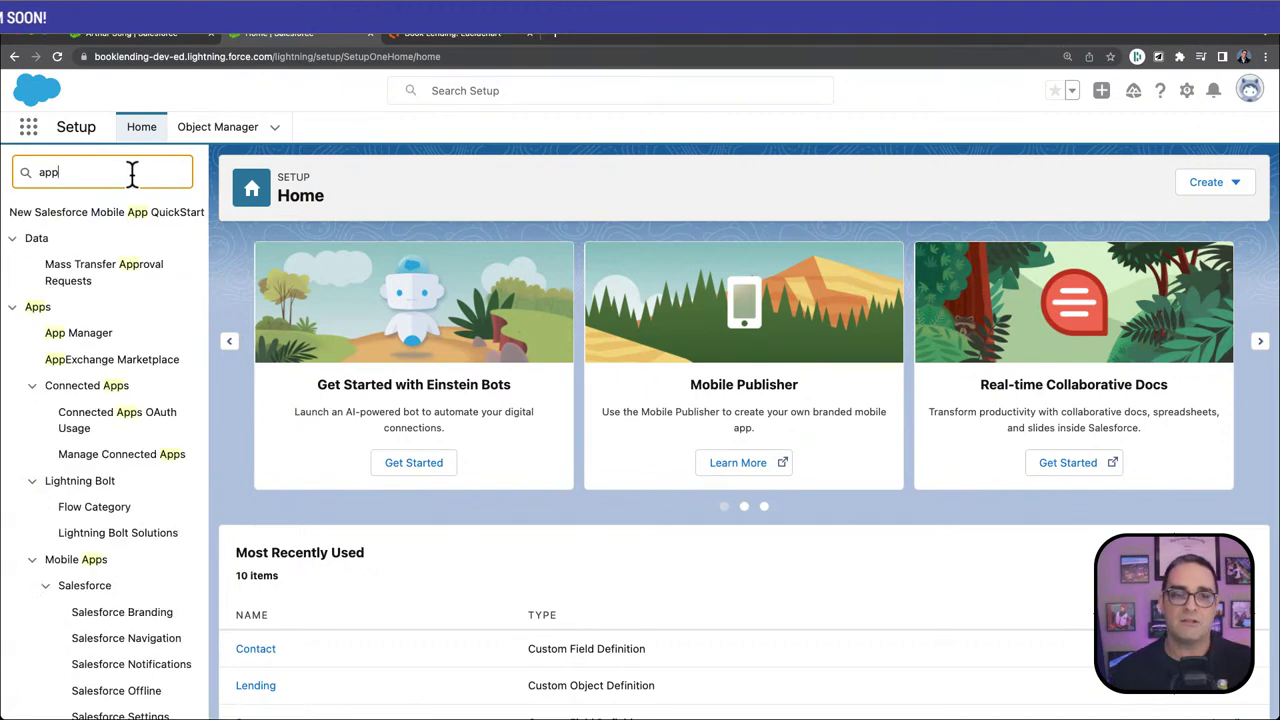
pyautogui.click(100, 343)
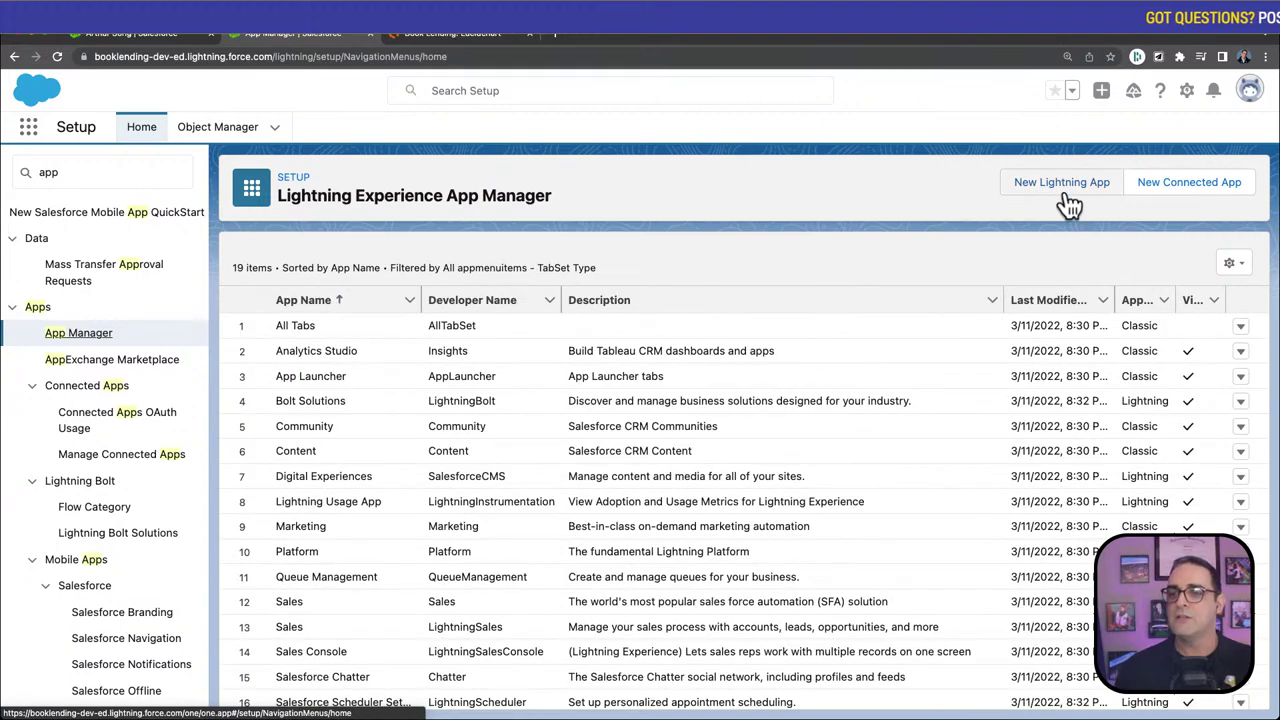
pyautogui.click(1064, 192)
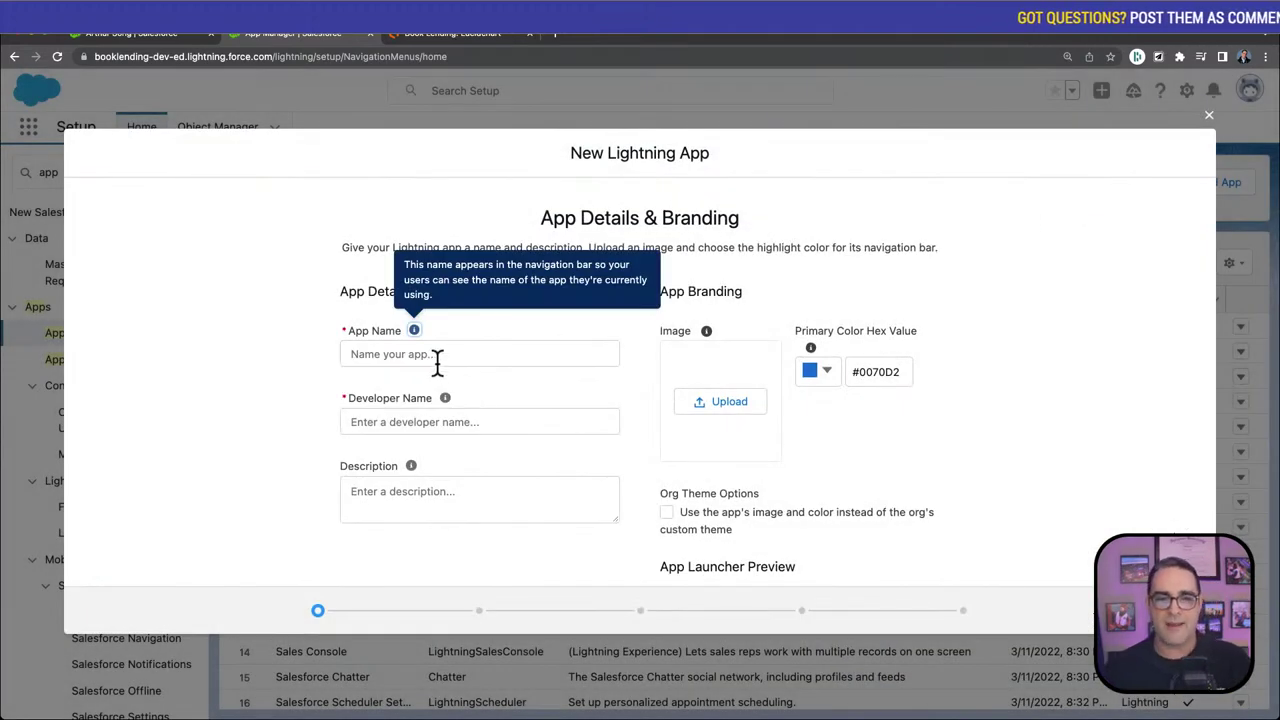
# Name the Lightning app Lending and accept the default branding, app options and utility items, proceeding to the navigation items
pyautogui.click(438, 357)
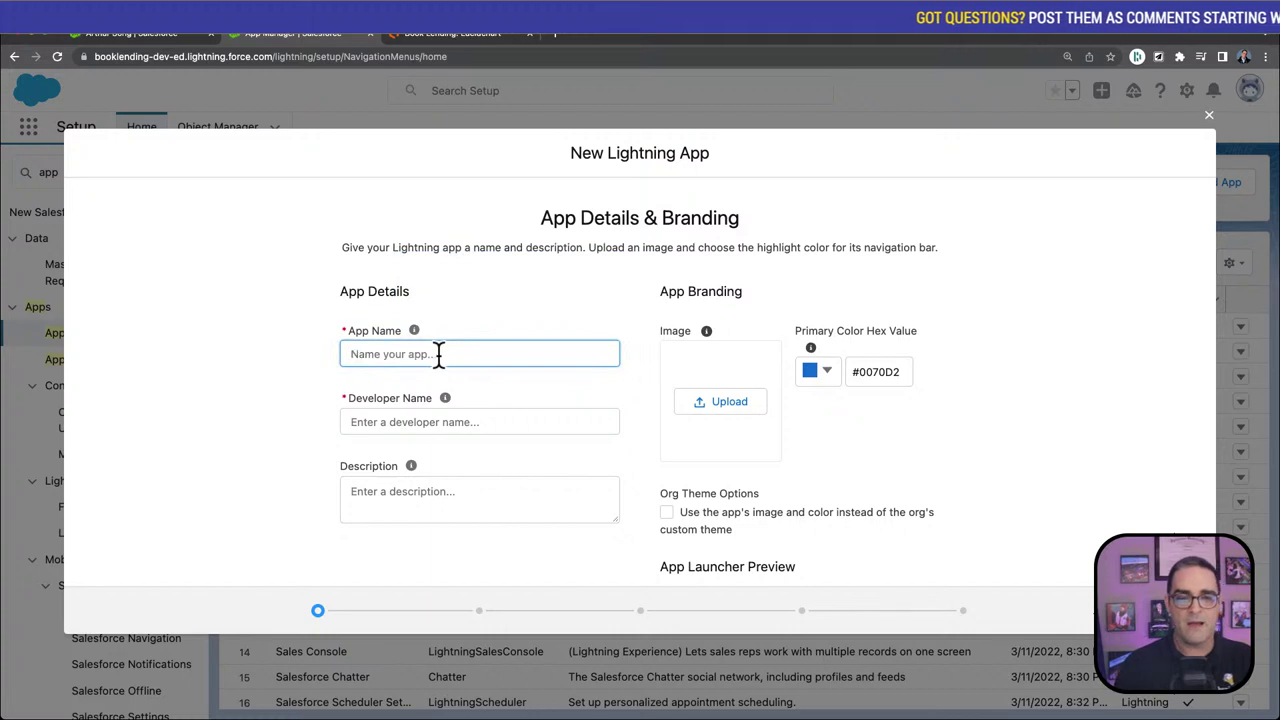
pyautogui.write('Lending')
pyautogui.press('Tab')
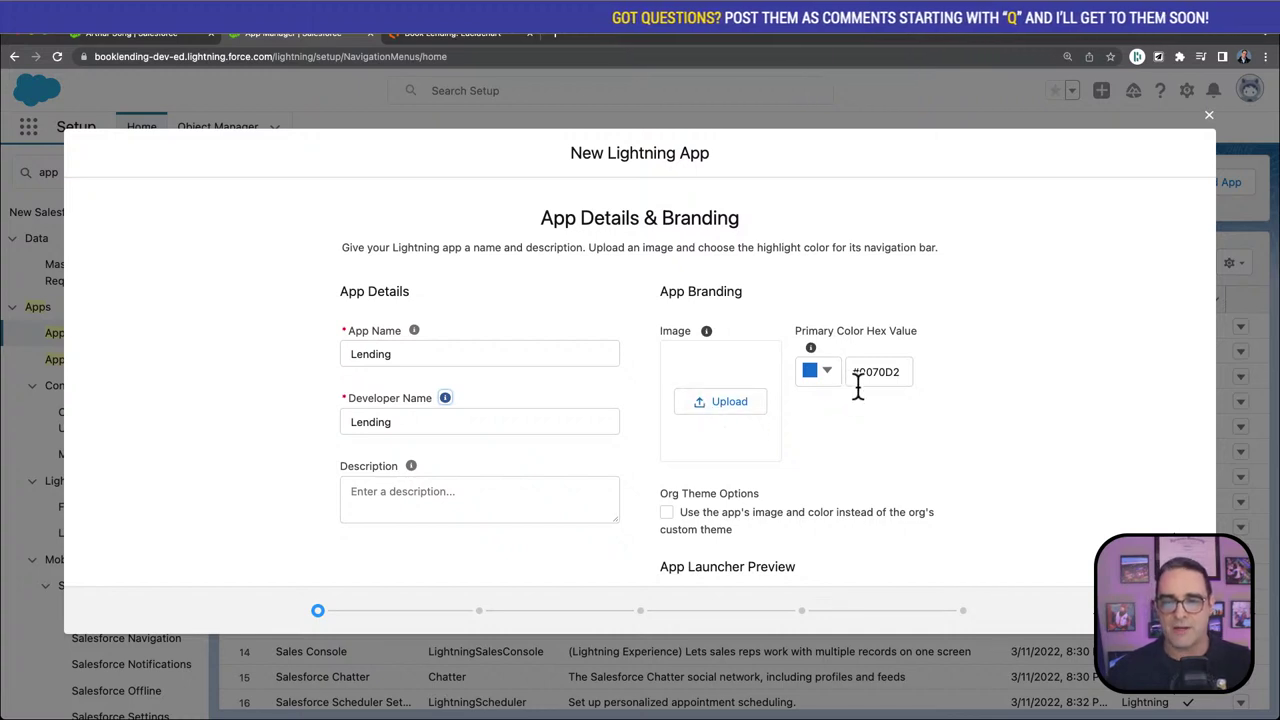
pyautogui.scroll(-3, 846, 445)
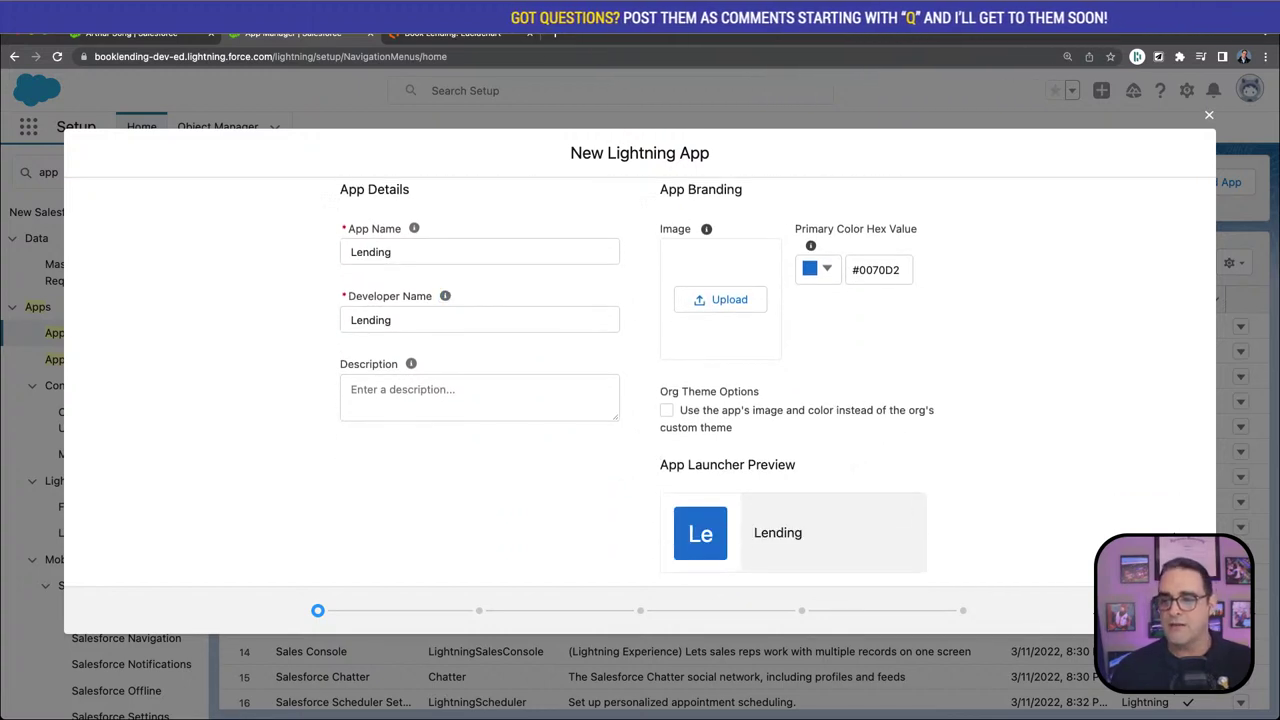
pyautogui.click(1150, 610)
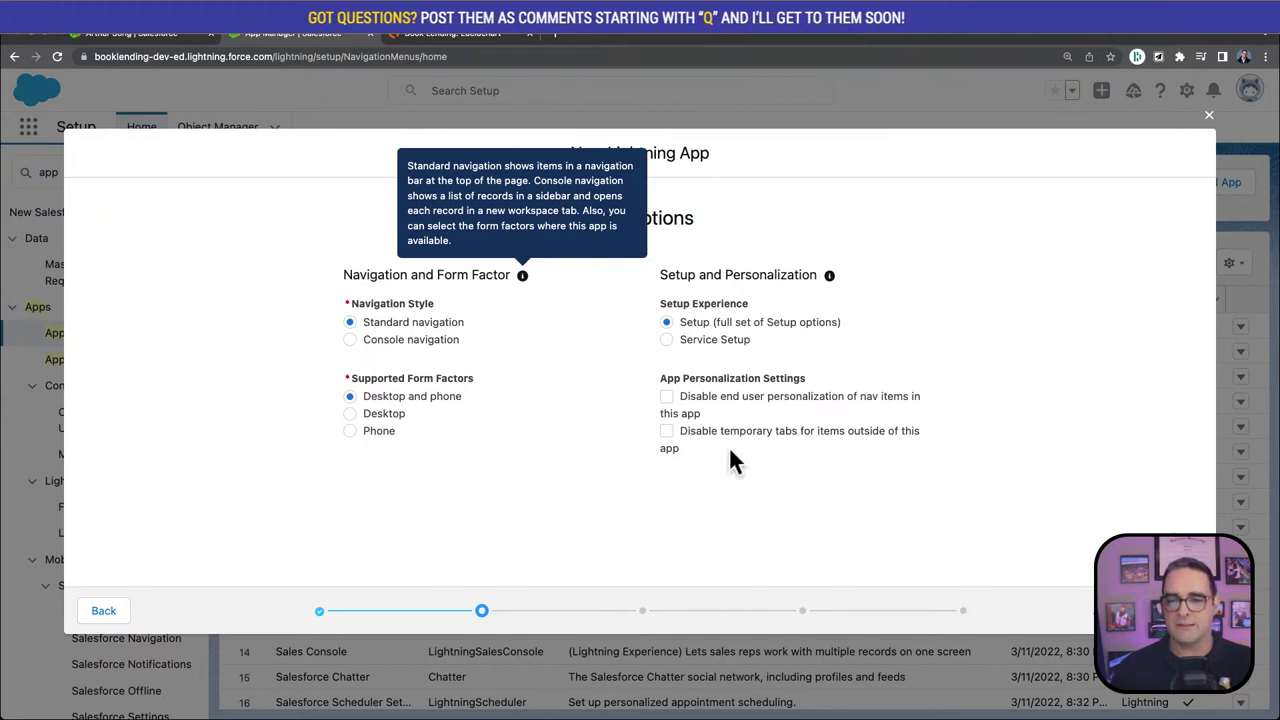
pyautogui.click(1150, 610)
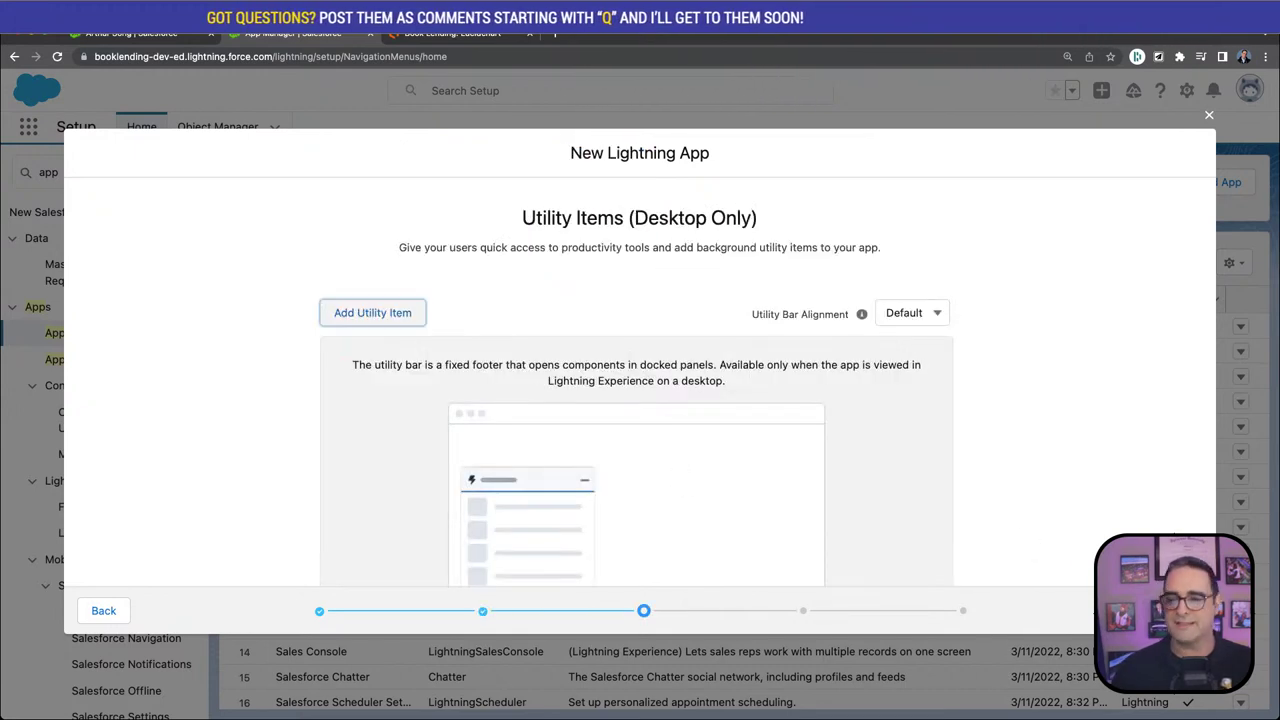
pyautogui.click(1150, 610)
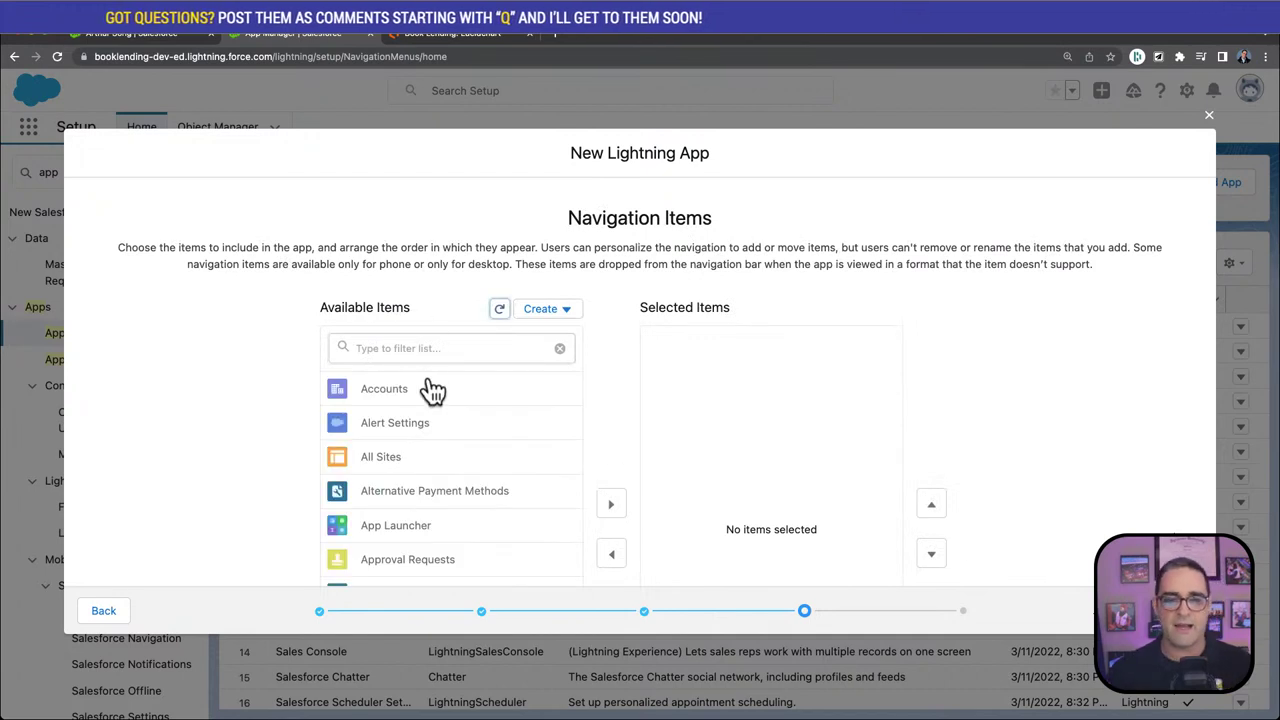
# Filter the available navigation items for "hom" and add the standard Home item with the pink house icon to the Lending app
pyautogui.scroll(-5, 435, 385)
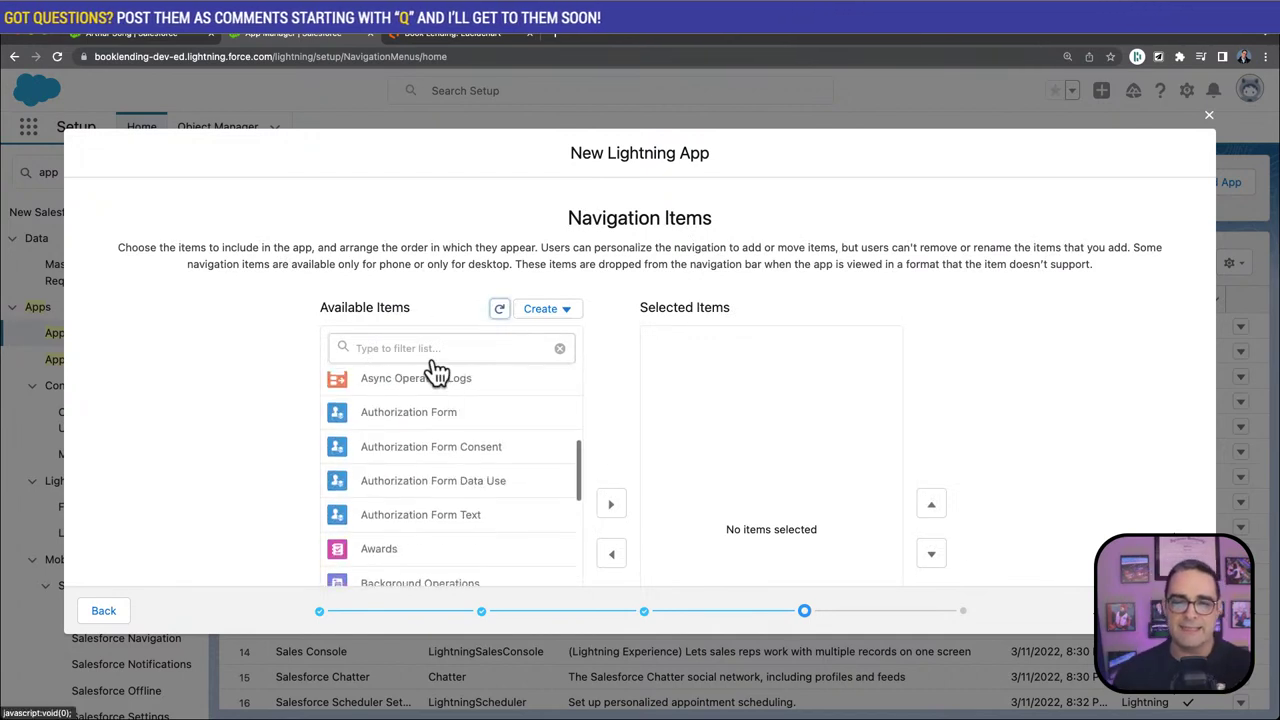
pyautogui.click(437, 347)
pyautogui.write('hom,')
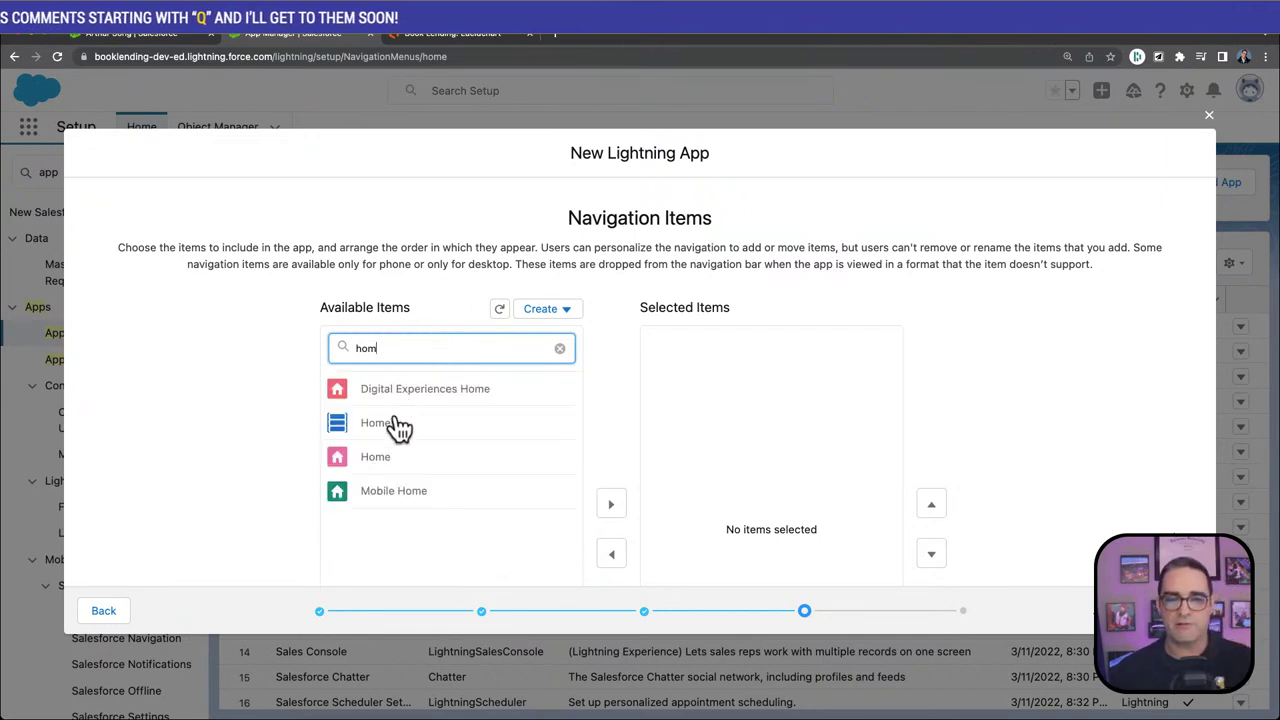
pyautogui.scroll(-2, 400, 435)
pyautogui.click(400, 342)
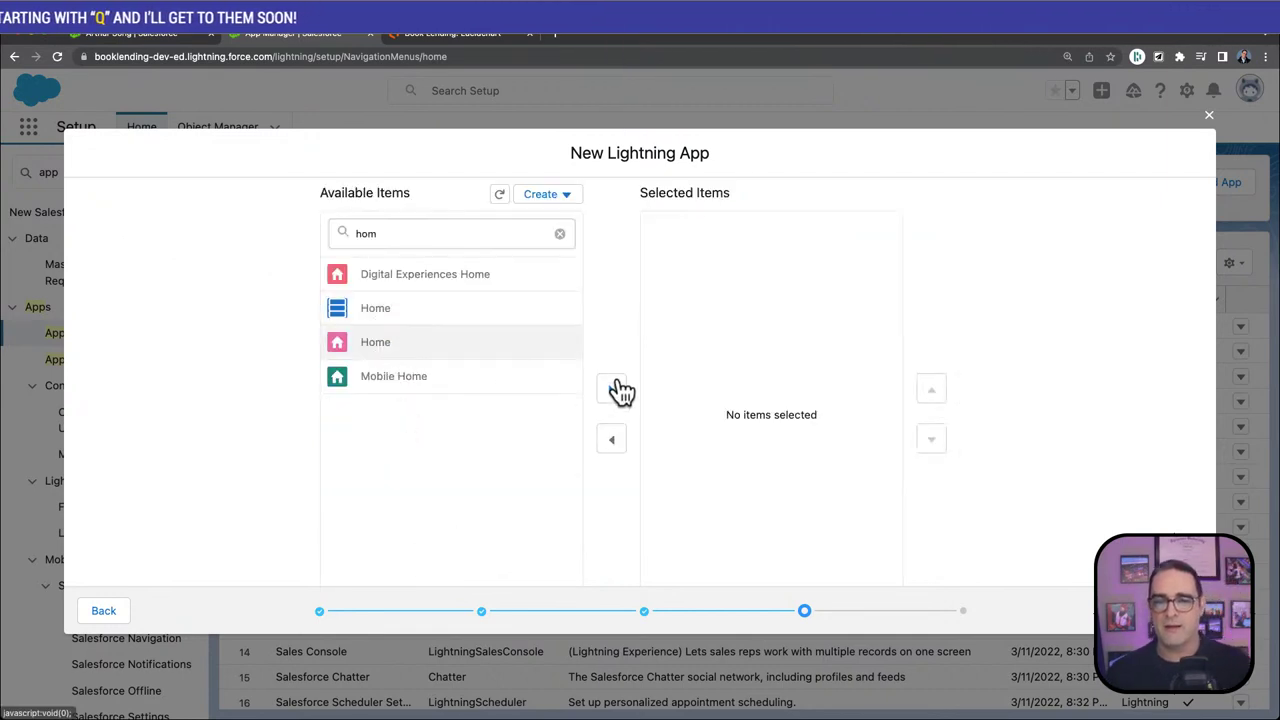
pyautogui.click(614, 391)
# Add Accounts and Contacts to the Lending app's selected navigation items after Home
pyautogui.moveTo(448, 232); pyautogui.dragTo(338, 225)
pyautogui.write('acc')
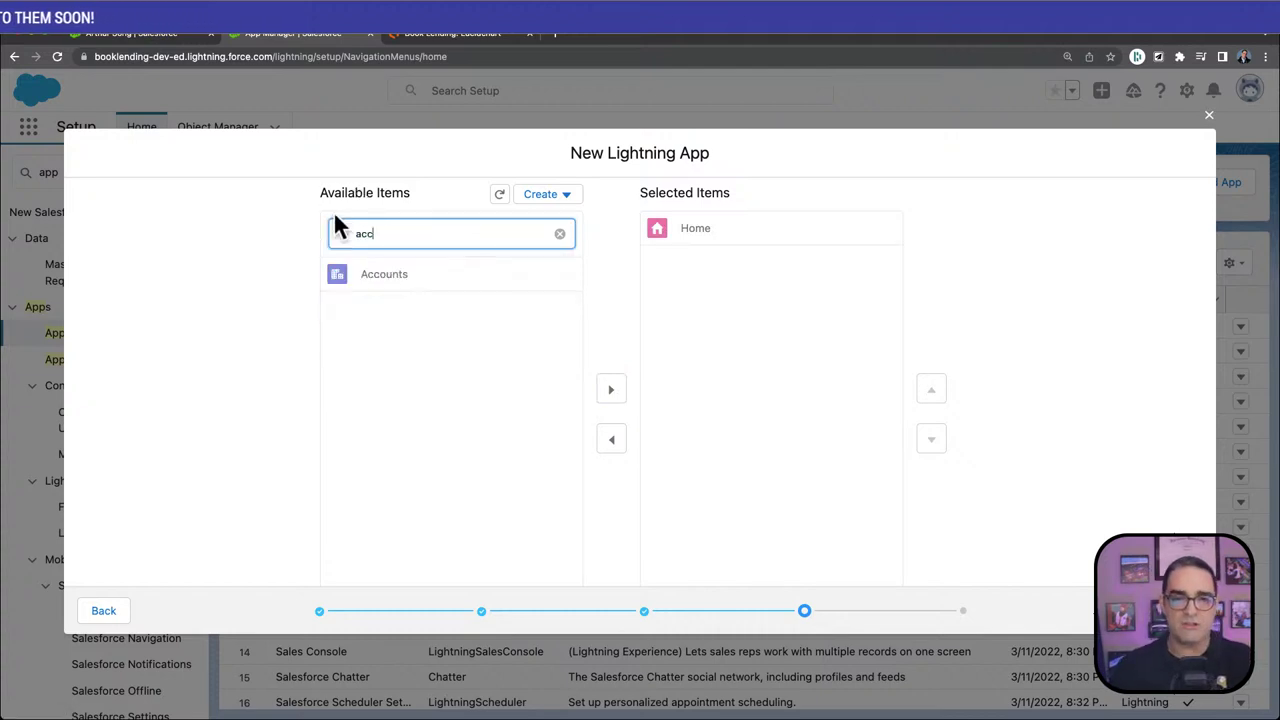
pyautogui.click(509, 360)
pyautogui.click(612, 390)
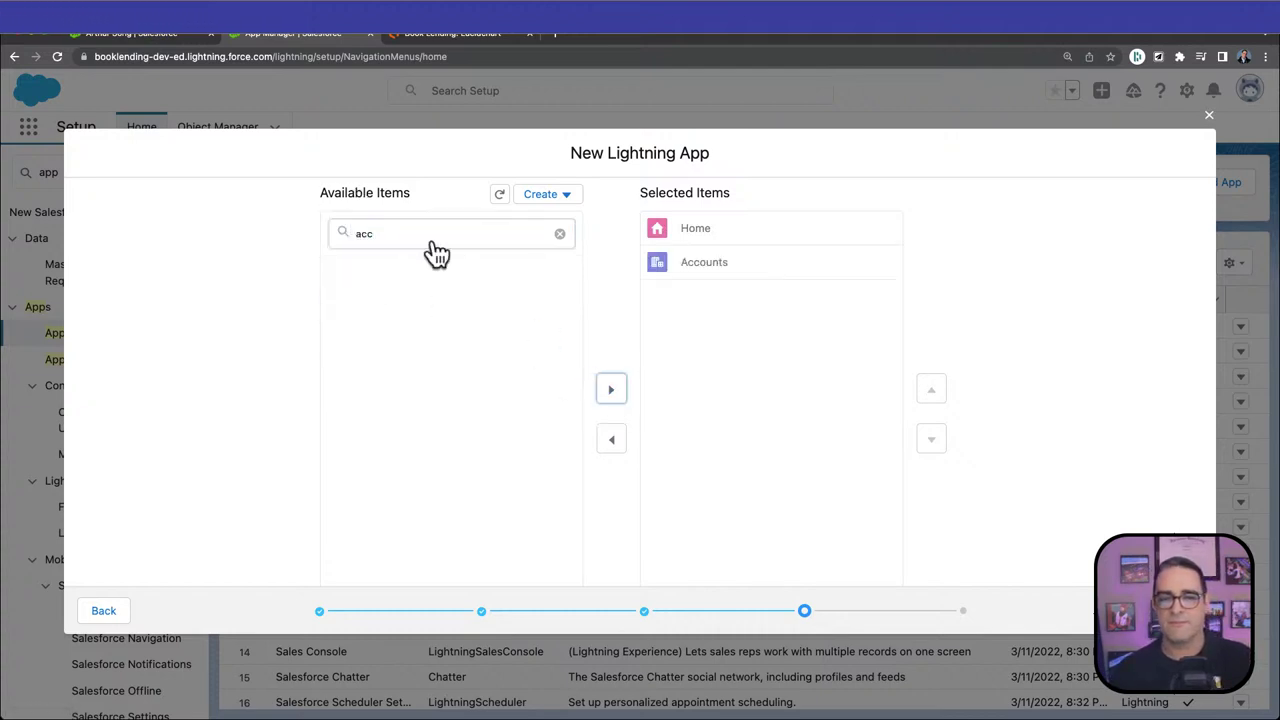
pyautogui.click(347, 230)
pyautogui.write('cont')
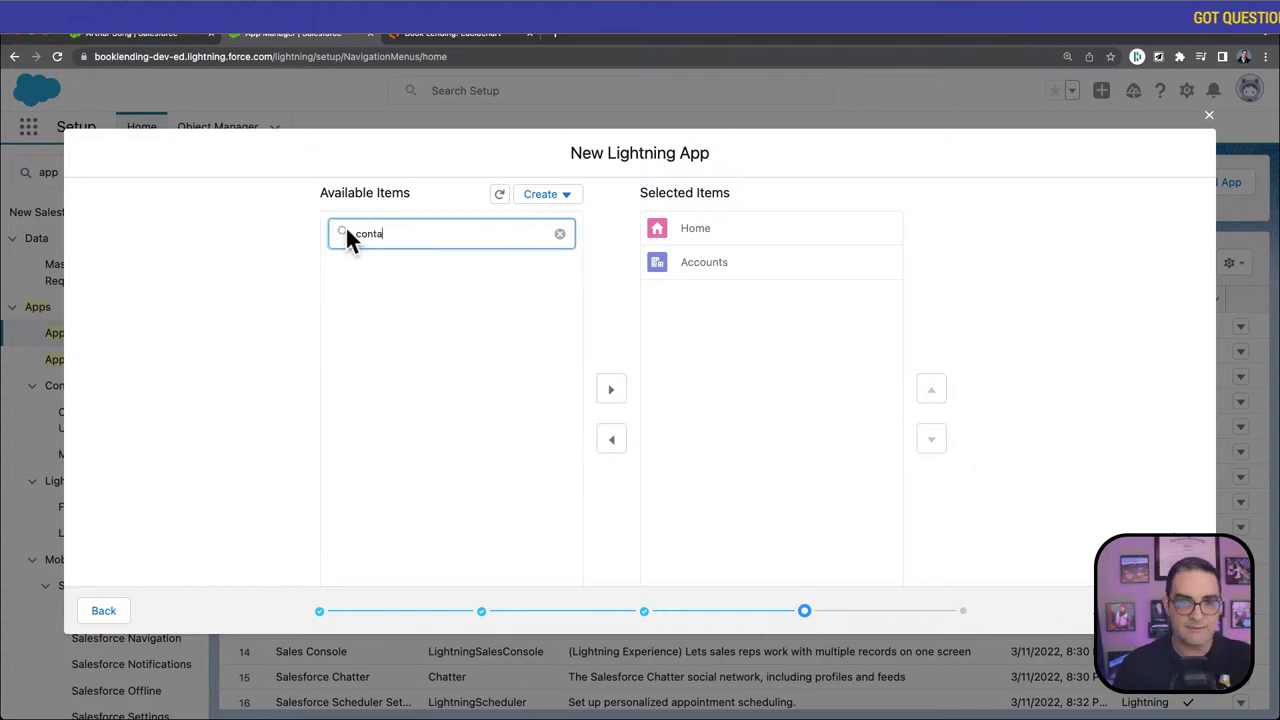
pyautogui.write('a')
pyautogui.click(392, 381)
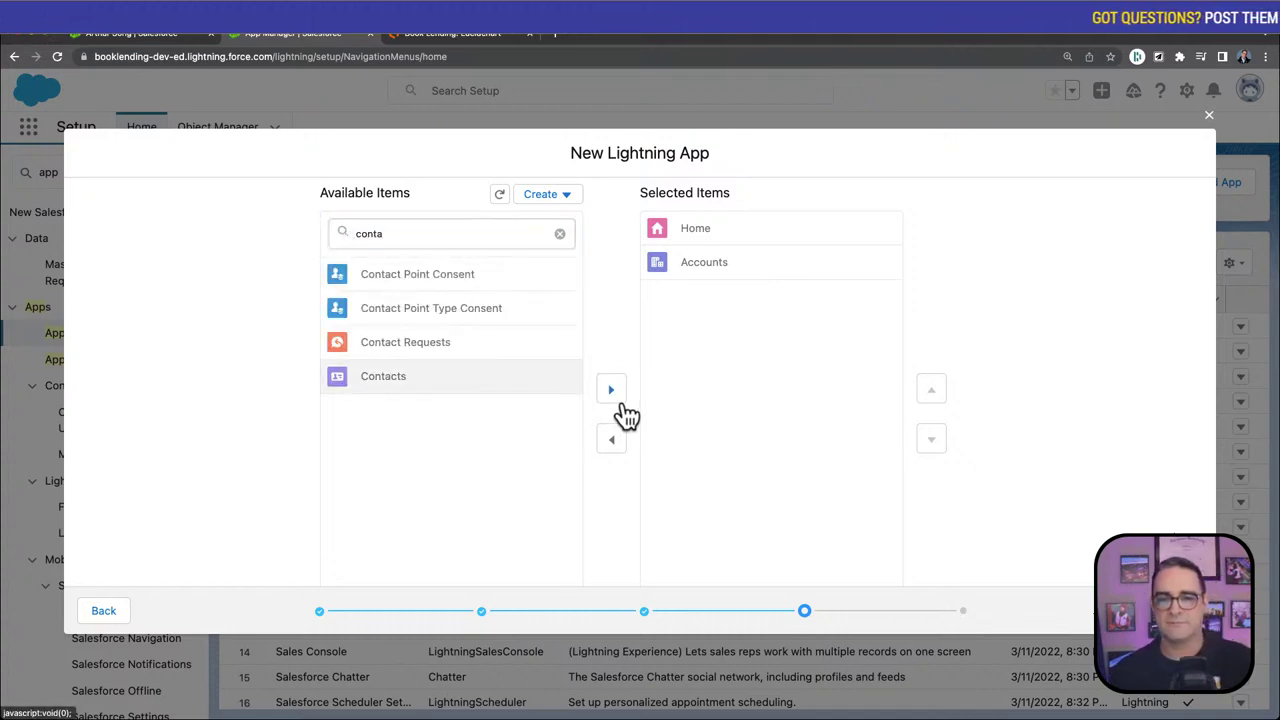
pyautogui.click(612, 390)
# Add Books and Lending to the Lending app's selected navigation items after Contacts
pyautogui.click(330, 222)
pyautogui.write('bo')
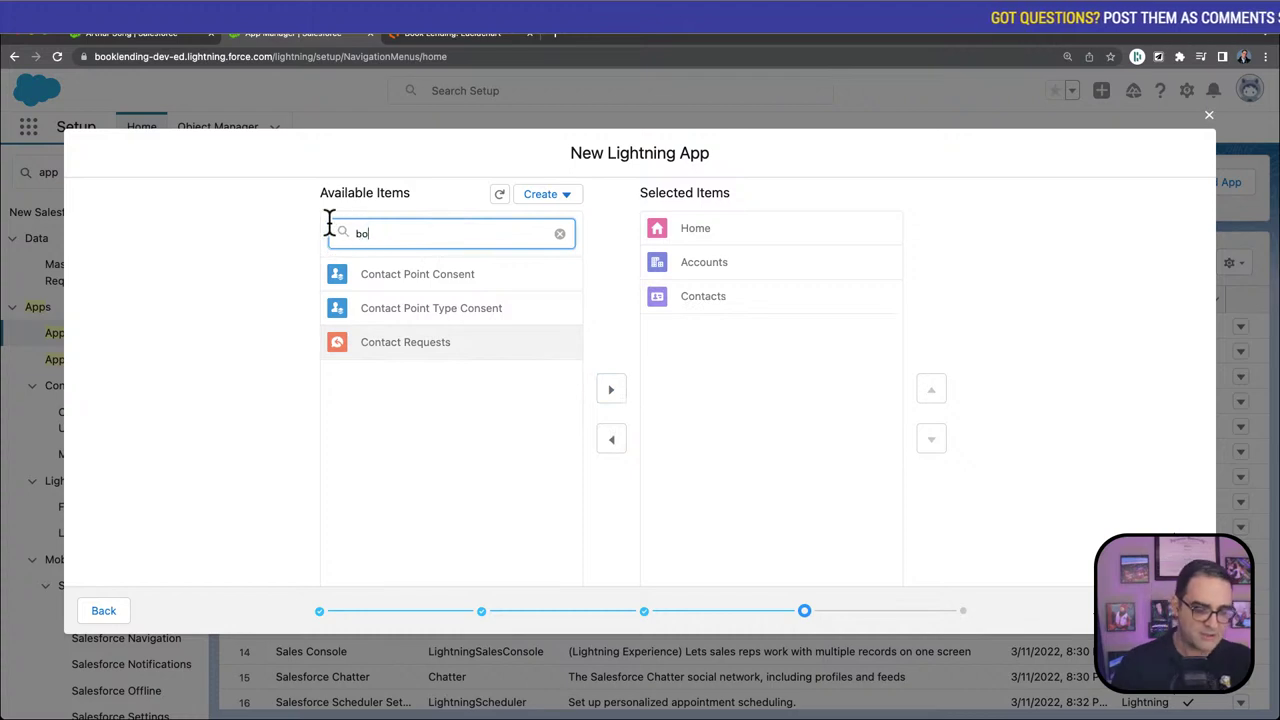
pyautogui.write('ok')
pyautogui.click(385, 274)
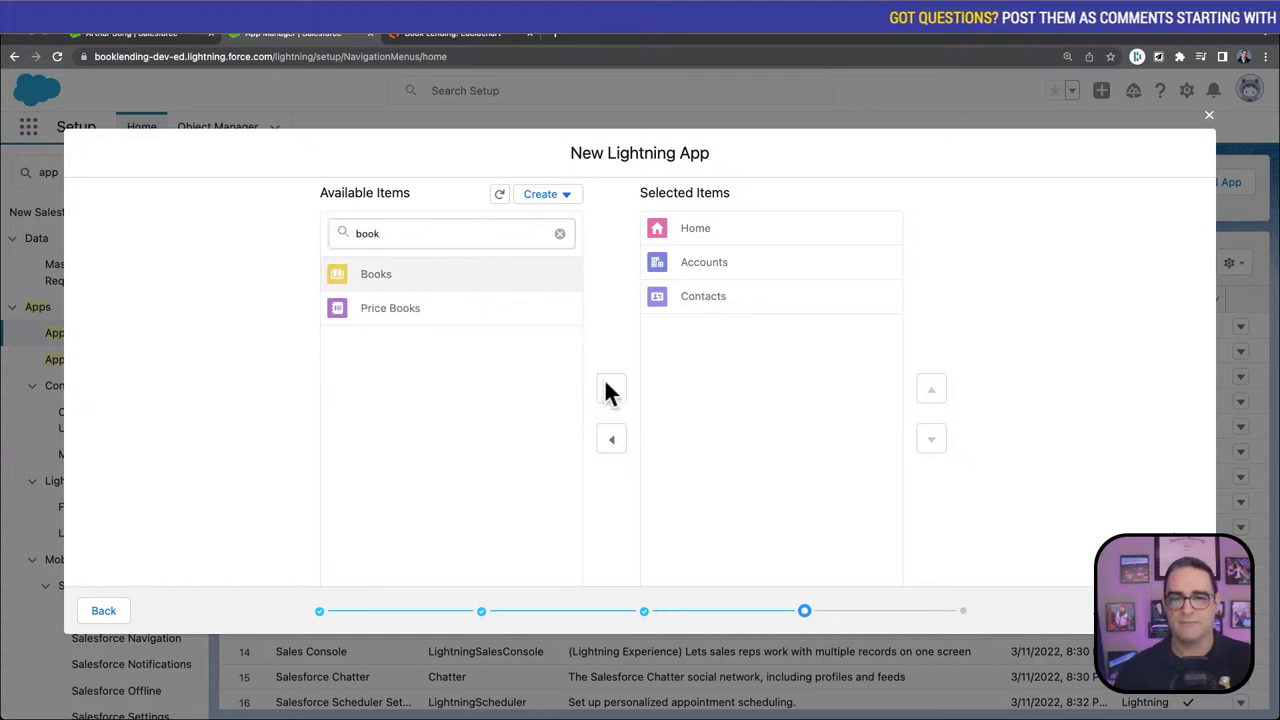
pyautogui.click(612, 390)
pyautogui.doubleClick(365, 230)
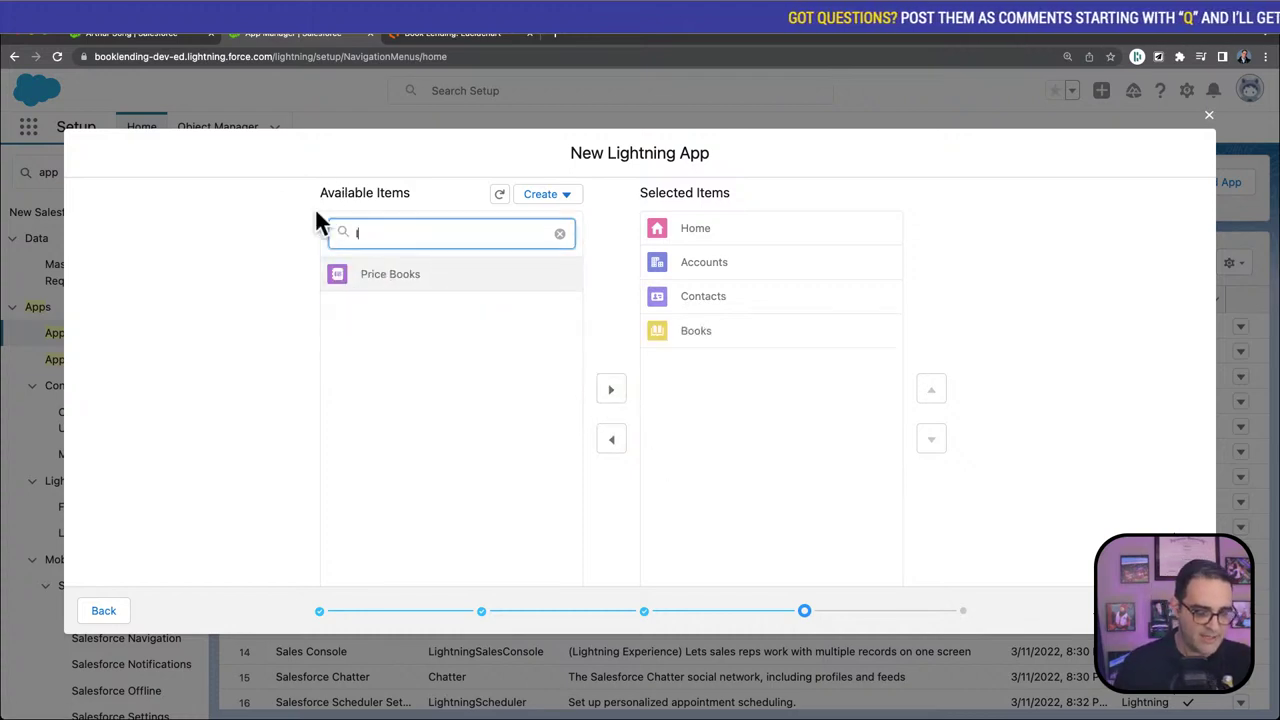
pyautogui.write('len')
pyautogui.click(363, 305)
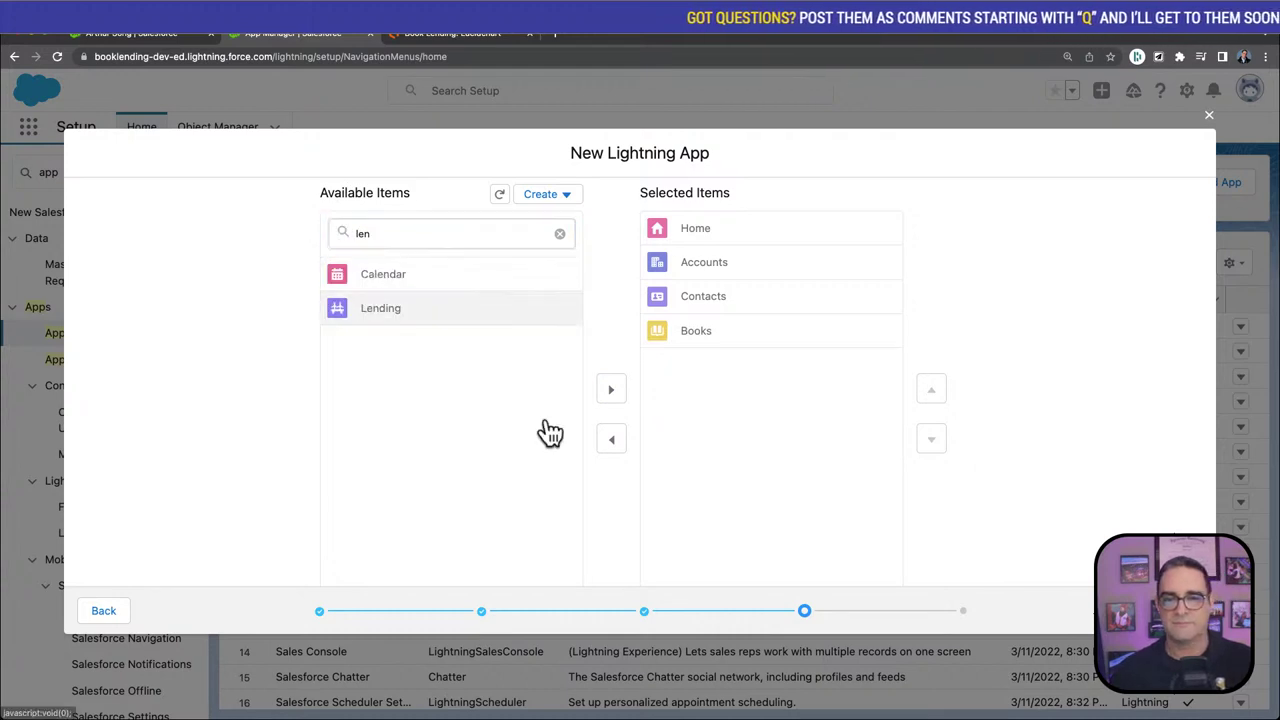
pyautogui.click(611, 390)
# Add Reports and Dashboards to the end of the Lending app's selected navigation items
pyautogui.moveTo(399, 232); pyautogui.dragTo(313, 237)
pyautogui.write('repo')
pyautogui.click(371, 274)
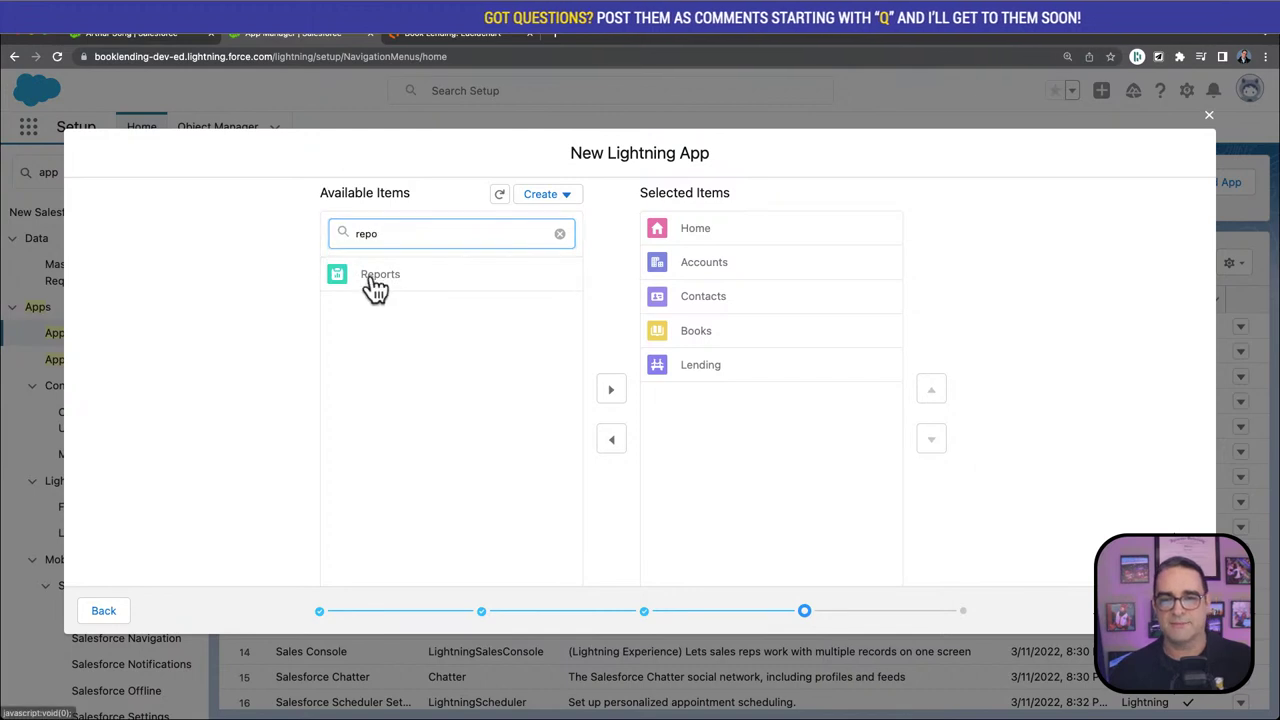
pyautogui.click(611, 390)
pyautogui.moveTo(417, 233); pyautogui.dragTo(306, 217)
pyautogui.write('das')
pyautogui.click(405, 274)
pyautogui.click(611, 390)
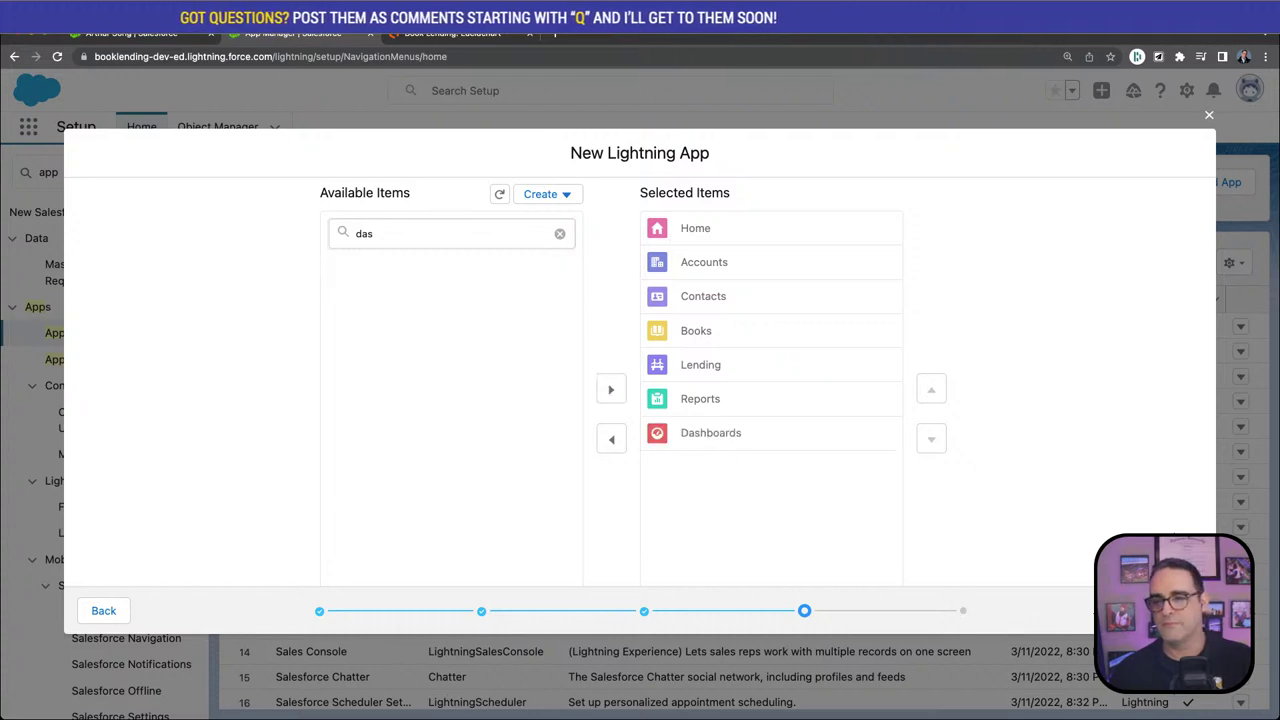
# Proceed to the user profiles, give System Administrator access to the Lending app, and save it
pyautogui.click(1175, 610)
pyautogui.scroll(-5, 466, 431)
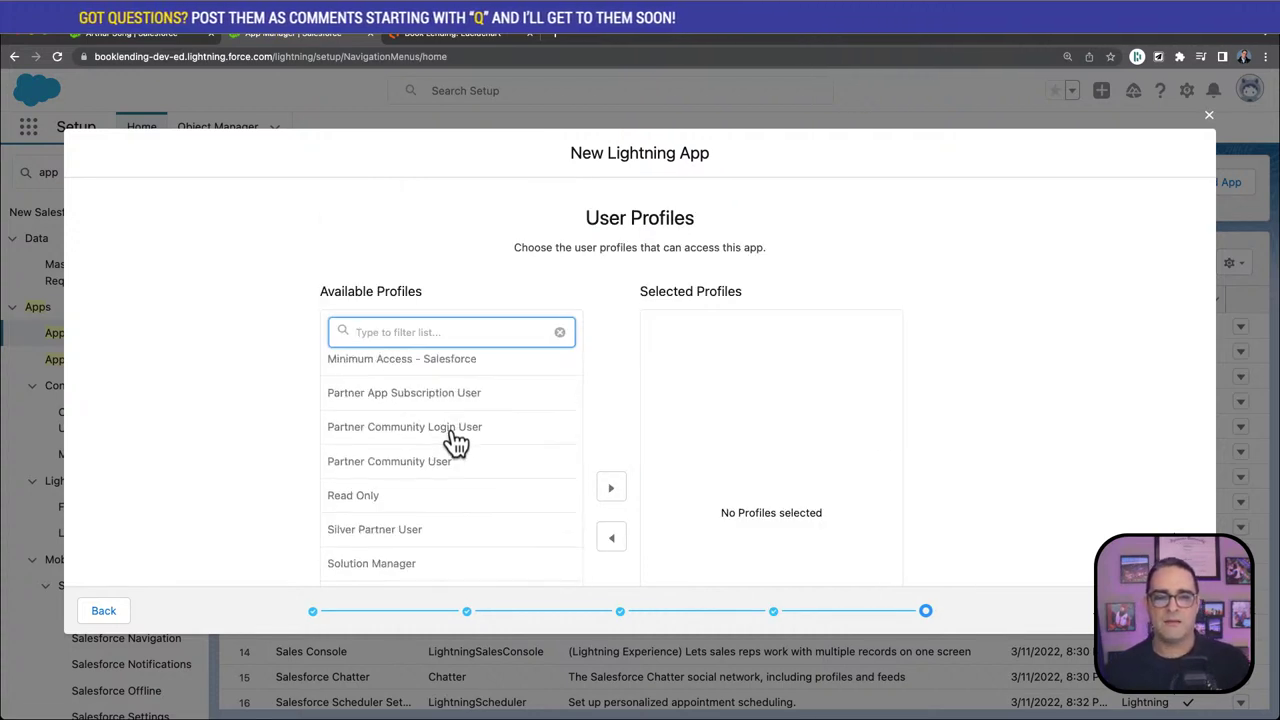
pyautogui.scroll(-3, 517, 429)
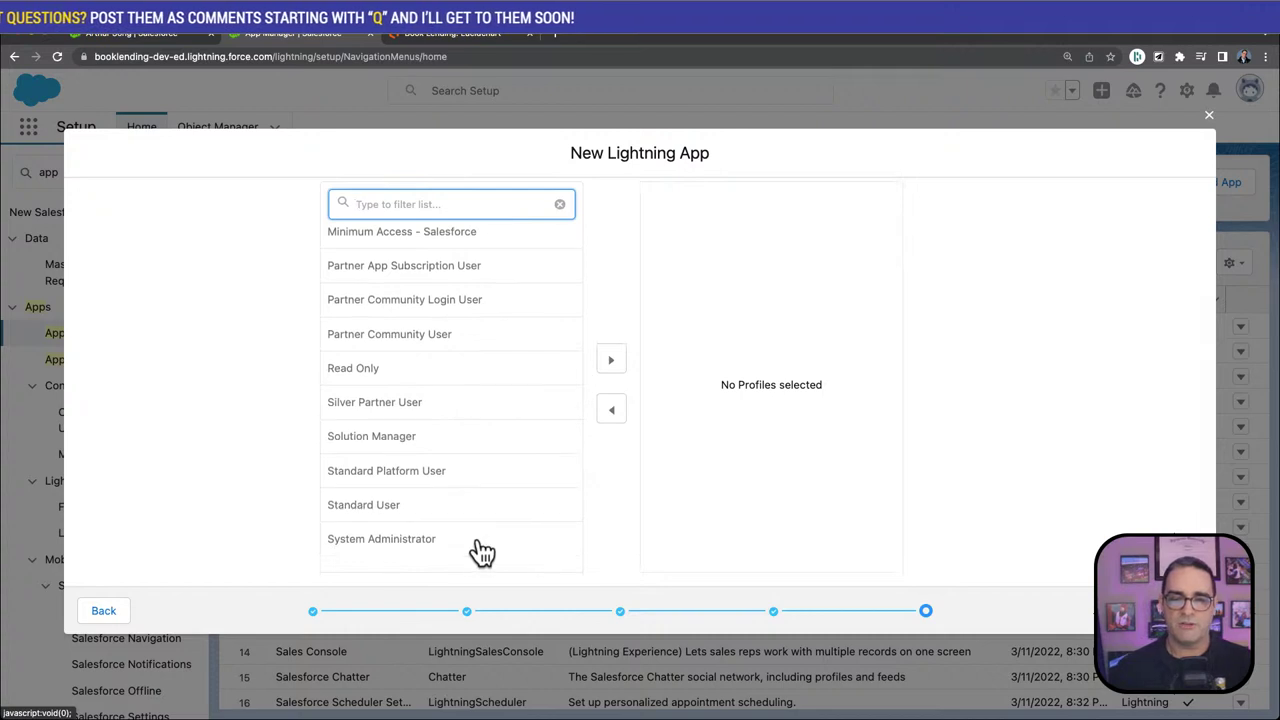
pyautogui.click(611, 360)
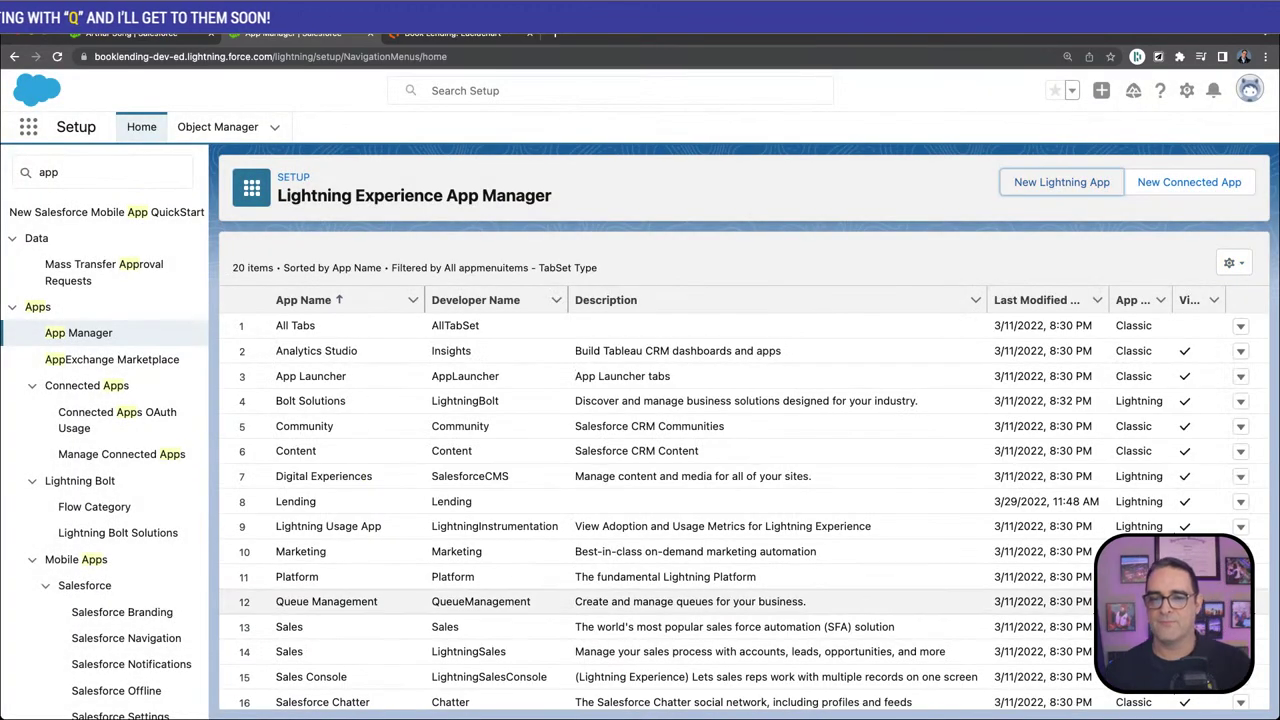
# Find and open the Lending app, and check the recent records and lists offered for Contacts
pyautogui.click(29, 130)
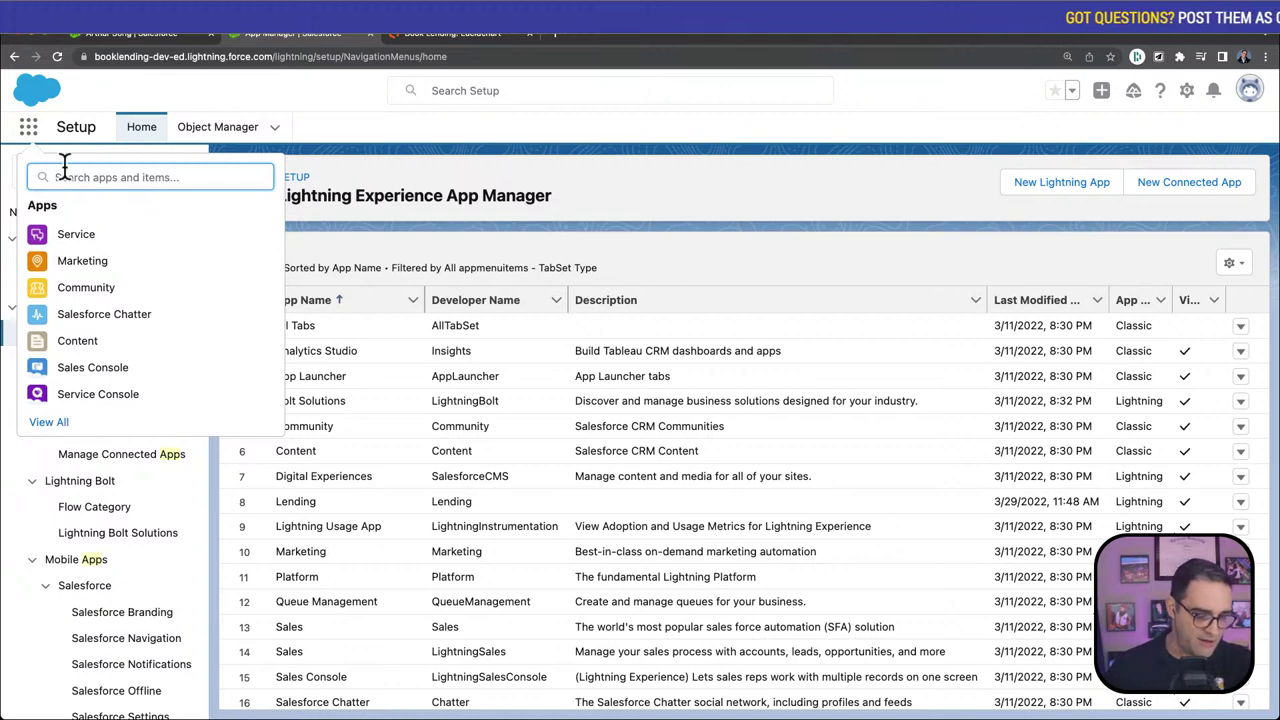
pyautogui.write('len')
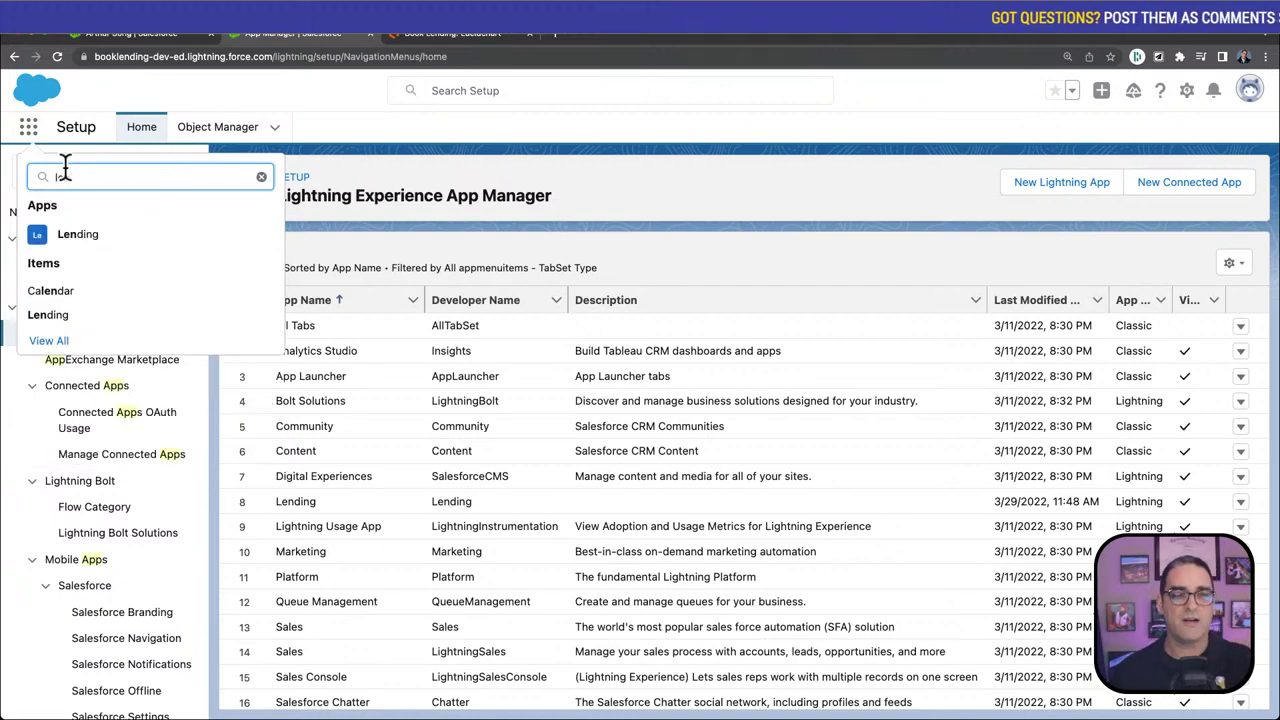
pyautogui.click(66, 240)
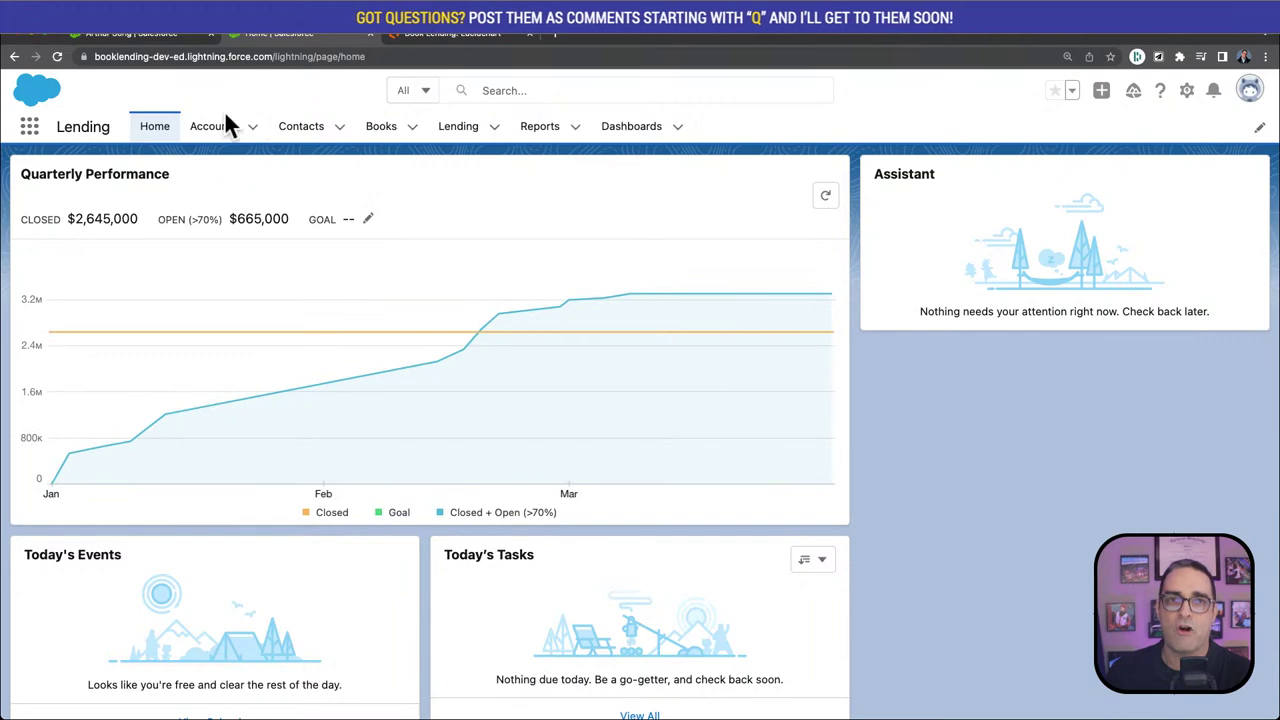
pyautogui.click(341, 131)
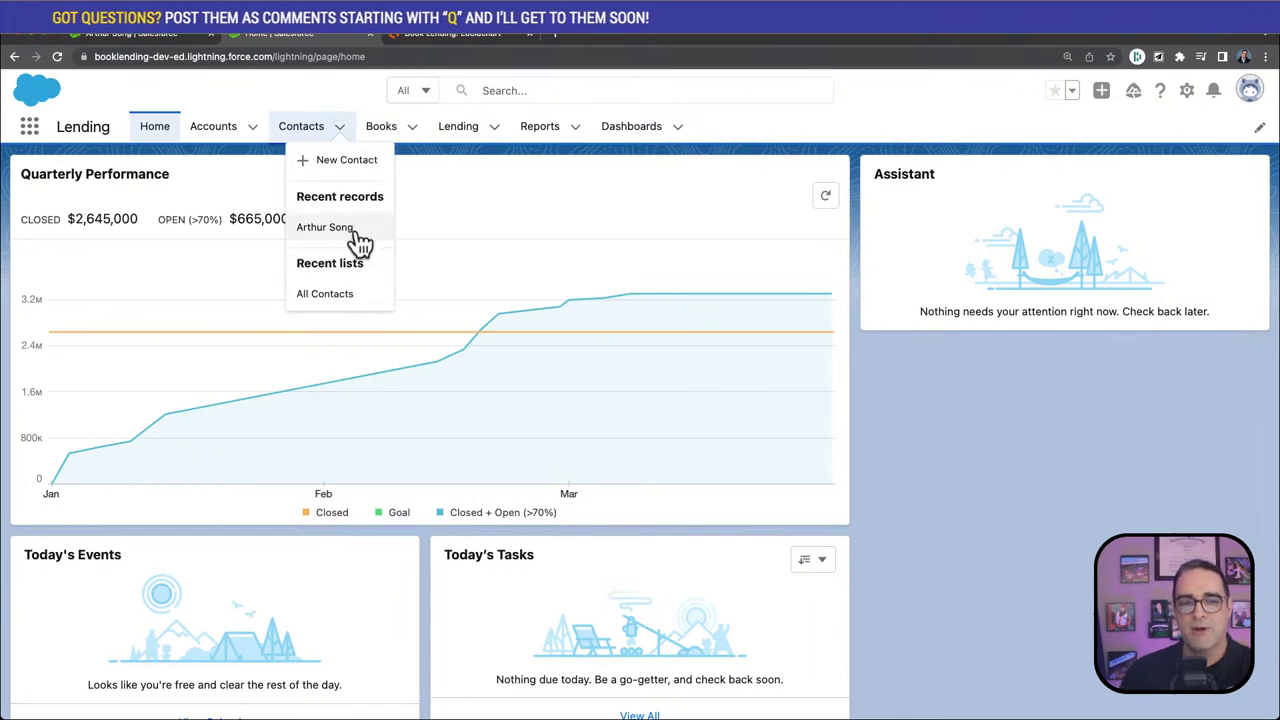
pyautogui.click(358, 98)
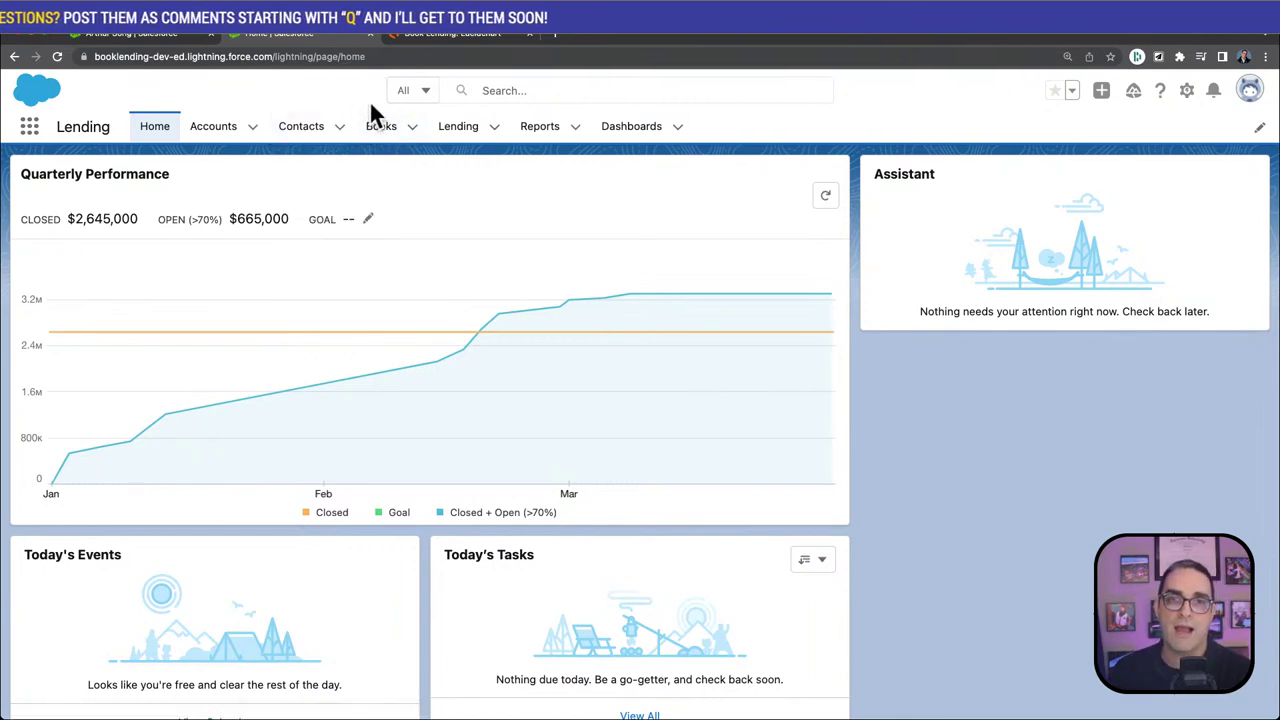
# Create a book record titled "Harry Potter - Book 1" with author JK Rowling, save it and view its related lendings
pyautogui.click(414, 130)
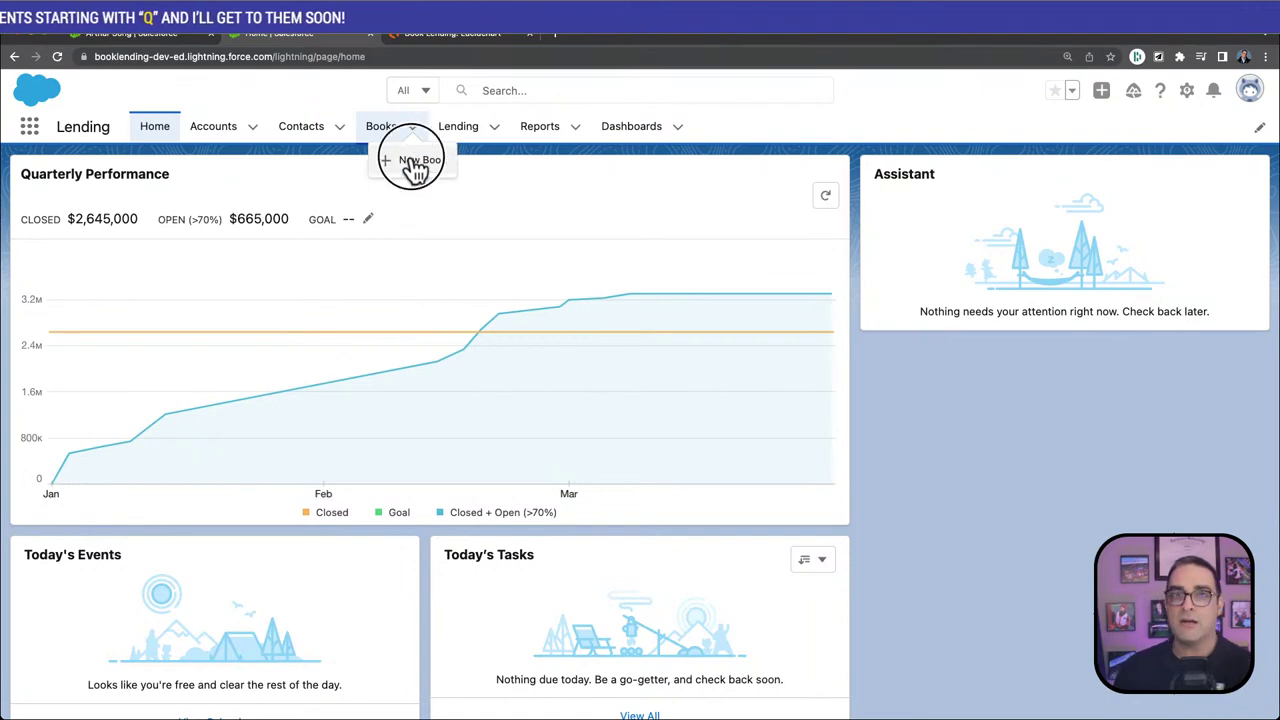
pyautogui.click(416, 161)
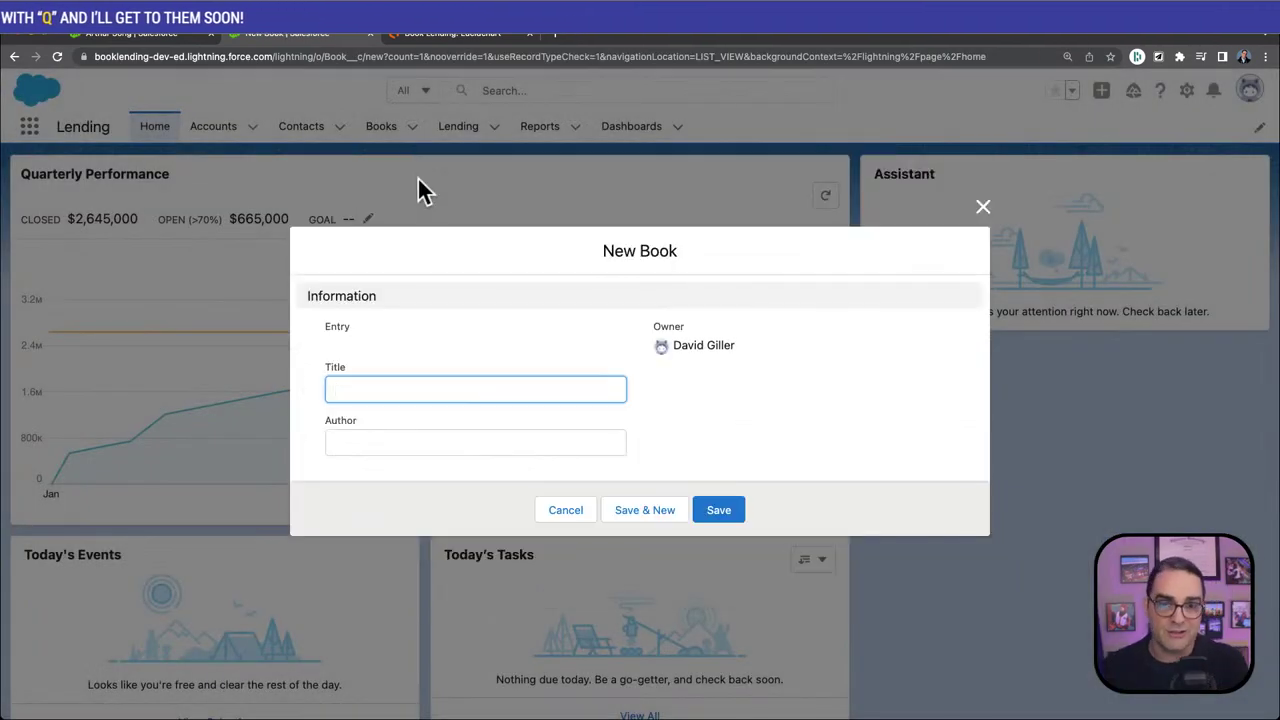
pyautogui.write('Harry B')
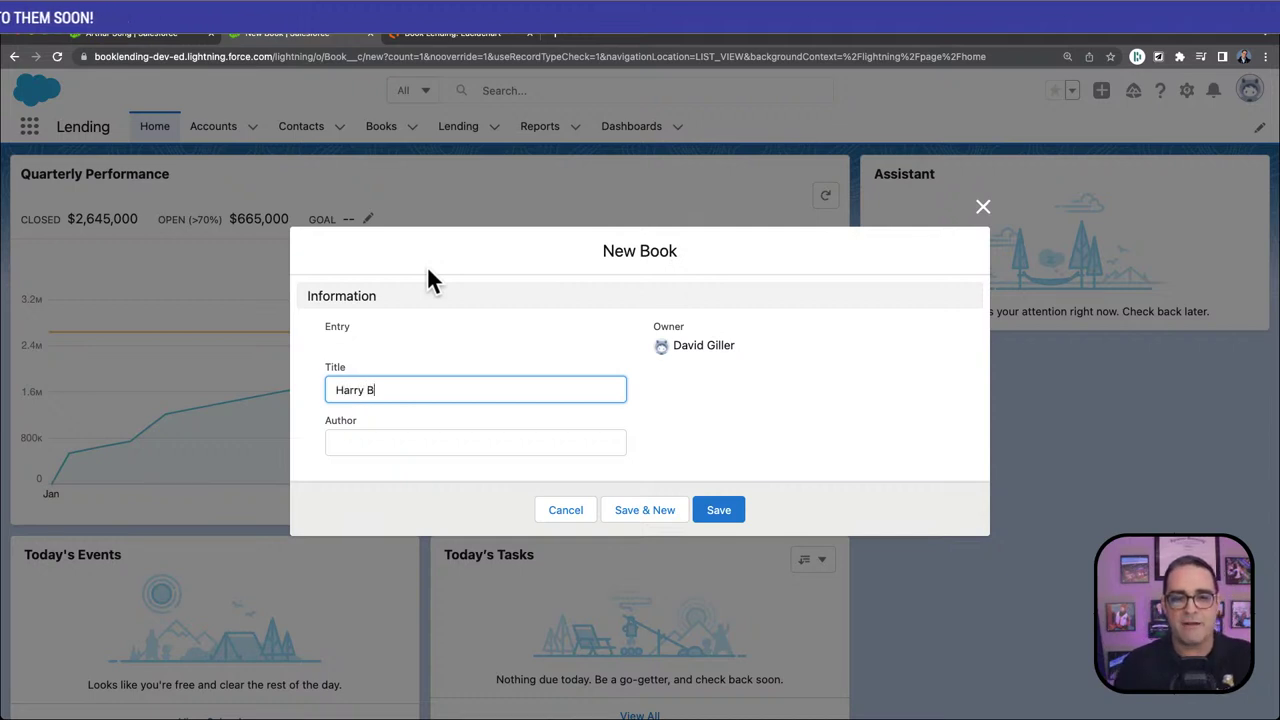
pyautogui.press('BackSpace')
pyautogui.write('Po')
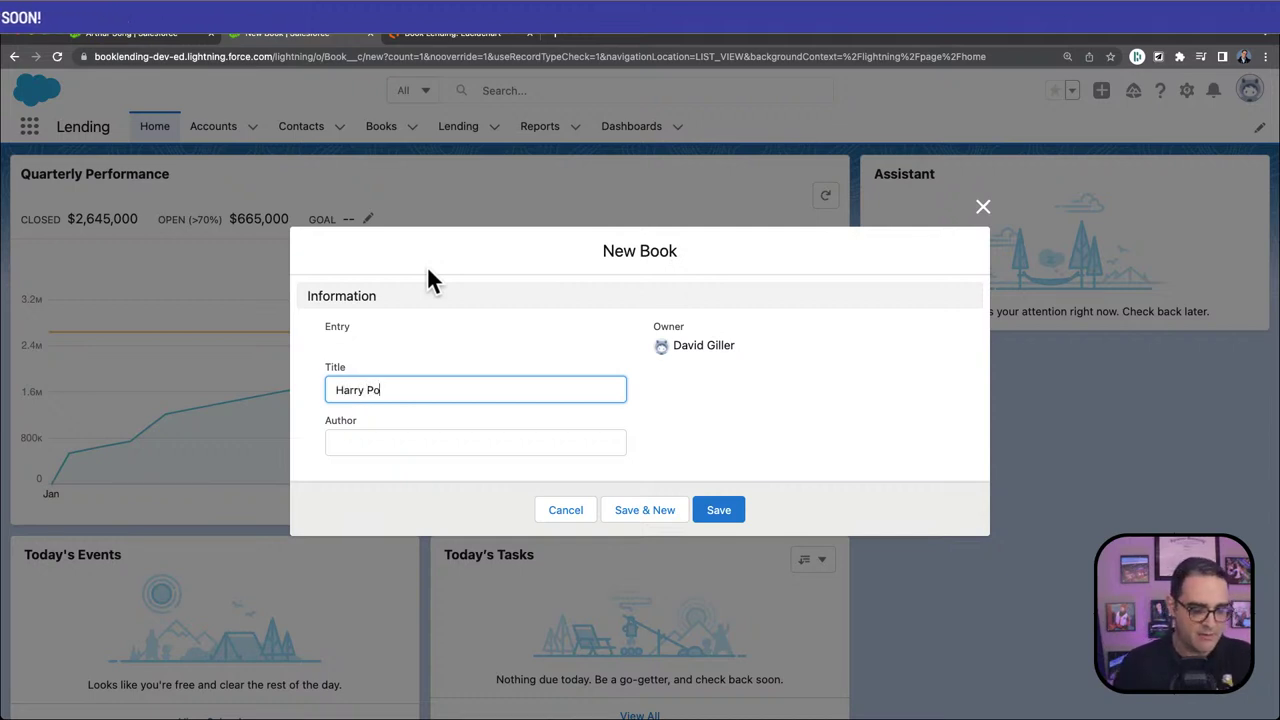
pyautogui.write('tter - Book 1')
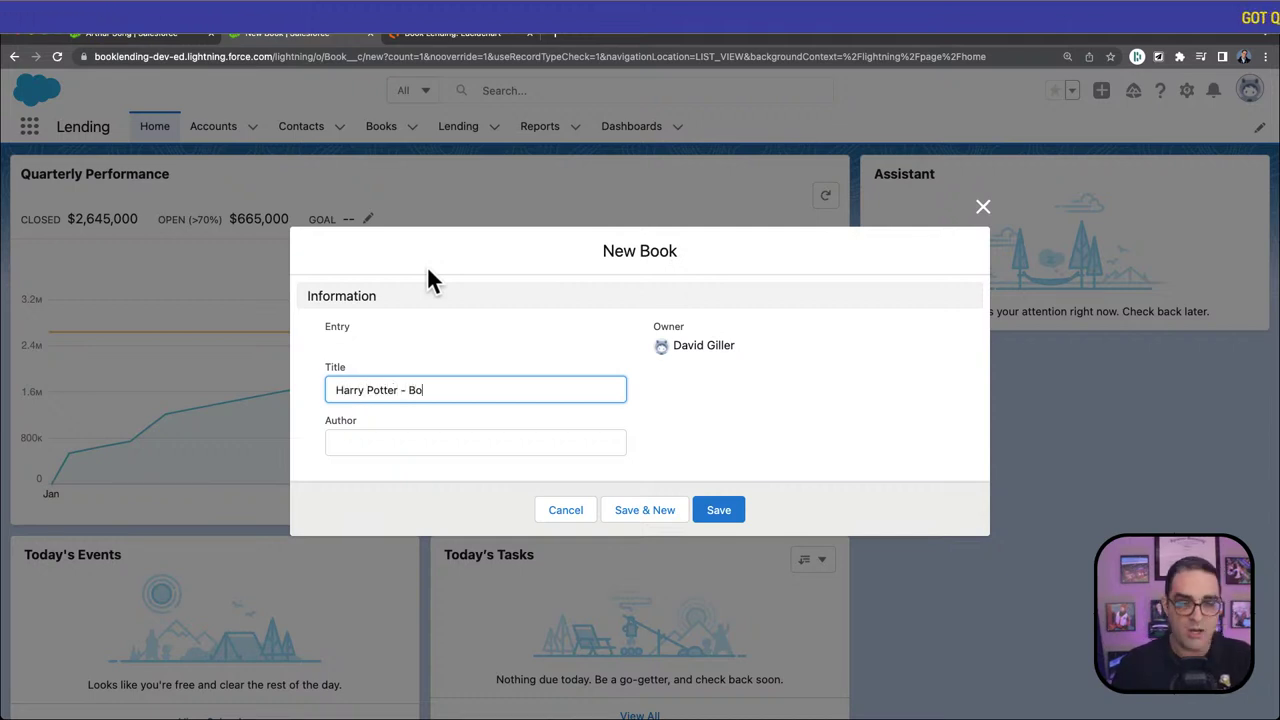
pyautogui.press('Tab')
pyautogui.write('J')
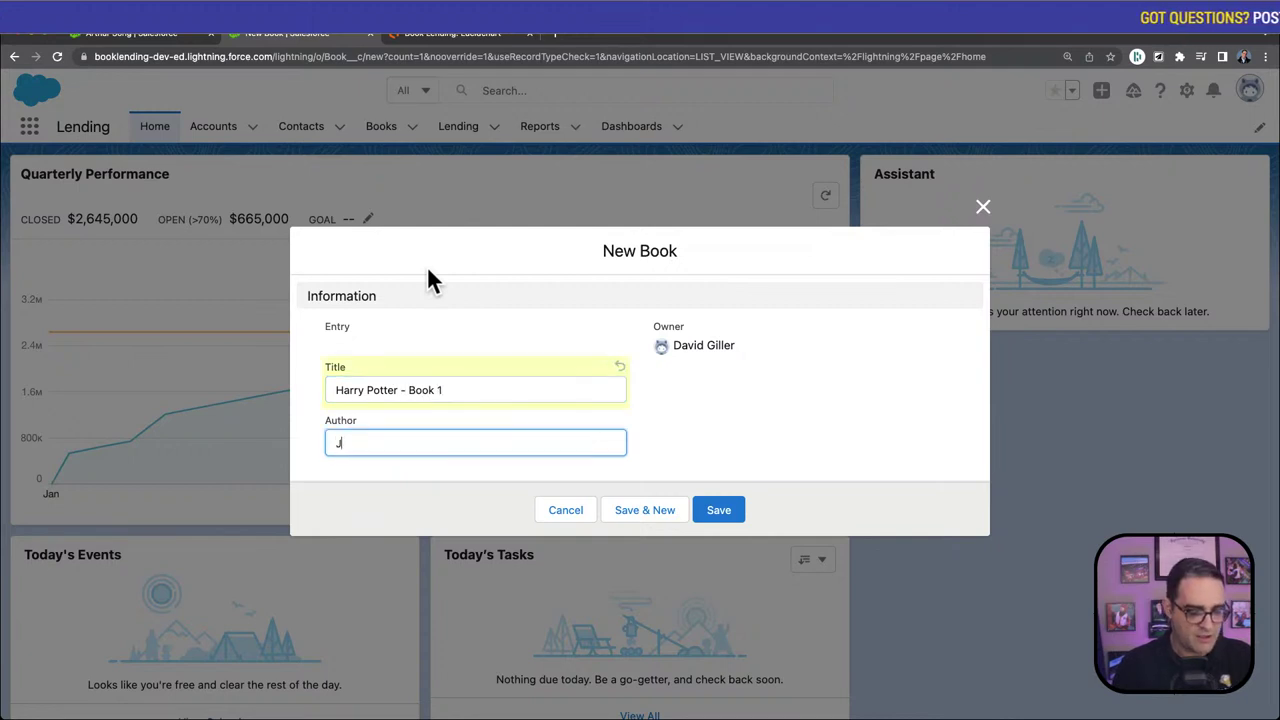
pyautogui.write('K Rowling')
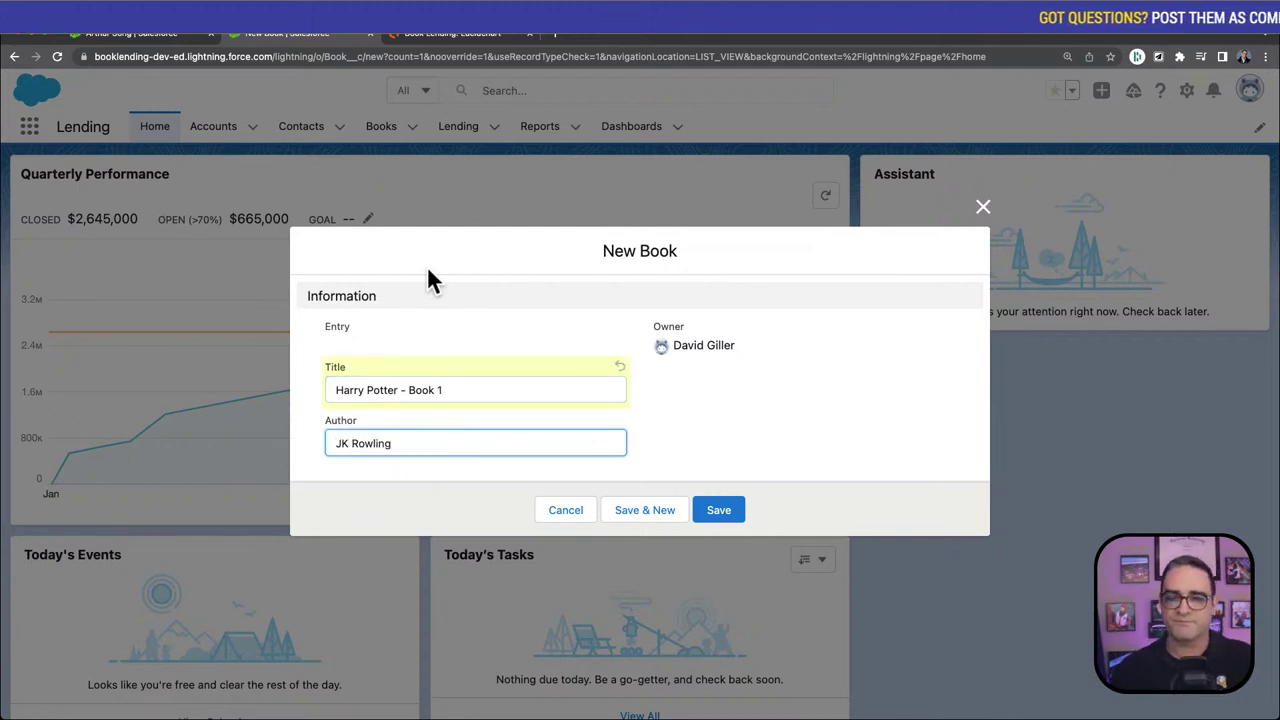
pyautogui.click(720, 512)
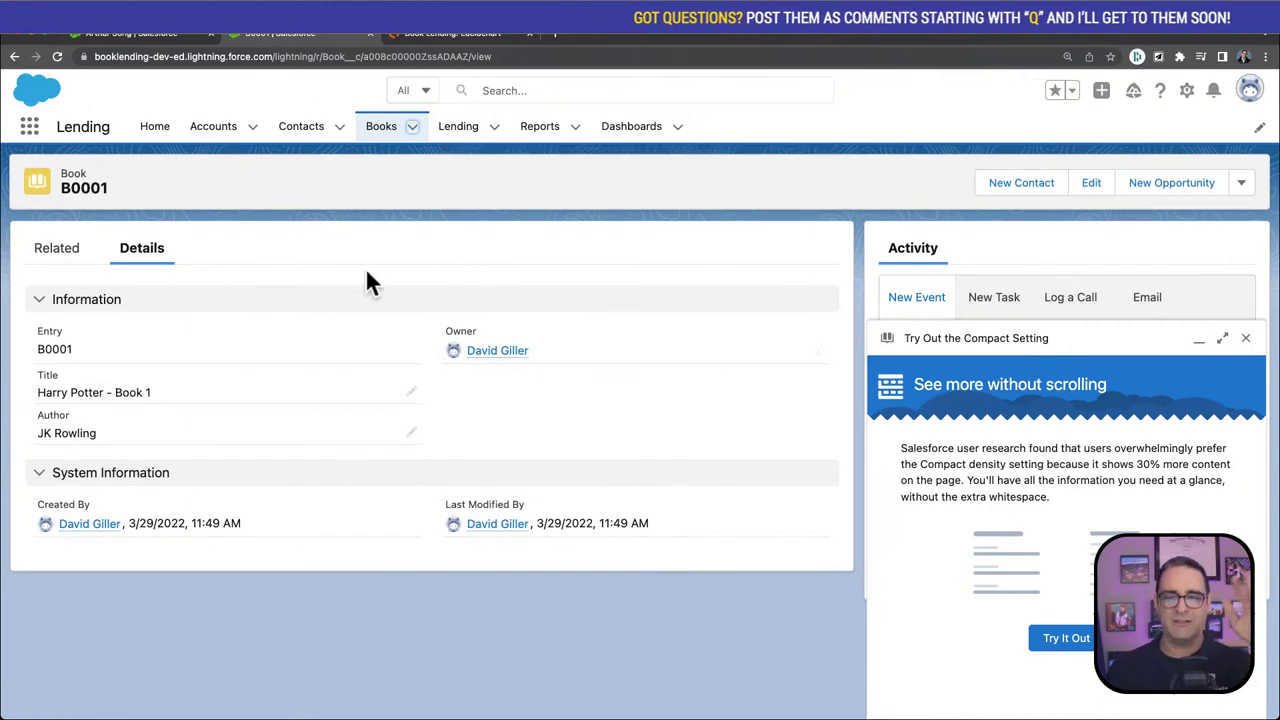
pyautogui.click(66, 262)
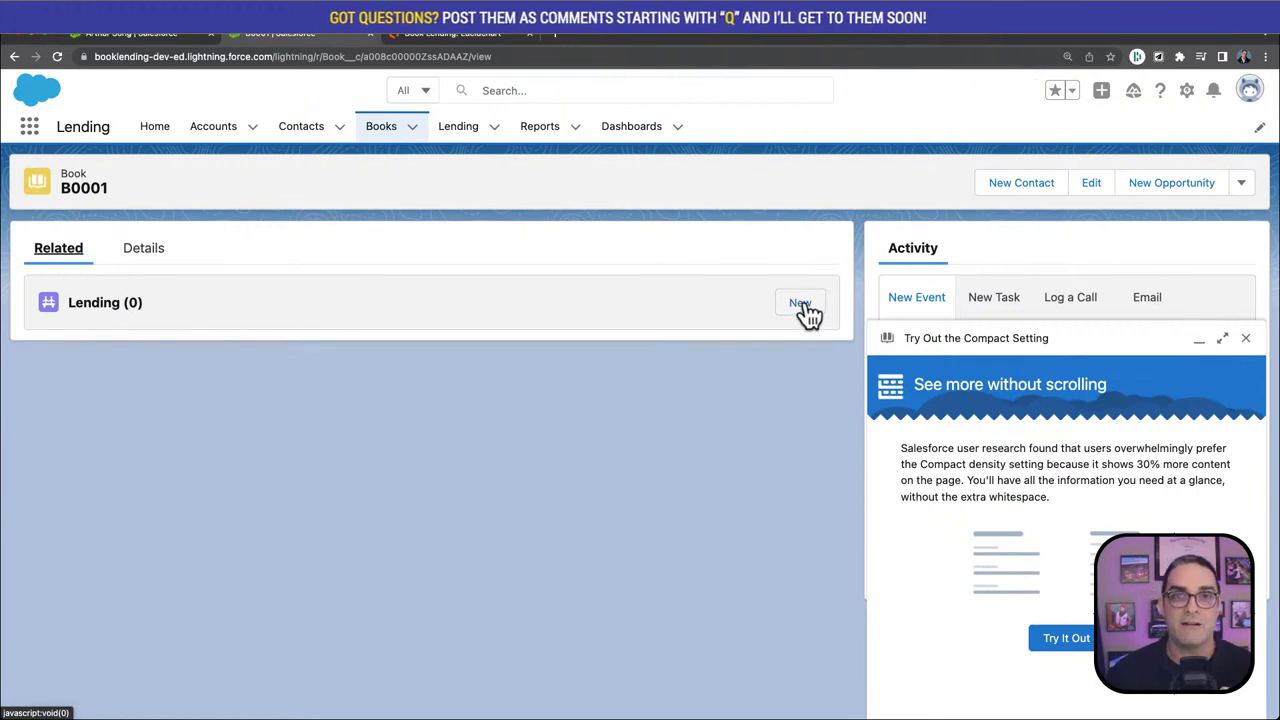
# Create a lending record named Test with the recent contact, book B0001 and status Requested, and save it
pyautogui.click(494, 127)
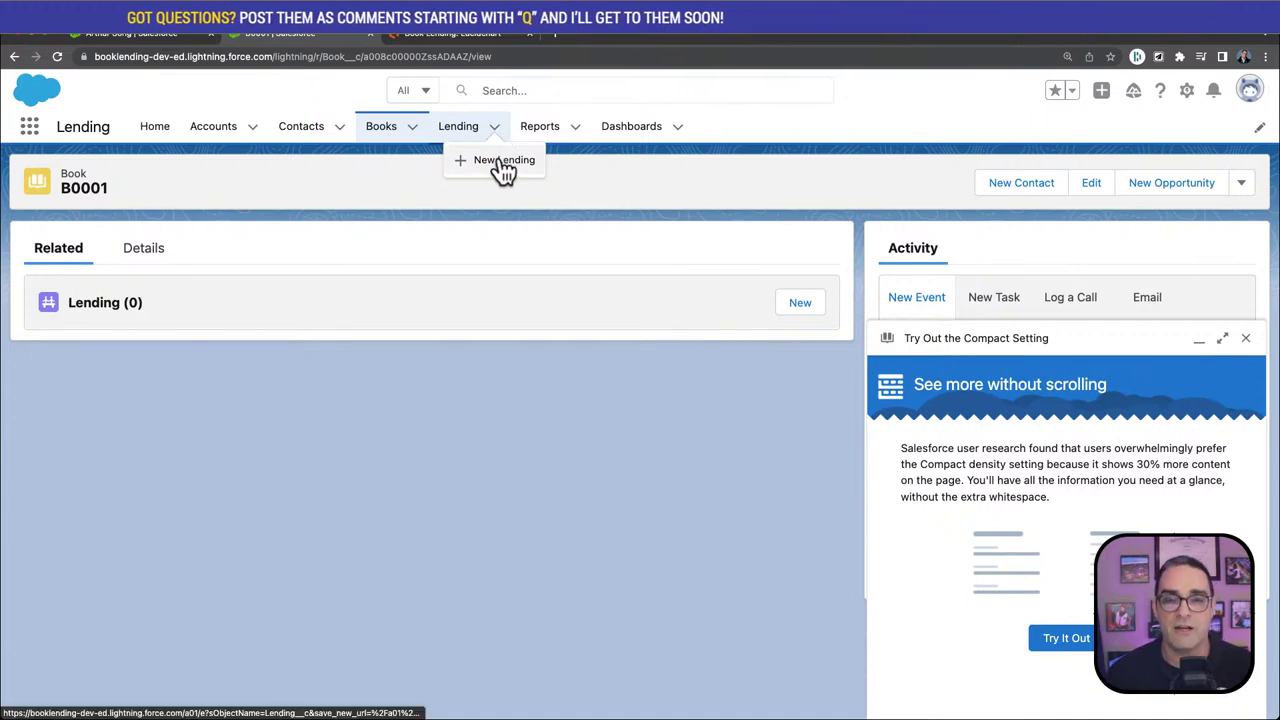
pyautogui.click(500, 163)
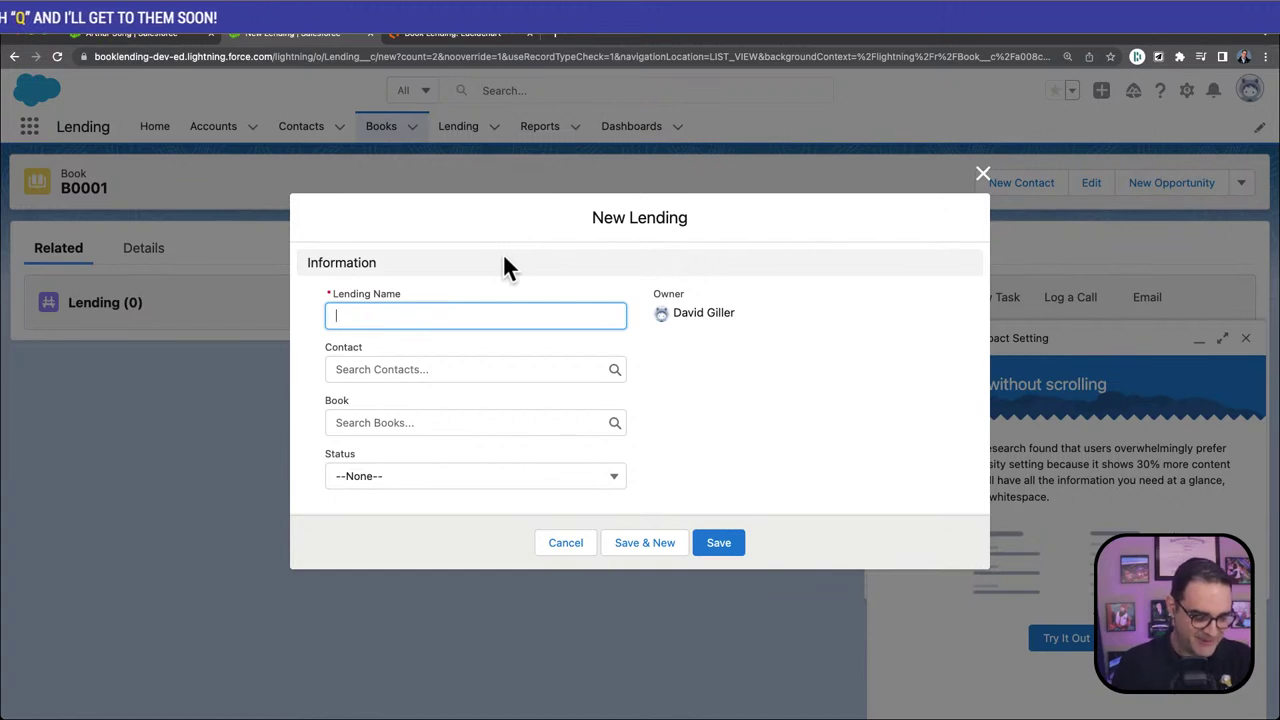
pyautogui.write('Test')
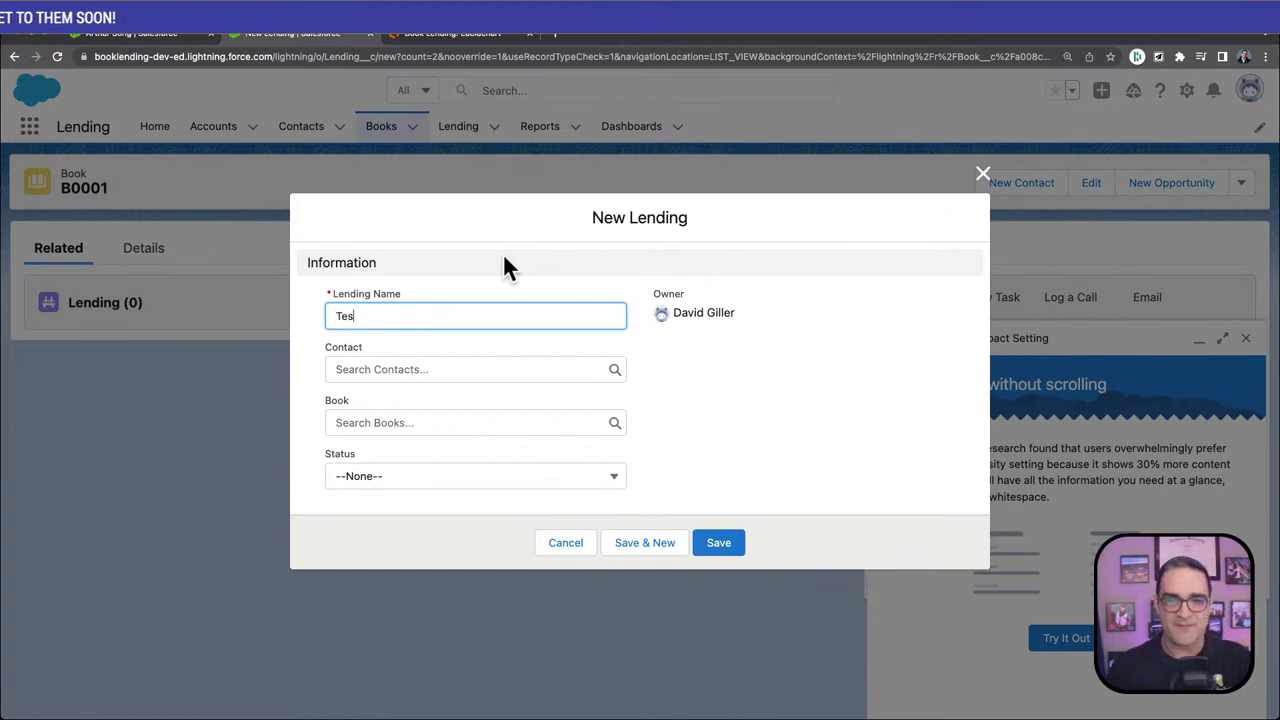
pyautogui.click(475, 369)
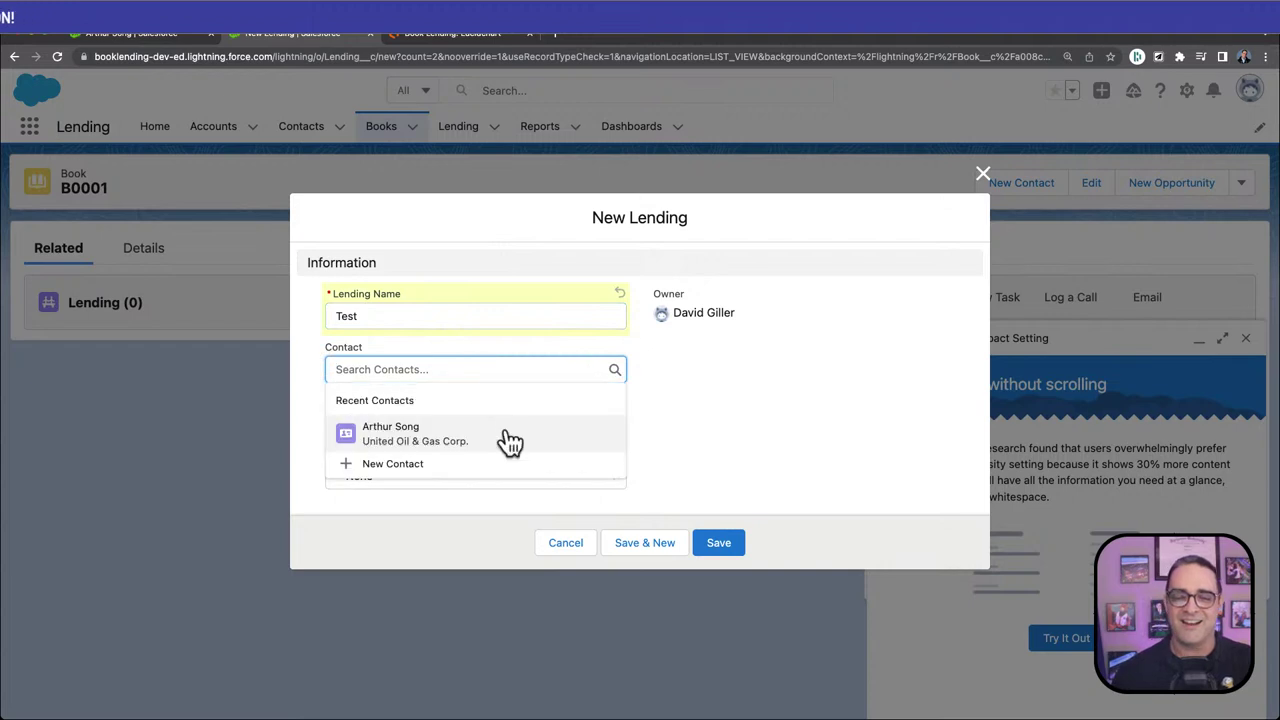
pyautogui.click(457, 448)
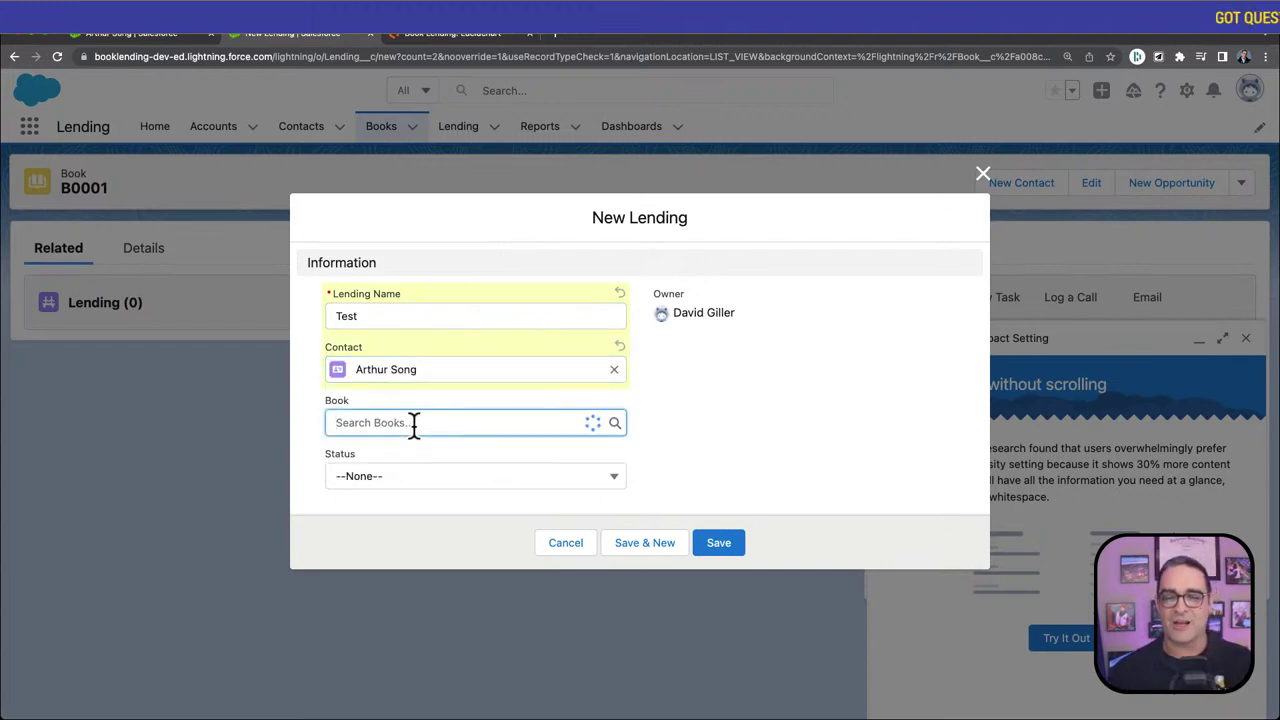
pyautogui.click(383, 484)
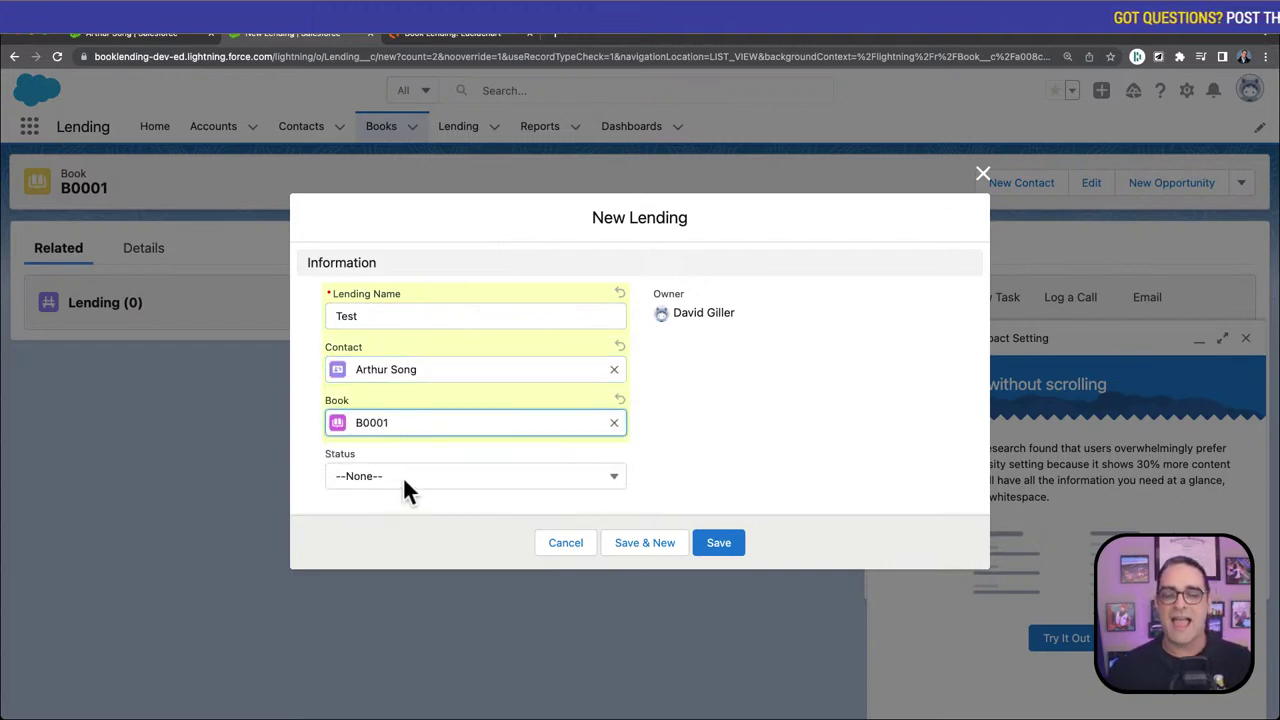
pyautogui.click(403, 476)
pyautogui.click(418, 536)
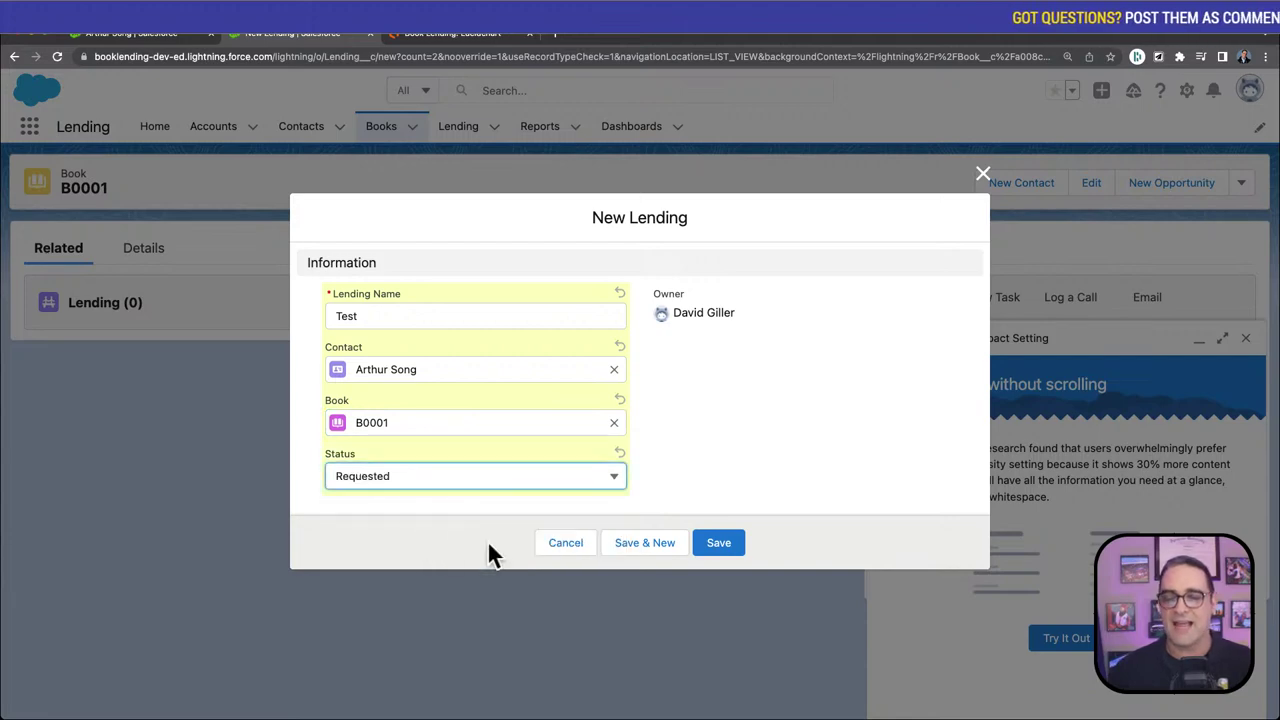
pyautogui.click(722, 542)
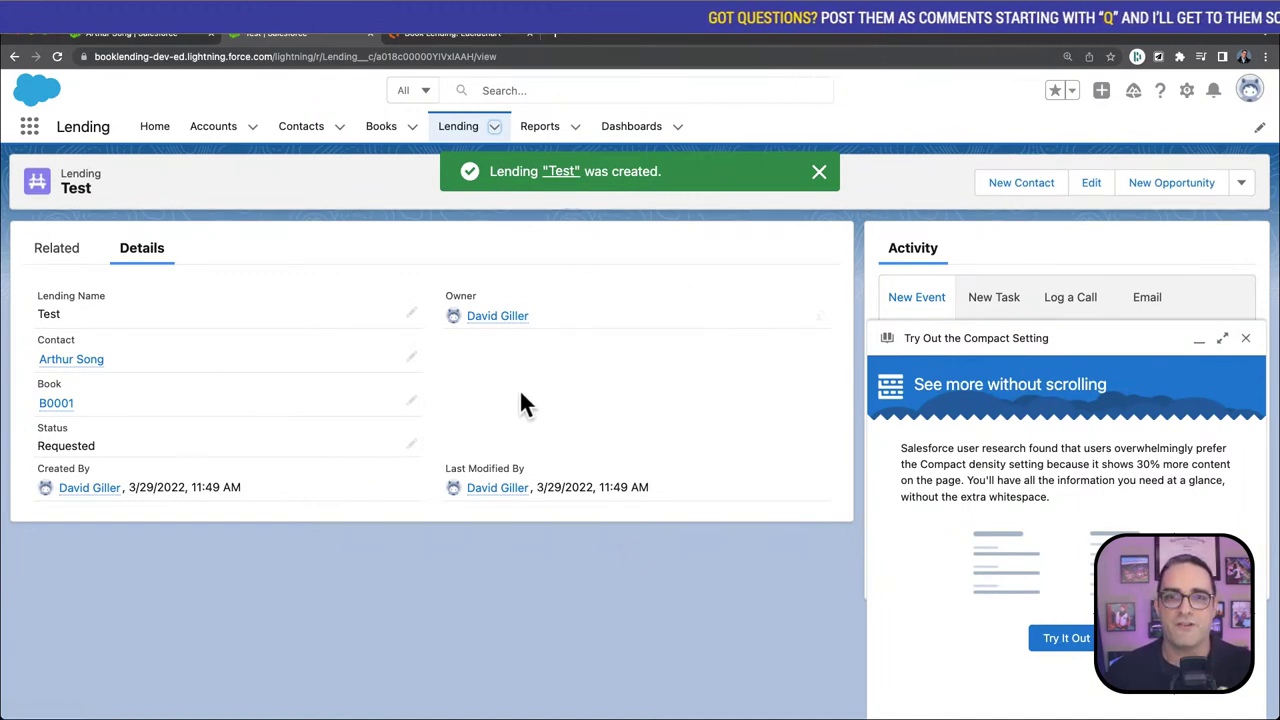
# Dismiss the compact setting prompt, open the lending's contact and examine its related Lending list
pyautogui.click(1246, 340)
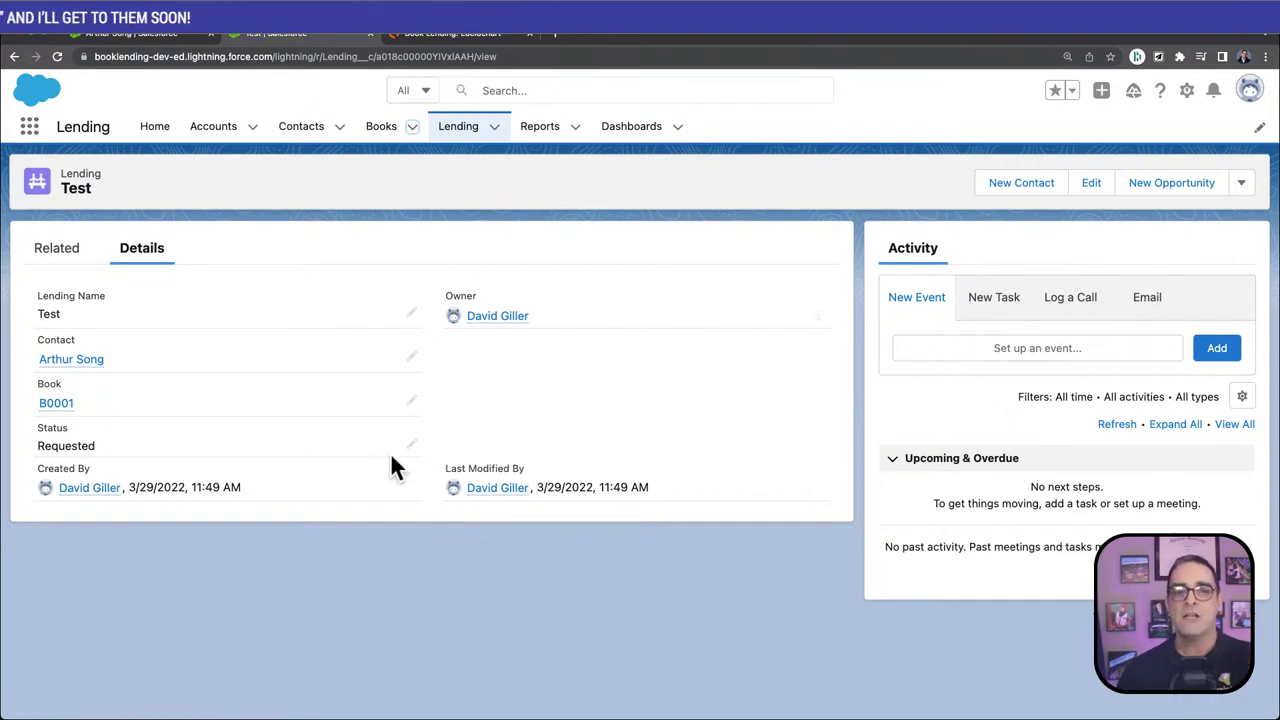
pyautogui.click(84, 366)
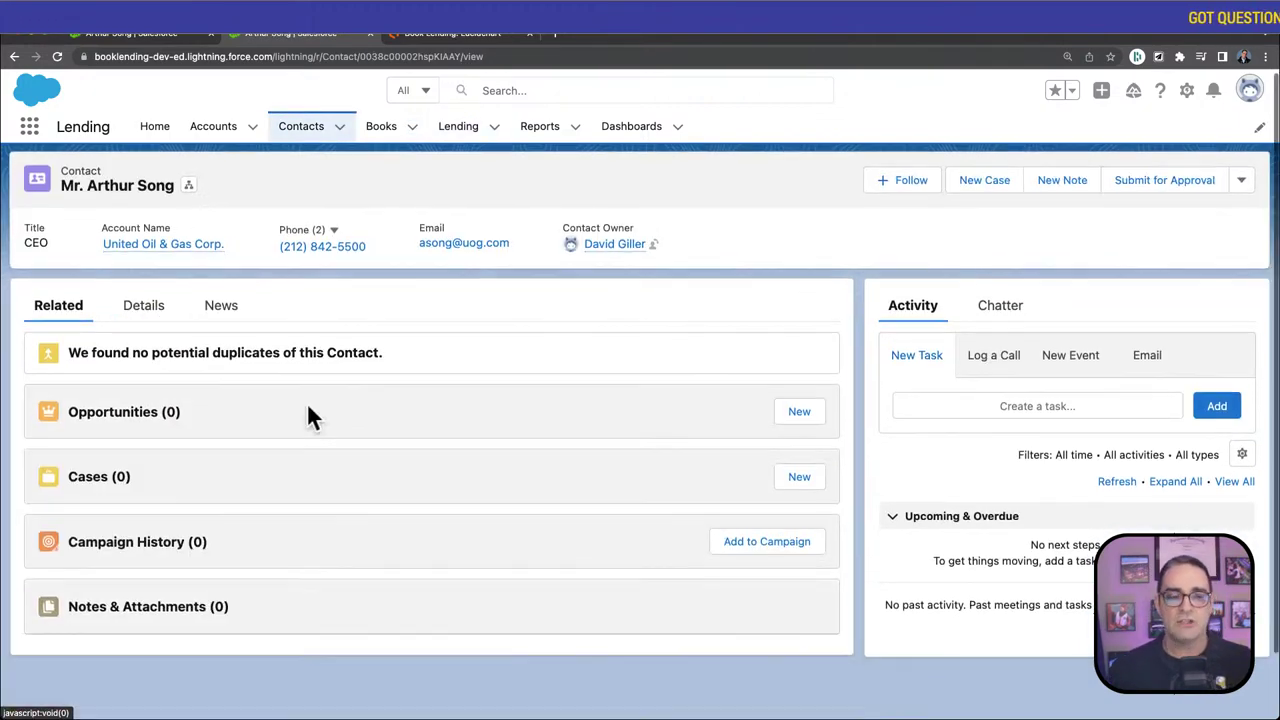
pyautogui.scroll(-3, 312, 410)
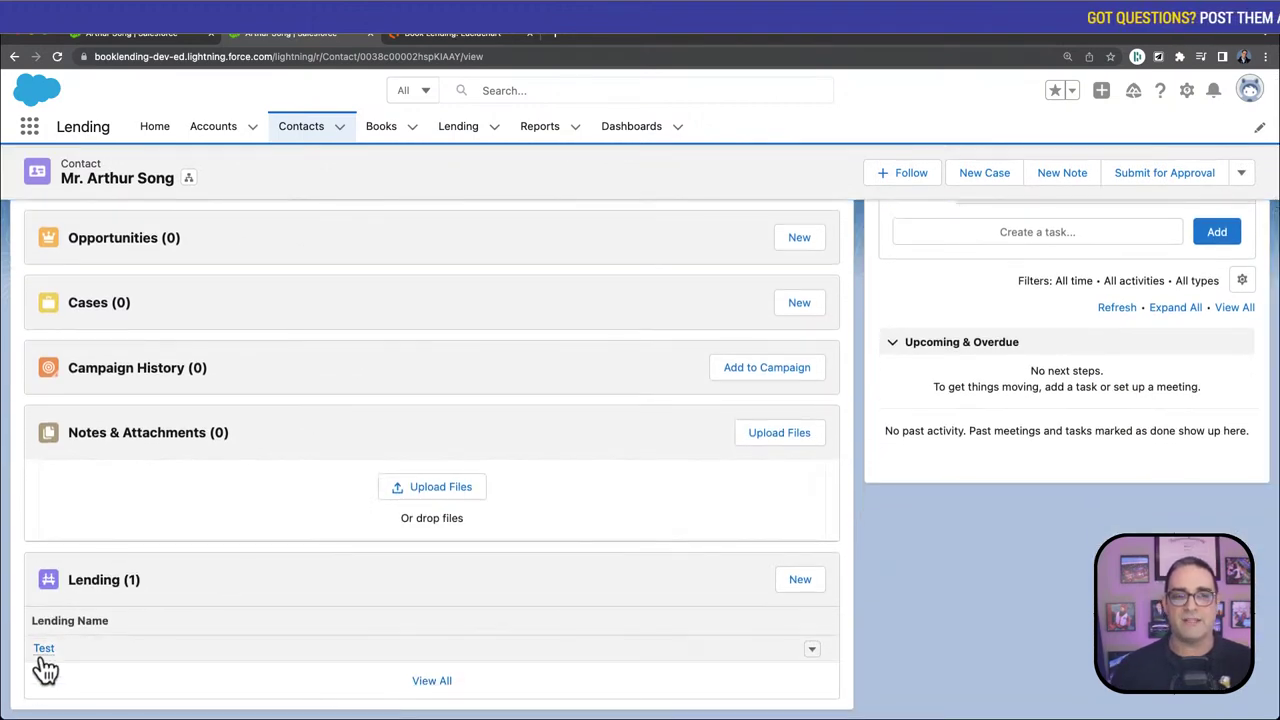
pyautogui.moveTo(46, 660)
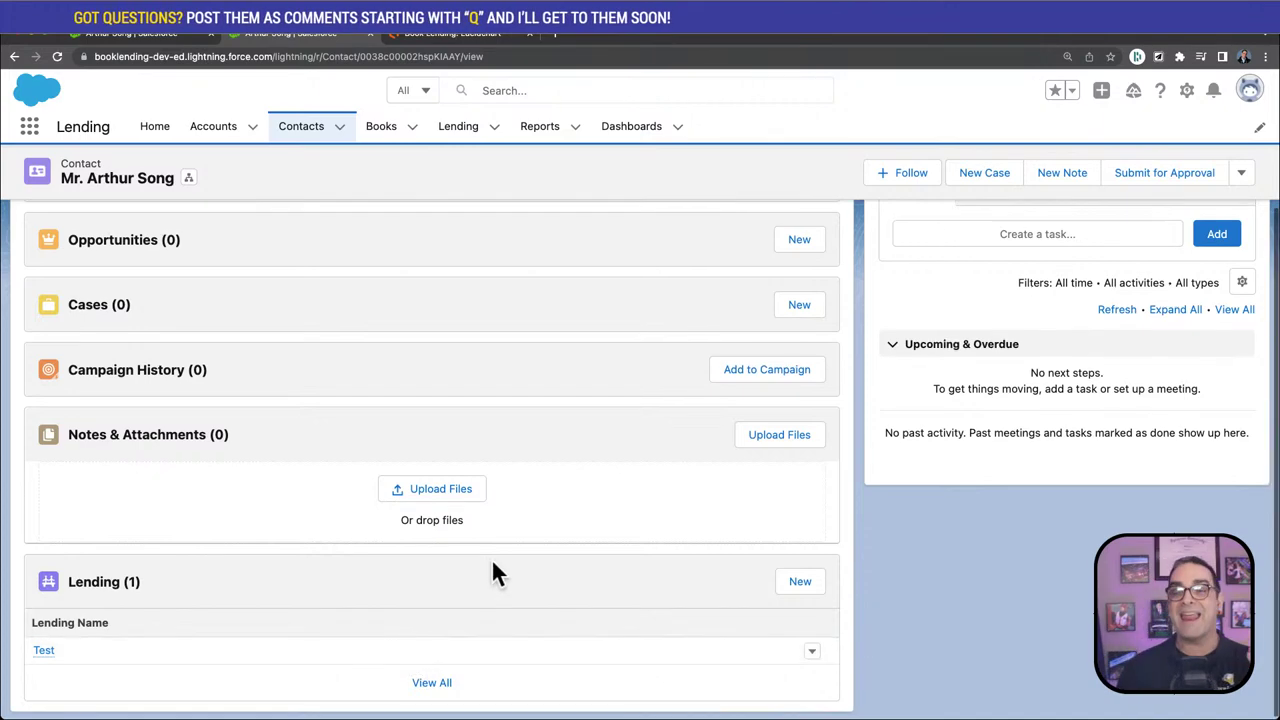
# Review the contact's related lists and open its details to examine the standard contact fields
pyautogui.scroll(2, 520, 520)
pyautogui.scroll(1, 533, 500)
pyautogui.scroll(-2, 533, 505)
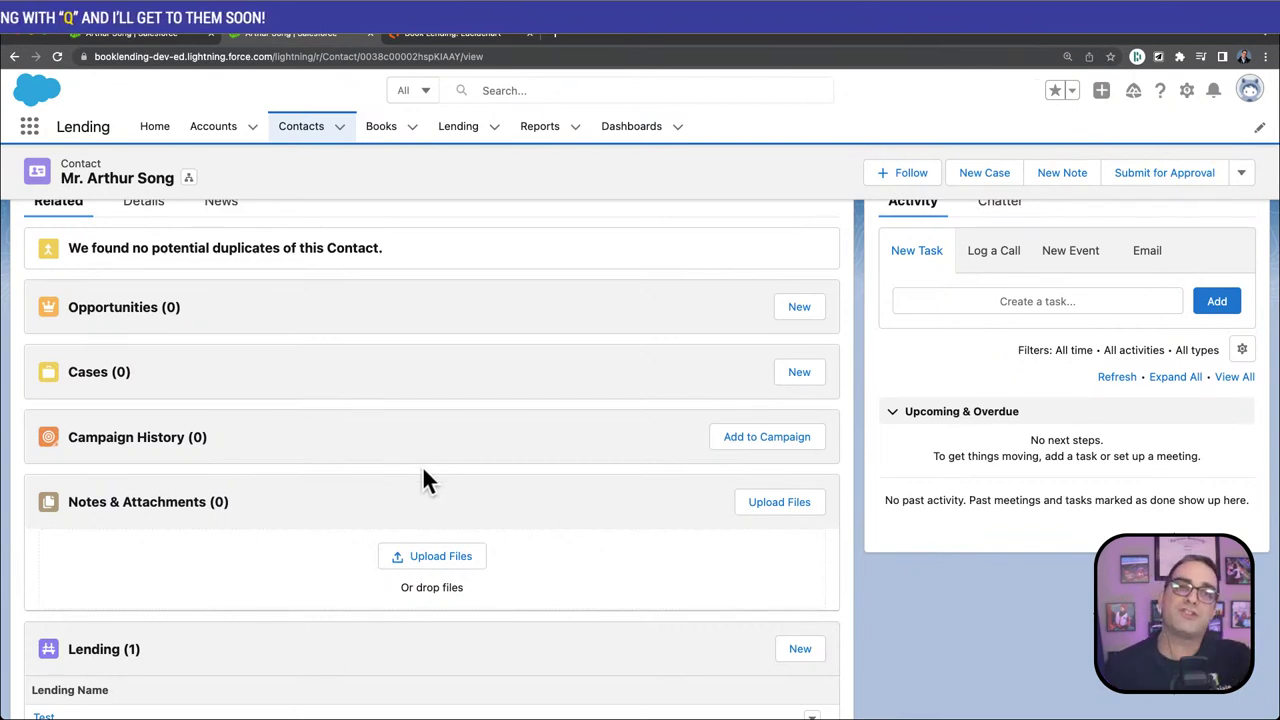
pyautogui.scroll(1, 463, 500)
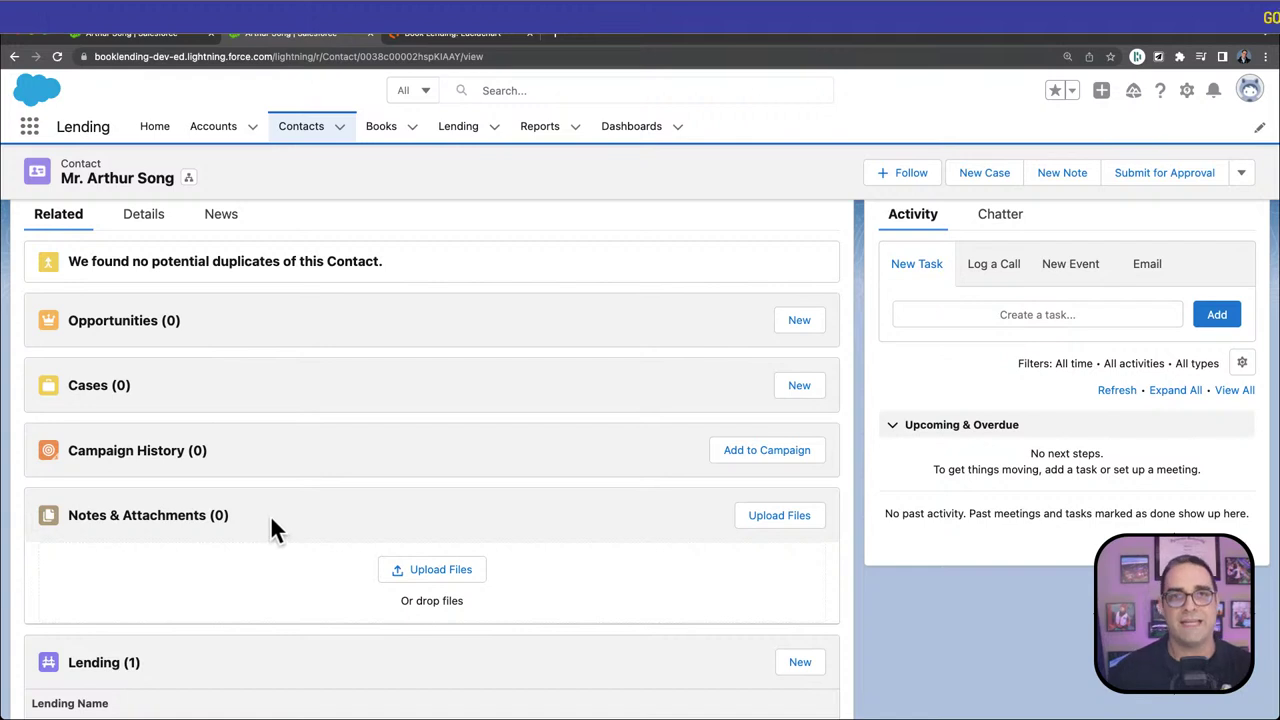
pyautogui.scroll(1, 270, 515)
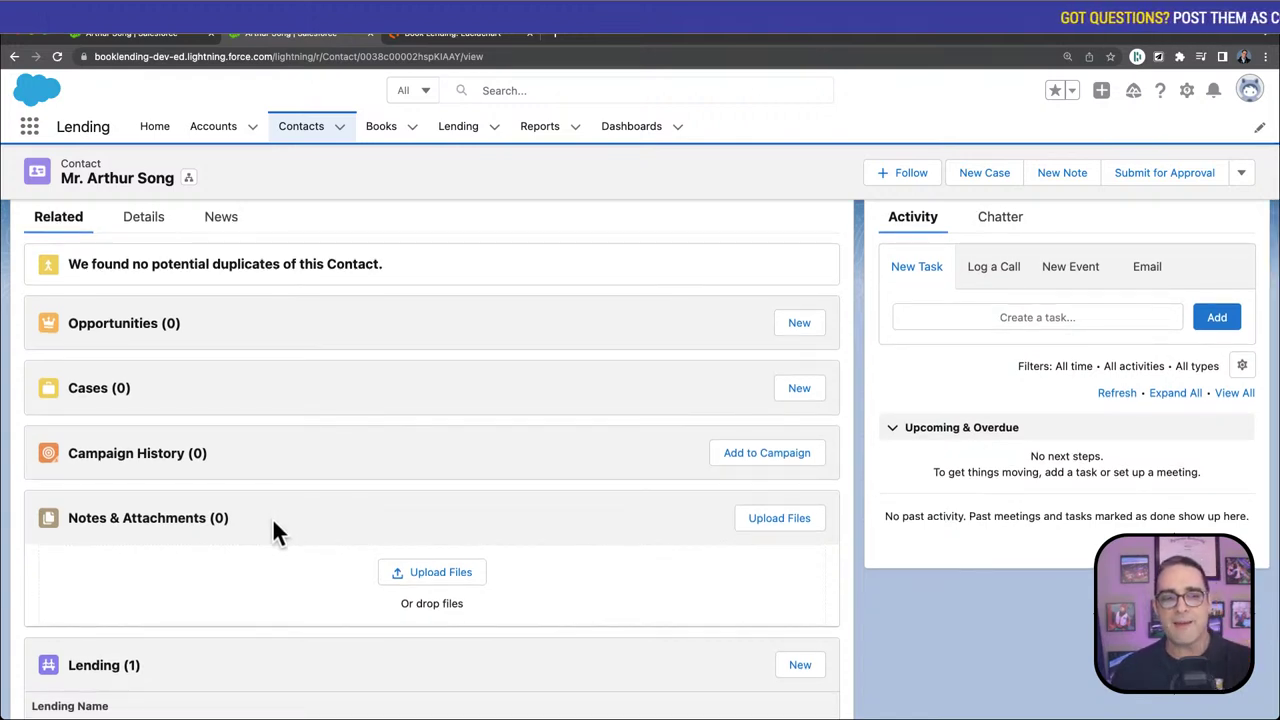
pyautogui.click(150, 218)
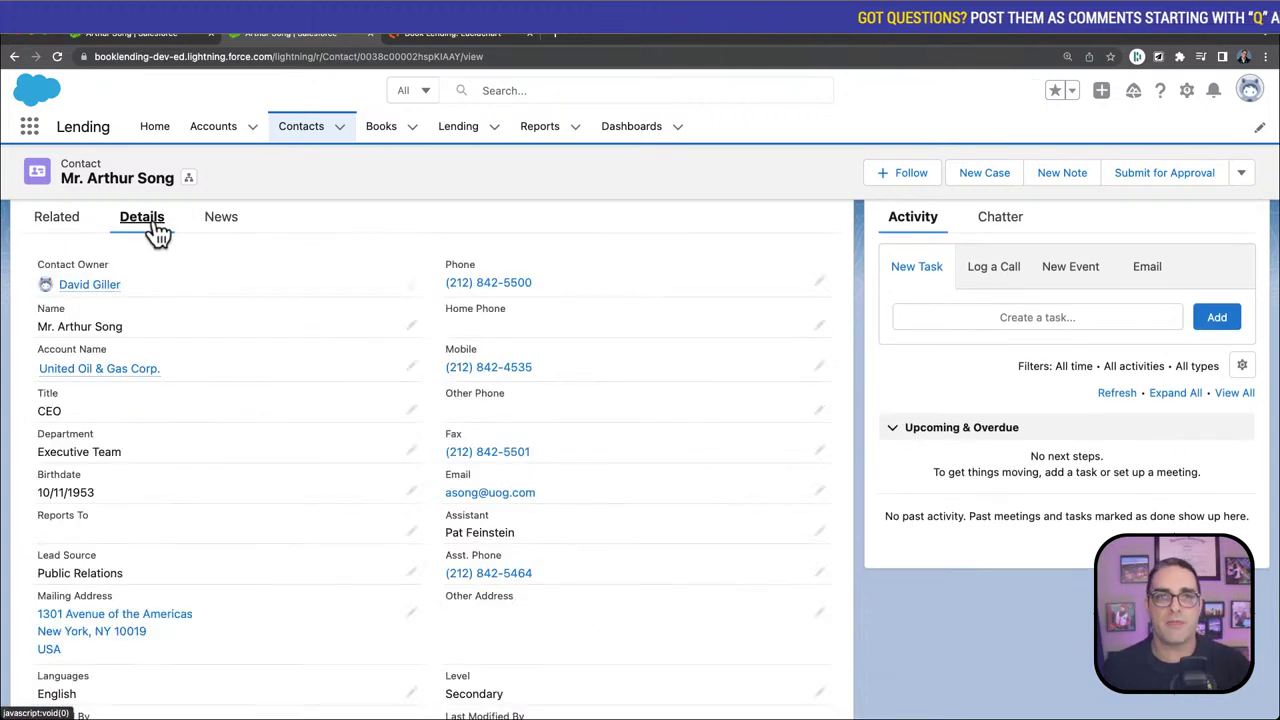
pyautogui.scroll(-1, 253, 503)
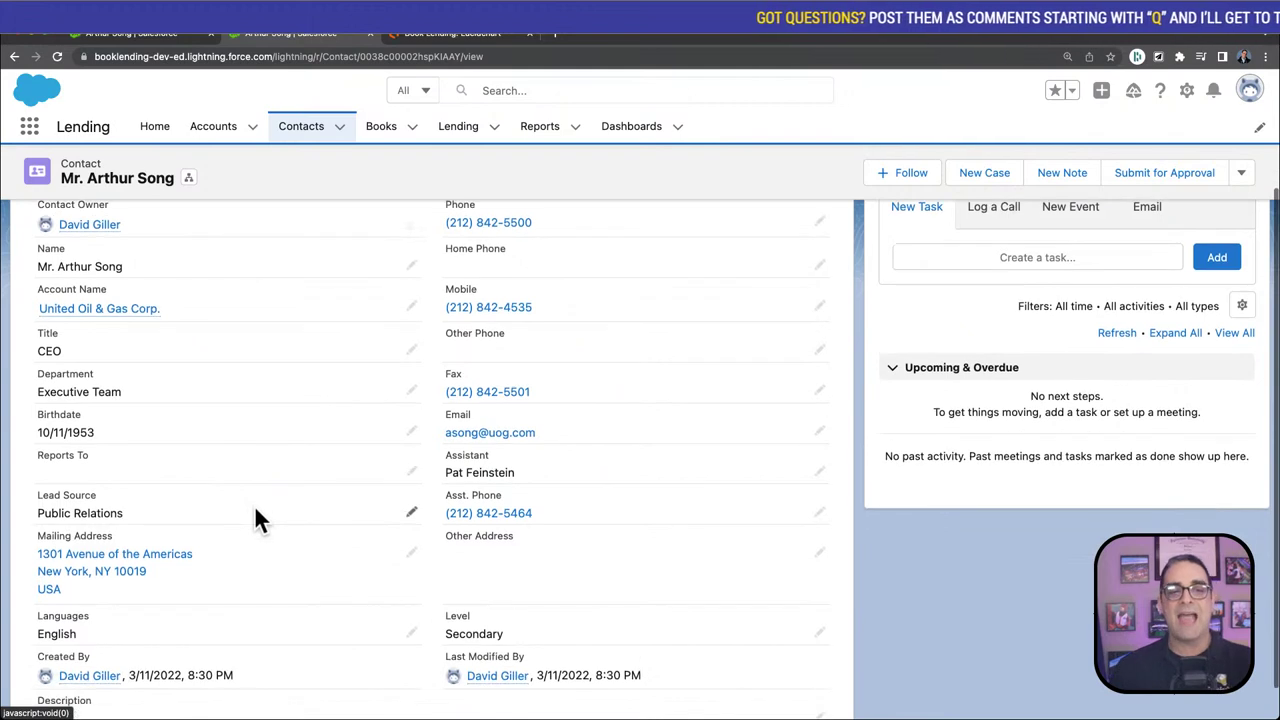
pyautogui.scroll(-1, 256, 516)
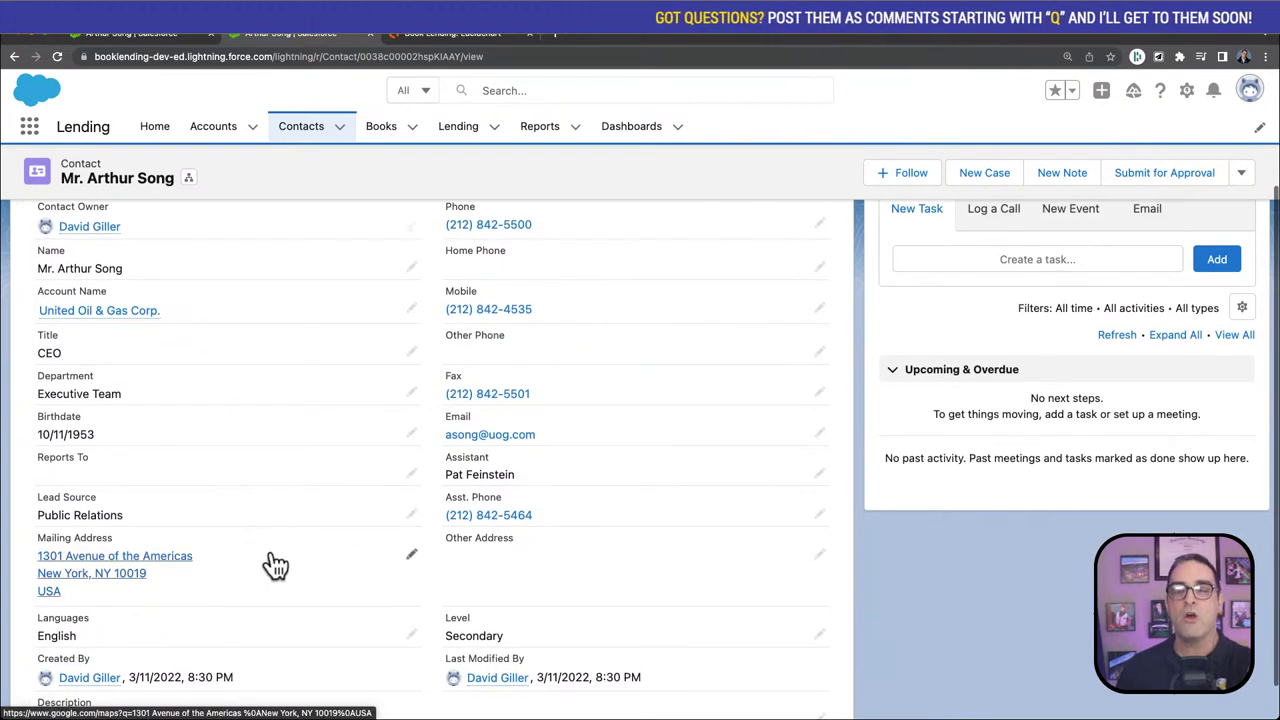